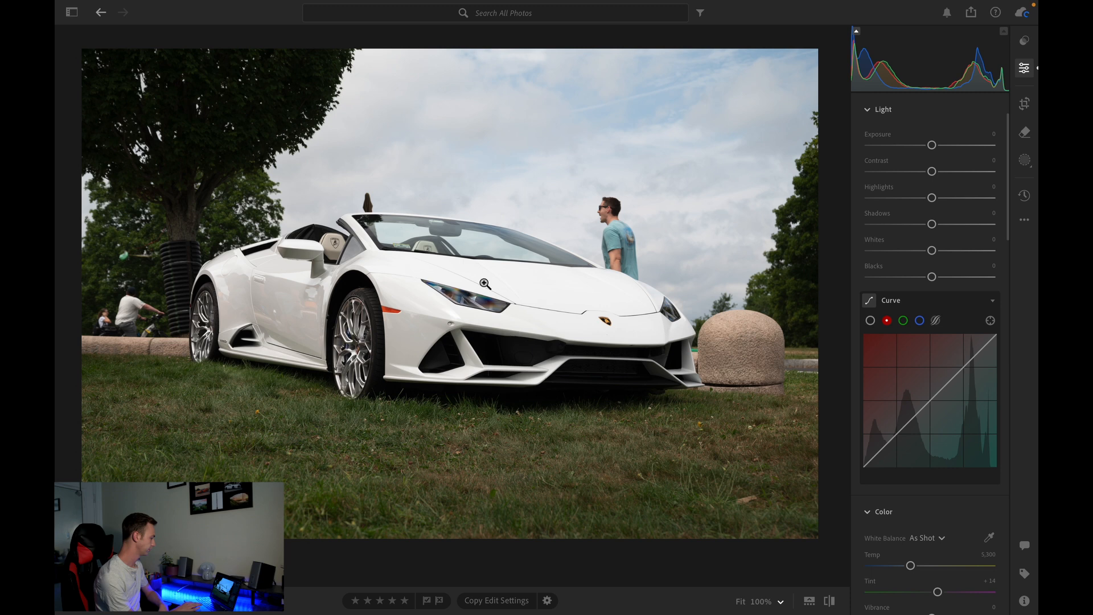
- Paint over the man standing behind the car with the Generative AI Remove brush
key(h)
scroll(645, 203, up, 6)
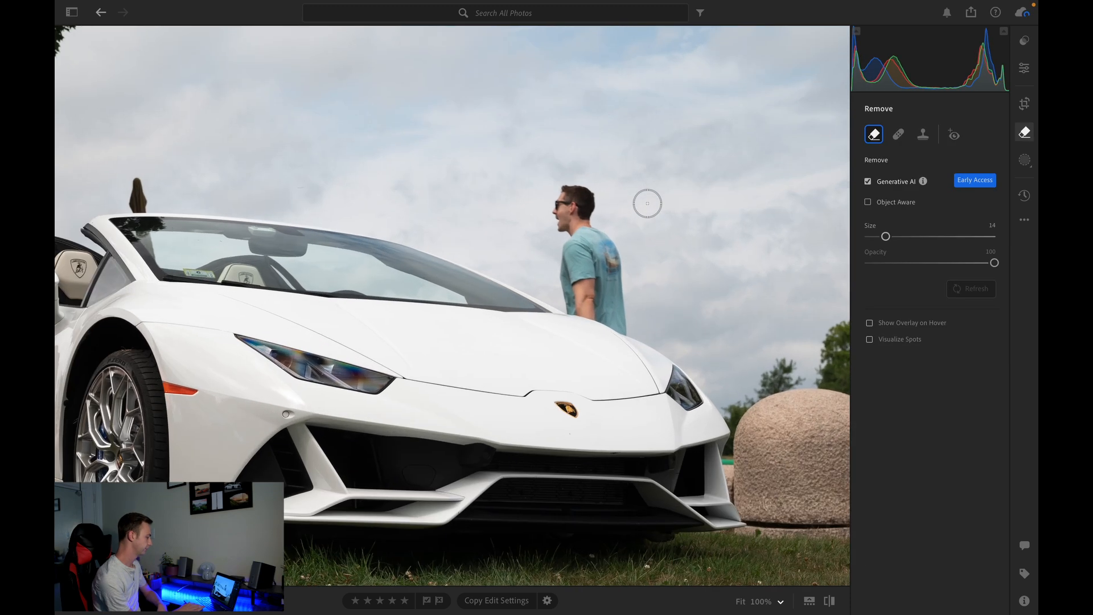
mouse_move(570, 194)
mouse_down()
mouse_move(490, 200)
mouse_move(510, 384)
mouse_up()
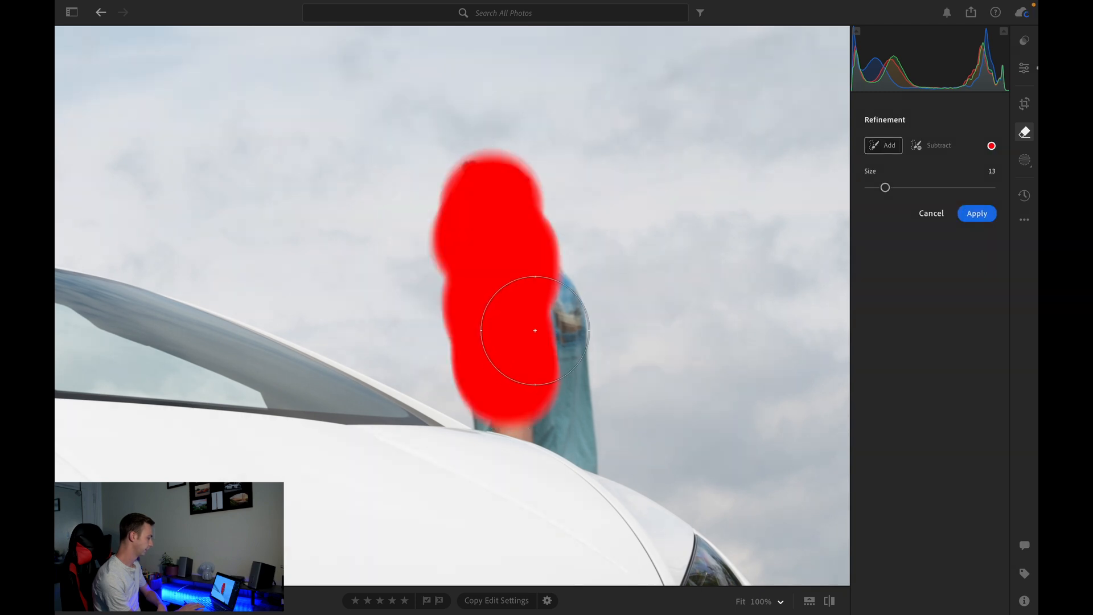
mouse_move(532, 323)
mouse_down()
mouse_move(532, 307)
mouse_move(544, 370)
mouse_move(567, 415)
mouse_move(581, 410)
mouse_move(586, 446)
mouse_move(485, 409)
mouse_up()
- Shrink the brush, extend the mask over the man's remaining edge along the hood, and apply the generative removal
key(bracketleft)
key(bracketleft)
key(bracketleft)
key(bracketleft)
key(bracketleft)
key(bracketleft)
key(bracketleft)
key(bracketleft)
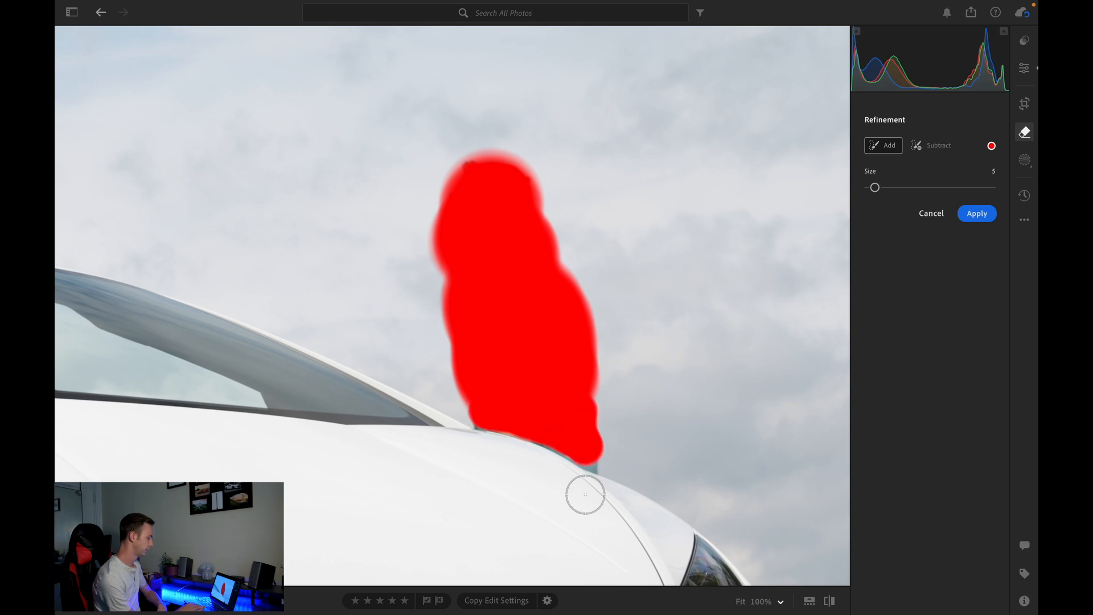
scroll(585, 493, up, 5)
scroll(611, 359, down, 2)
scroll(611, 360, down, 2)
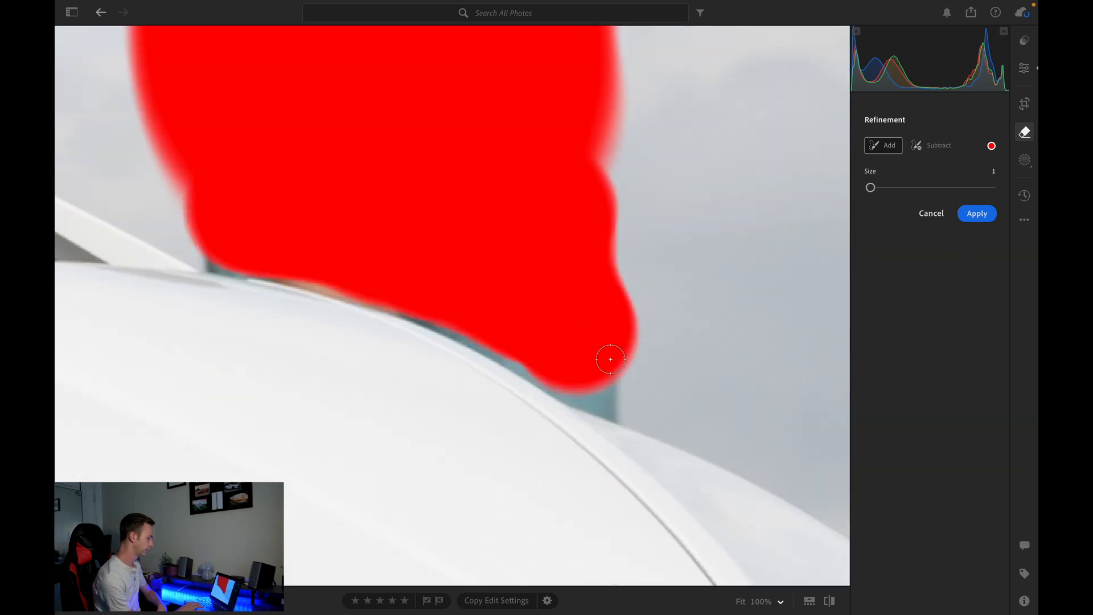
drag(604, 391, 516, 357)
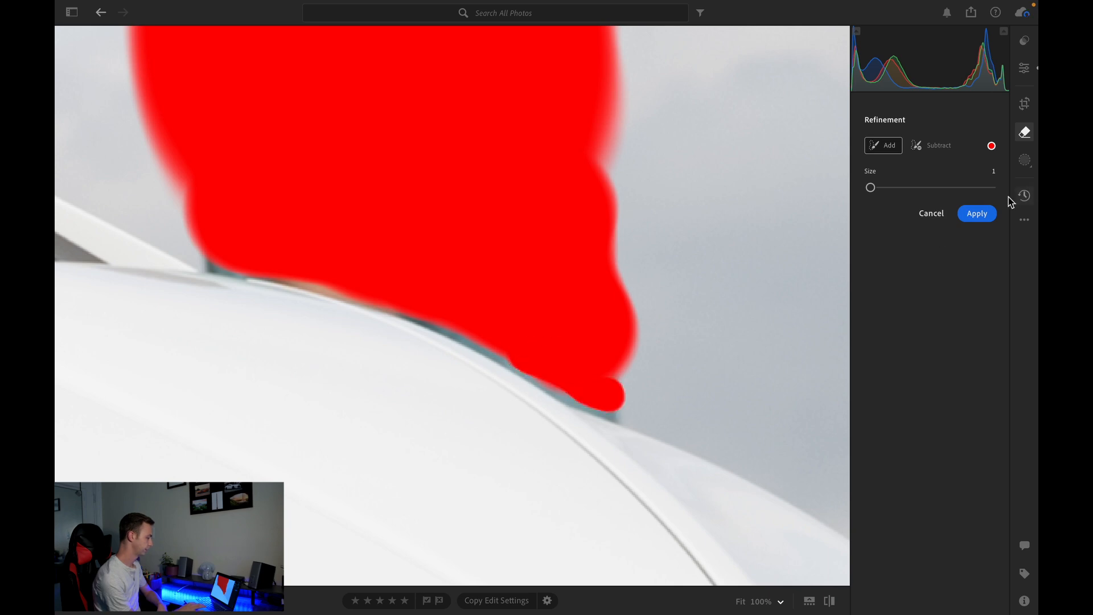
click(988, 211)
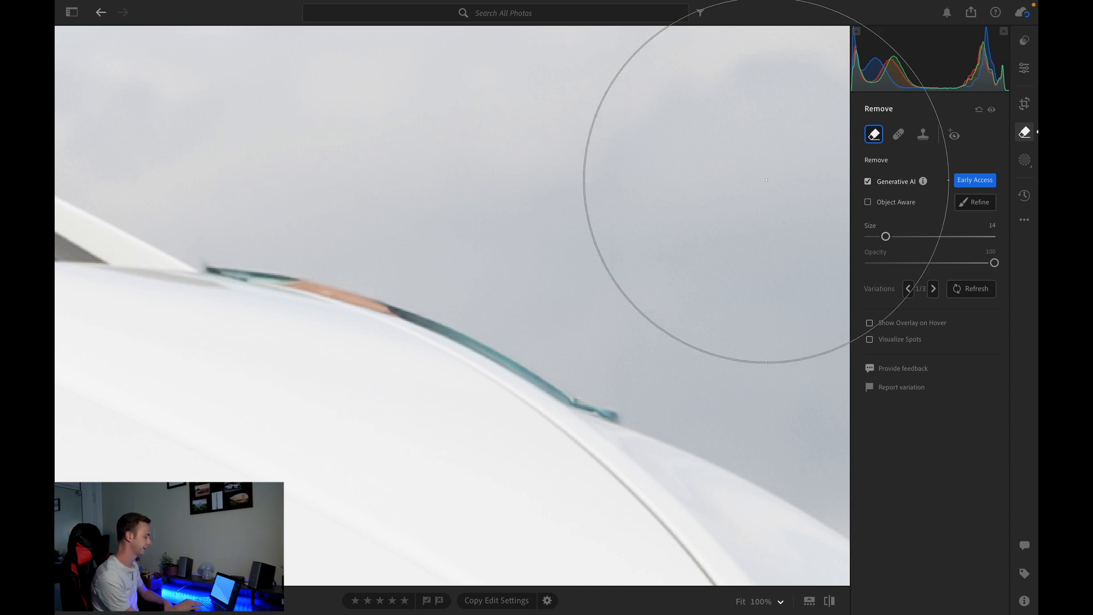
- Brush over the leftover fringe above the hood with the Remove tool, Generative AI turned off
scroll(620, 310, down, 3)
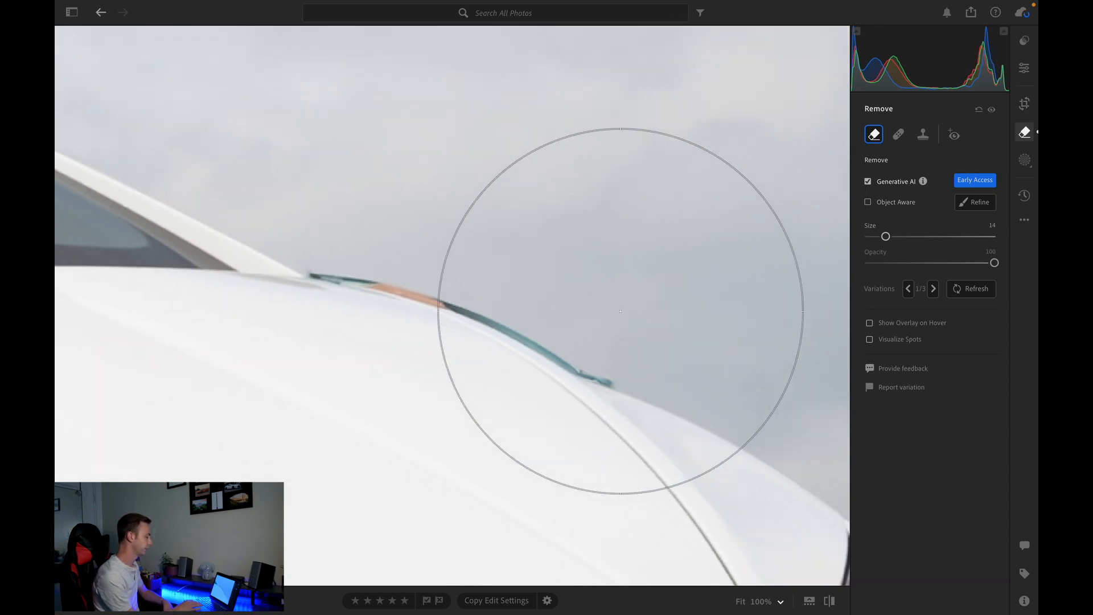
click(1024, 70)
scroll(632, 306, down, 5)
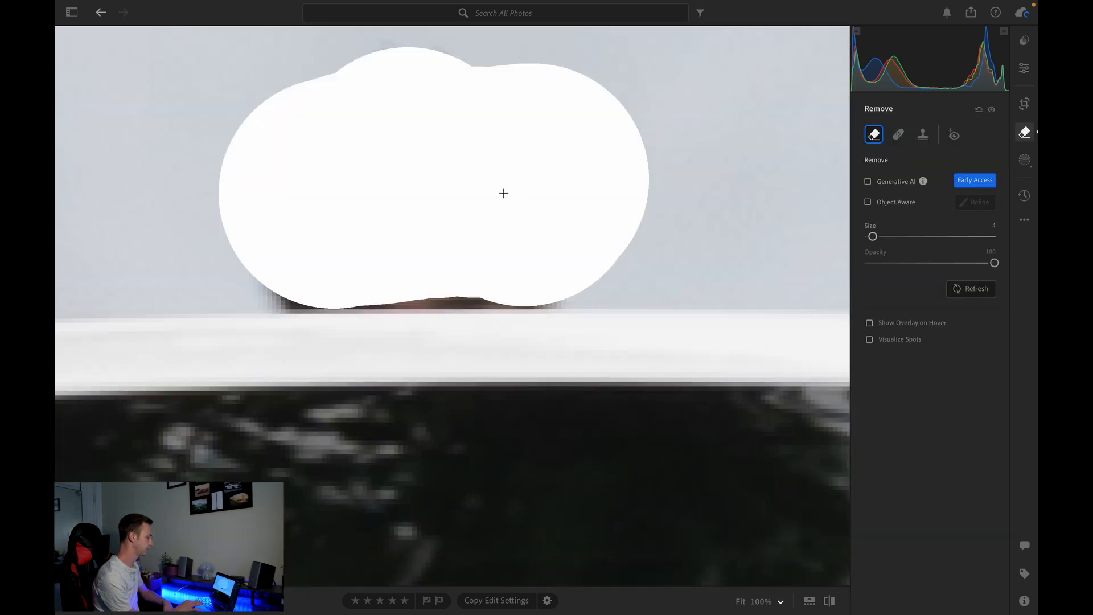
drag(503, 193, 432, 193)
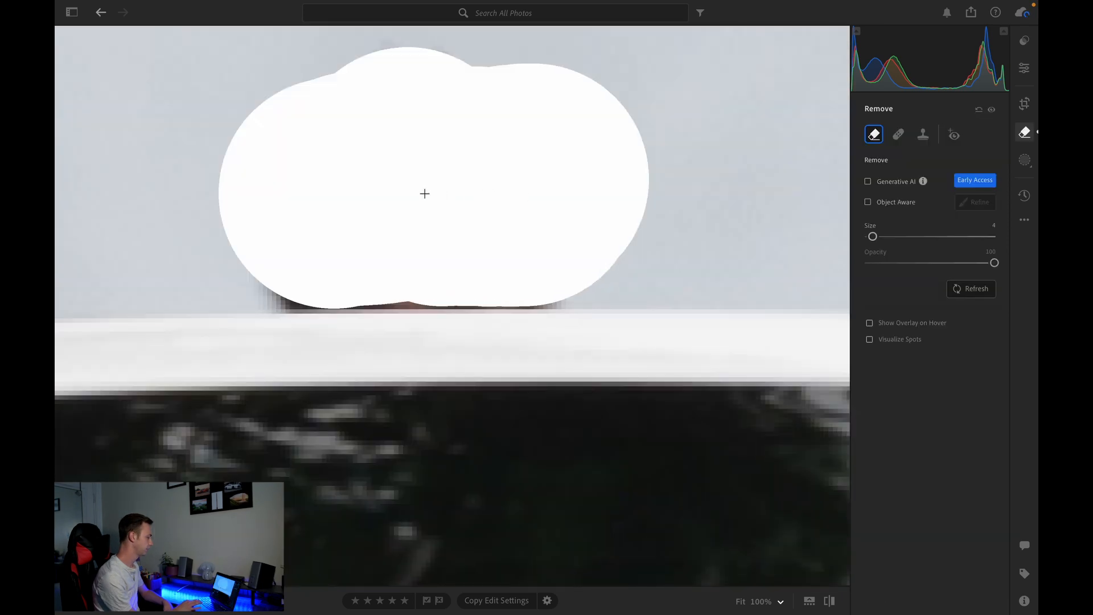
drag(362, 199, 293, 197)
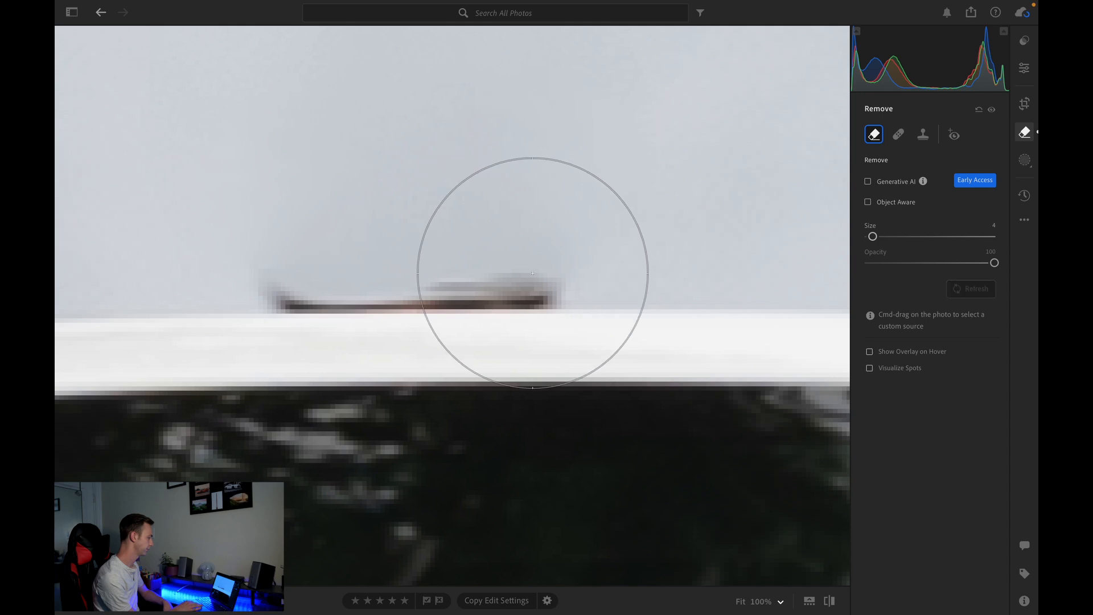
- Brush along the remaining fringe with a smaller Remove brush, then undo that stroke
key(bracketleft)
key(bracketleft)
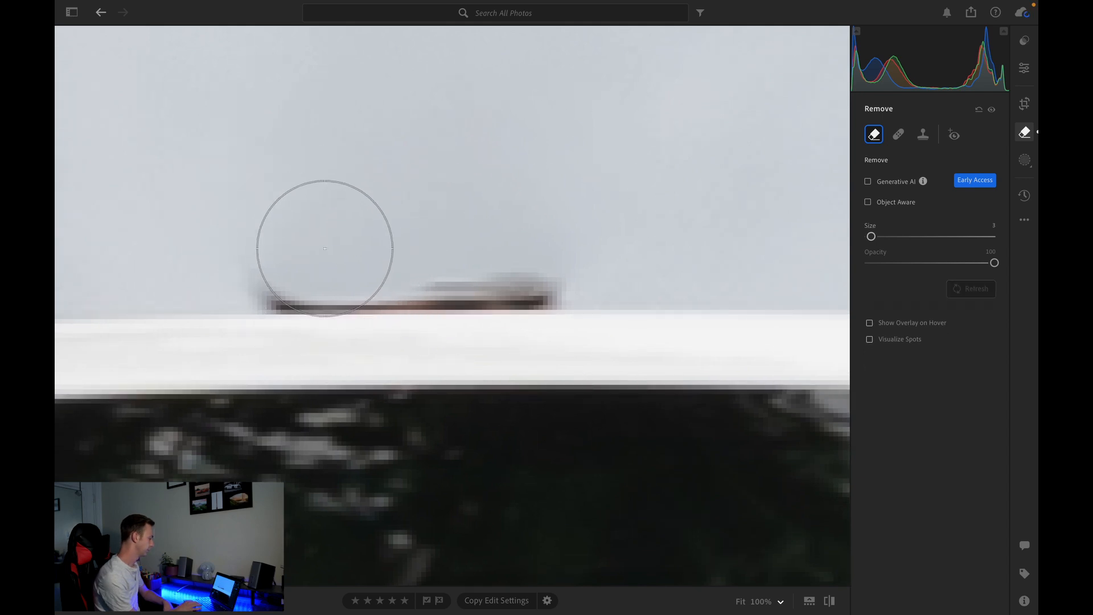
drag(286, 302, 566, 284)
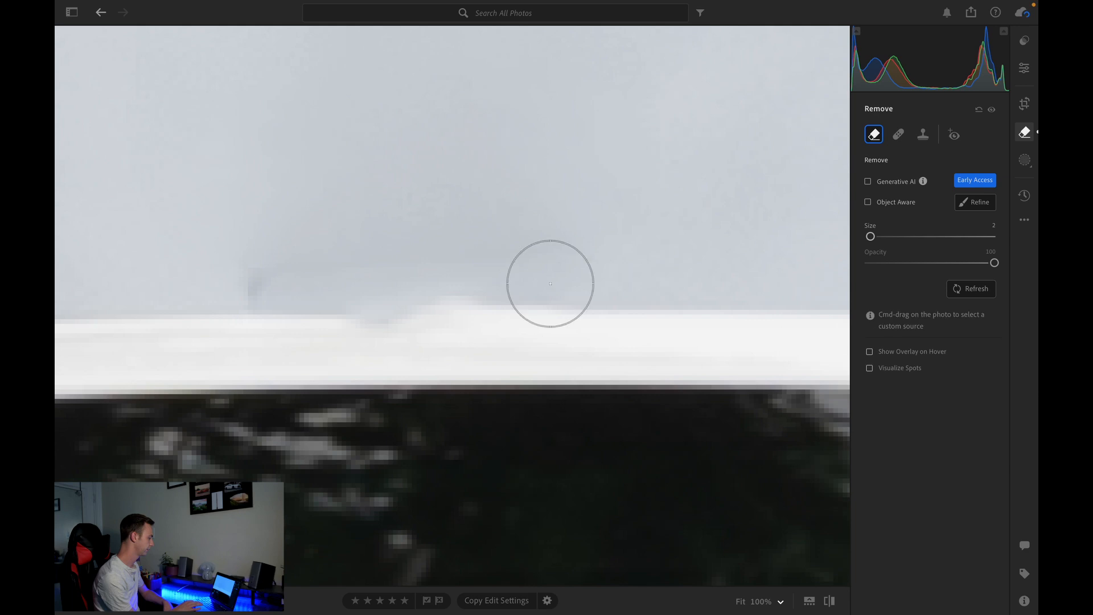
key(super+z)
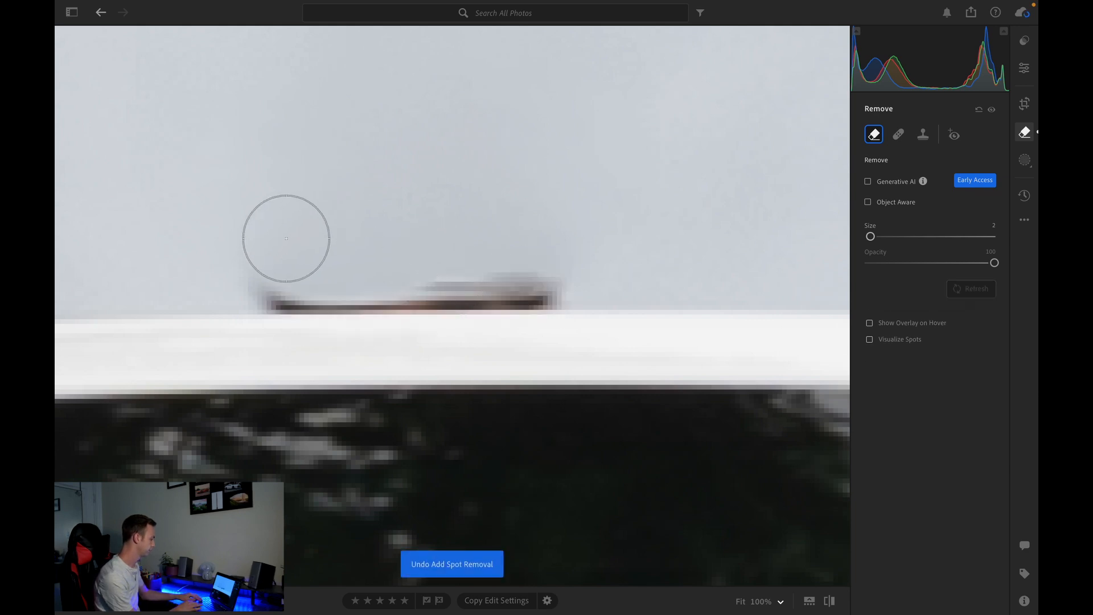
- Switch to the Clone tool and paint over the remaining fringe along the hood edge
scroll(271, 266, down, 2)
drag(257, 281, 574, 289)
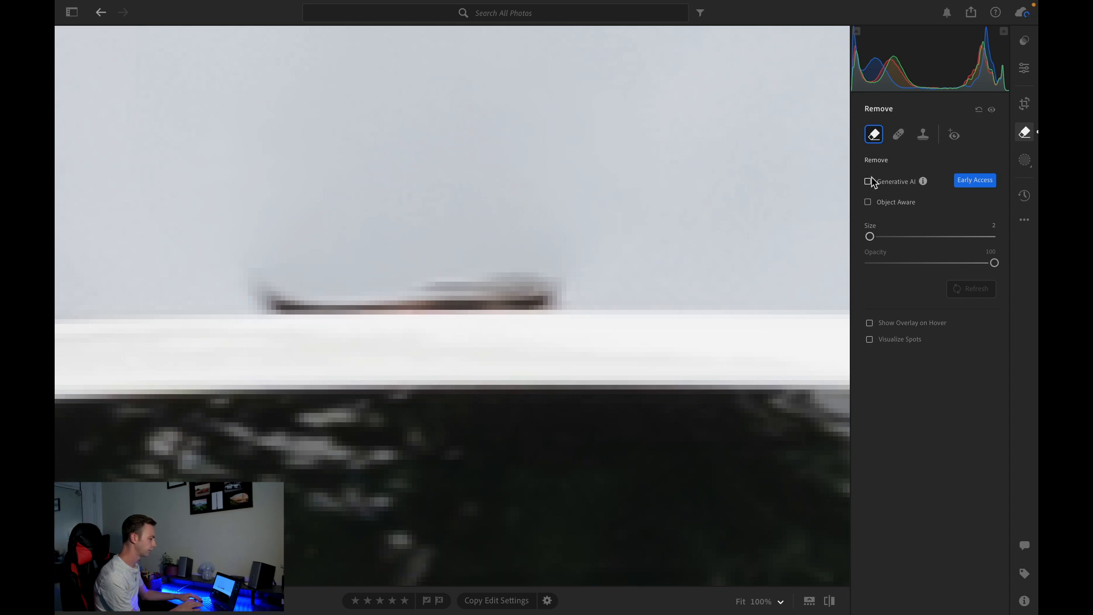
click(923, 135)
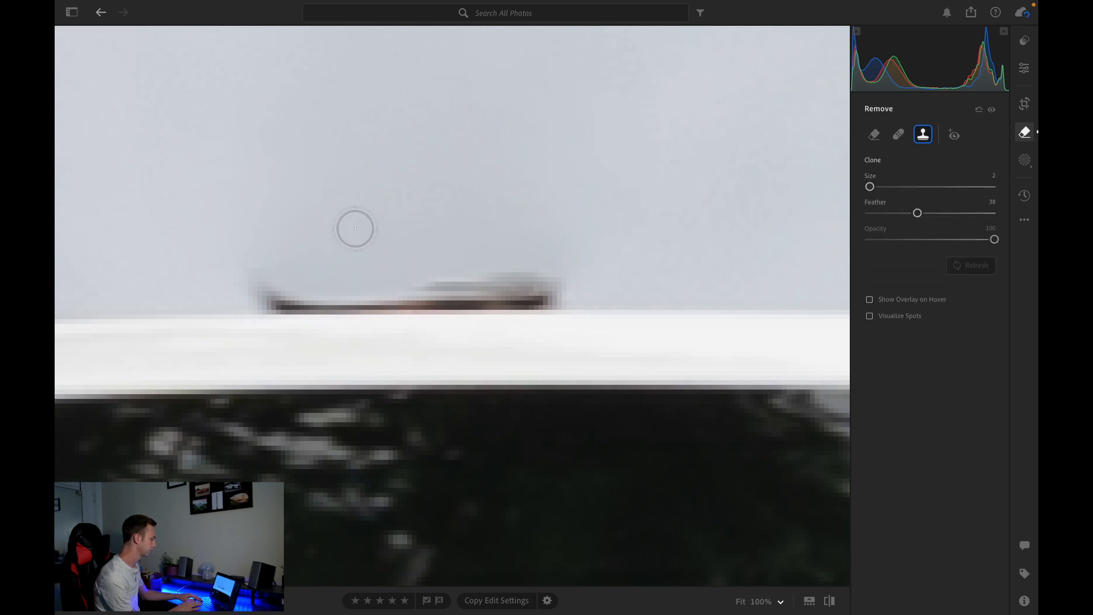
mouse_move(259, 278)
mouse_down()
mouse_move(266, 295)
mouse_move(559, 296)
mouse_move(520, 283)
mouse_move(274, 277)
mouse_up()
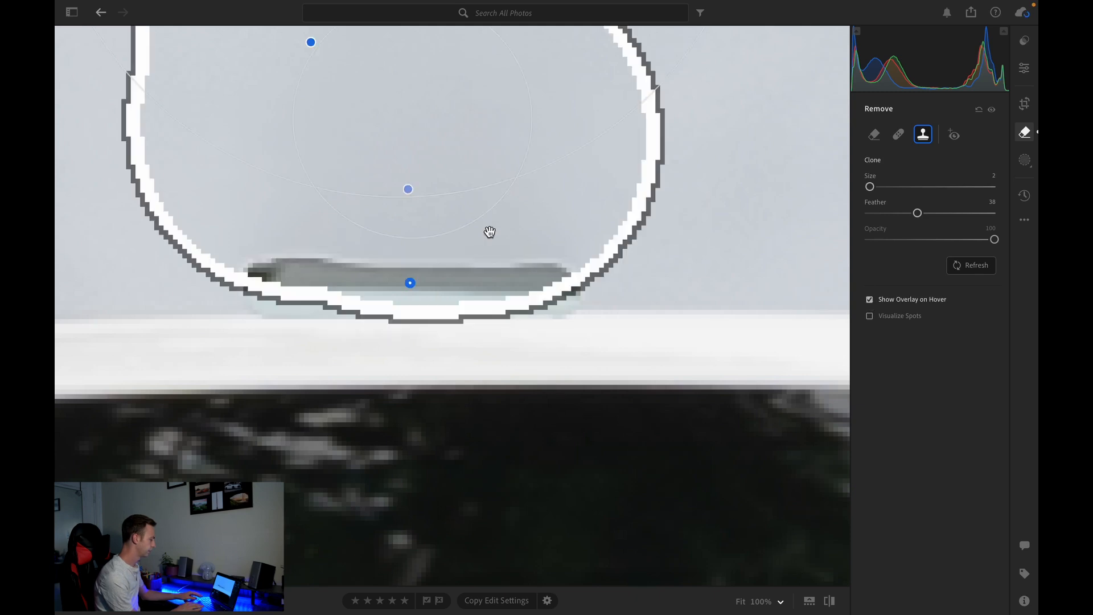
- Move the clone source to a clear patch of sky above the car's roof
scroll(490, 231, down, 5)
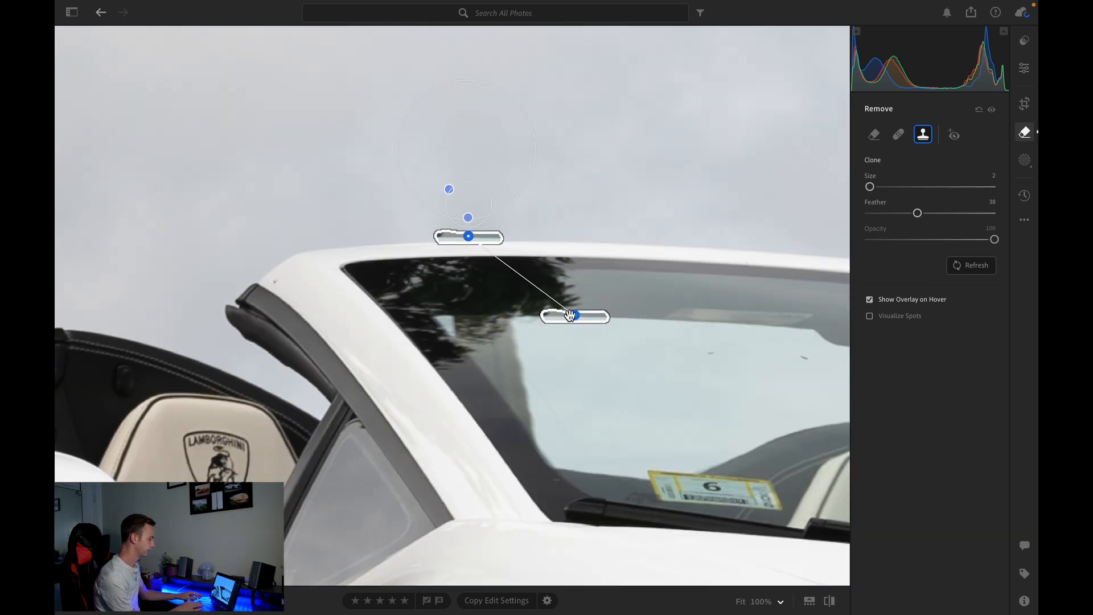
mouse_move(577, 319)
mouse_down()
mouse_move(515, 223)
mouse_move(539, 227)
mouse_up()
scroll(529, 236, up, 5)
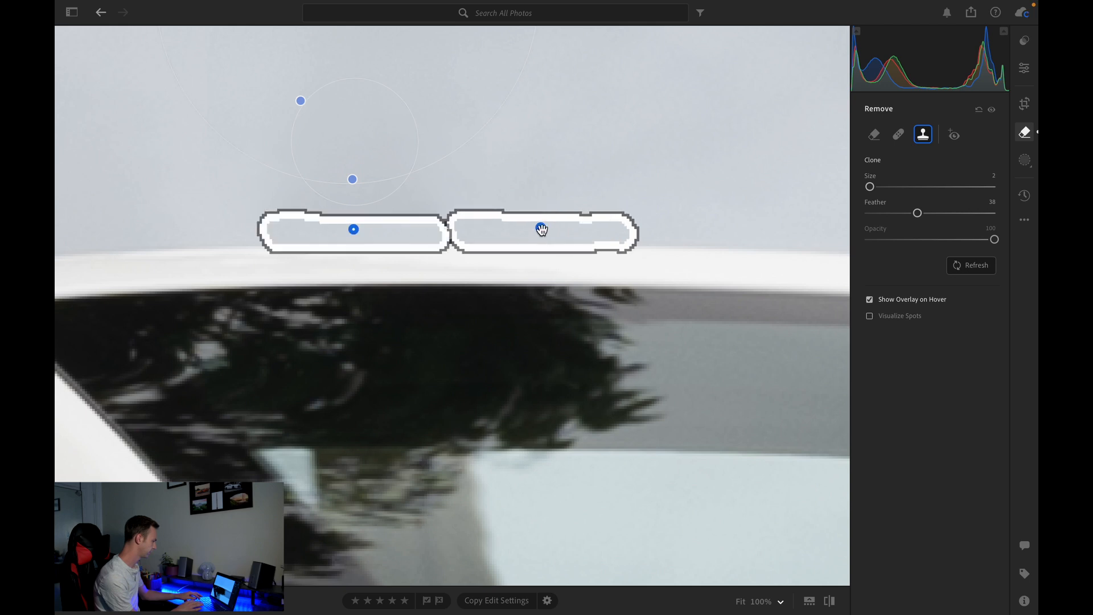
- Try to regenerate the cloned spot with Generative AI Remove
click(1024, 69)
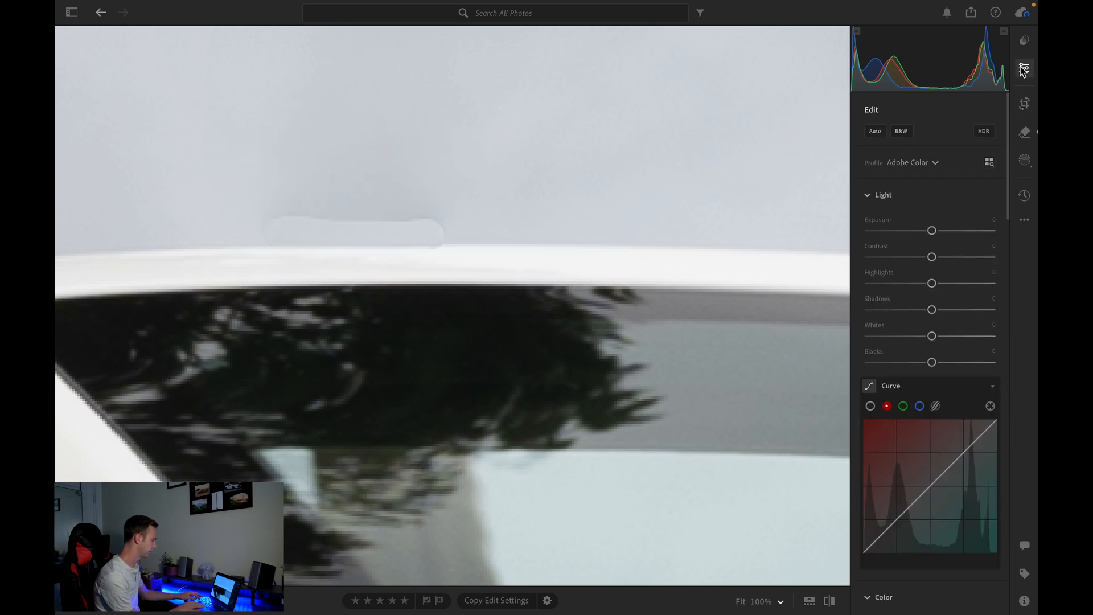
click(1024, 137)
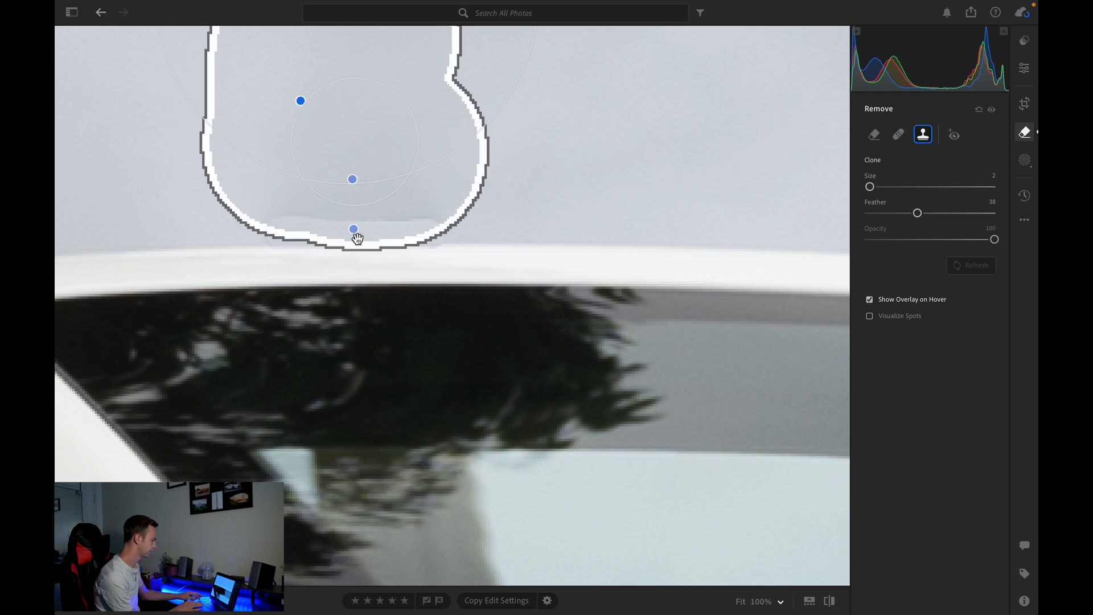
click(357, 239)
click(447, 243)
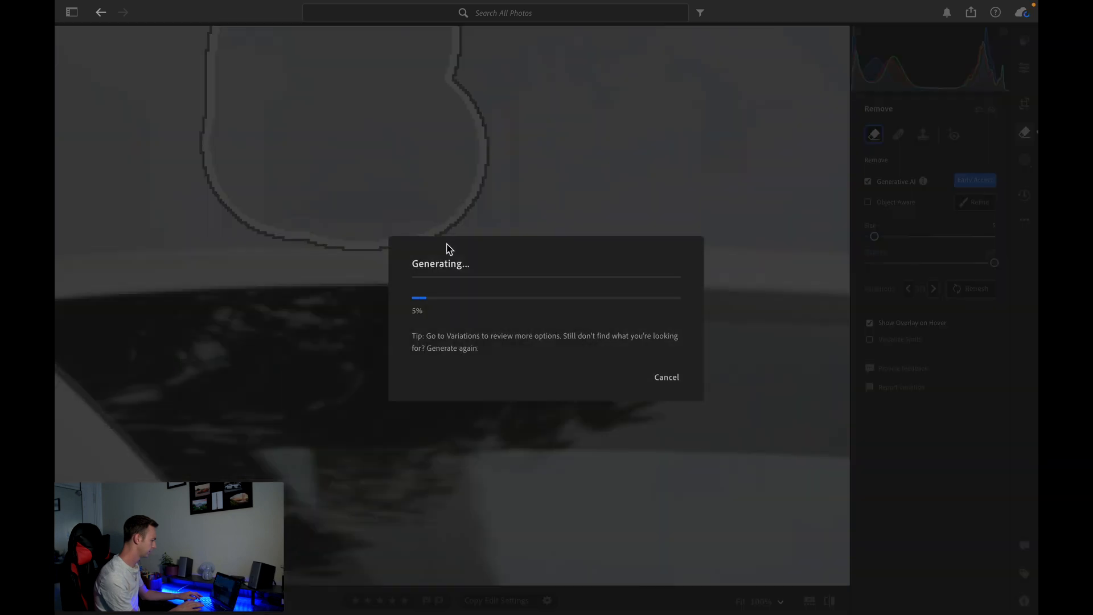
click(666, 381)
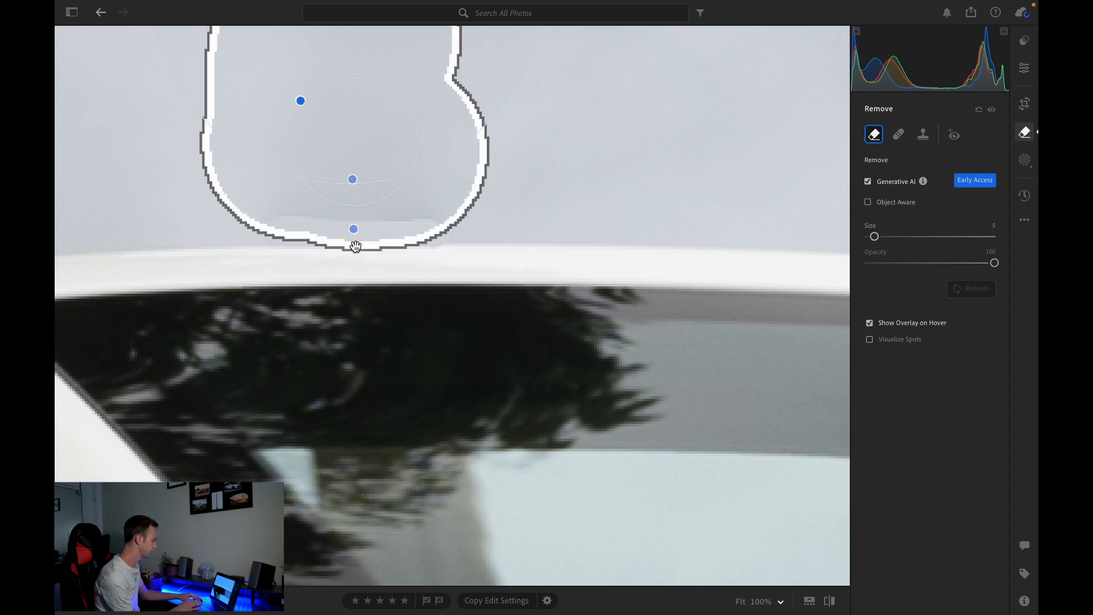
click(355, 249)
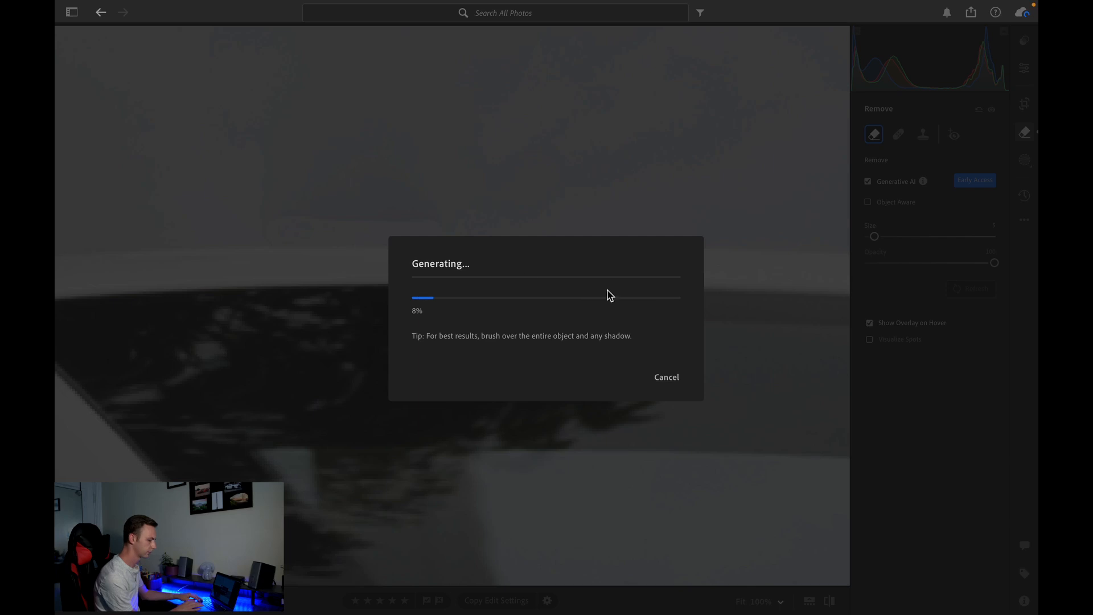
click(666, 379)
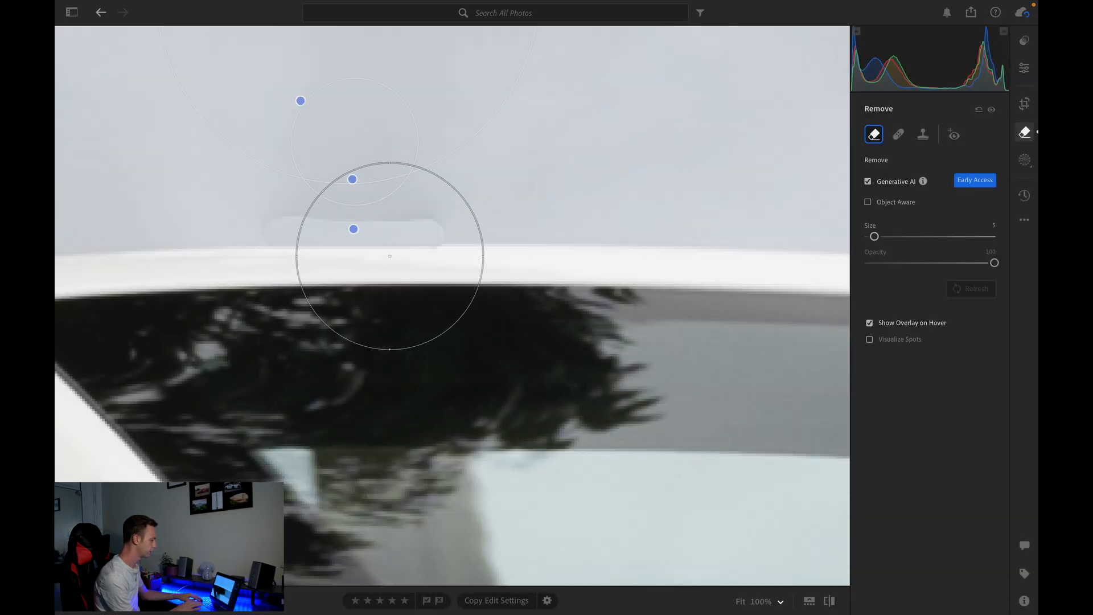
- Set the clone spot's feather to 99 and opacity to 89
click(359, 250)
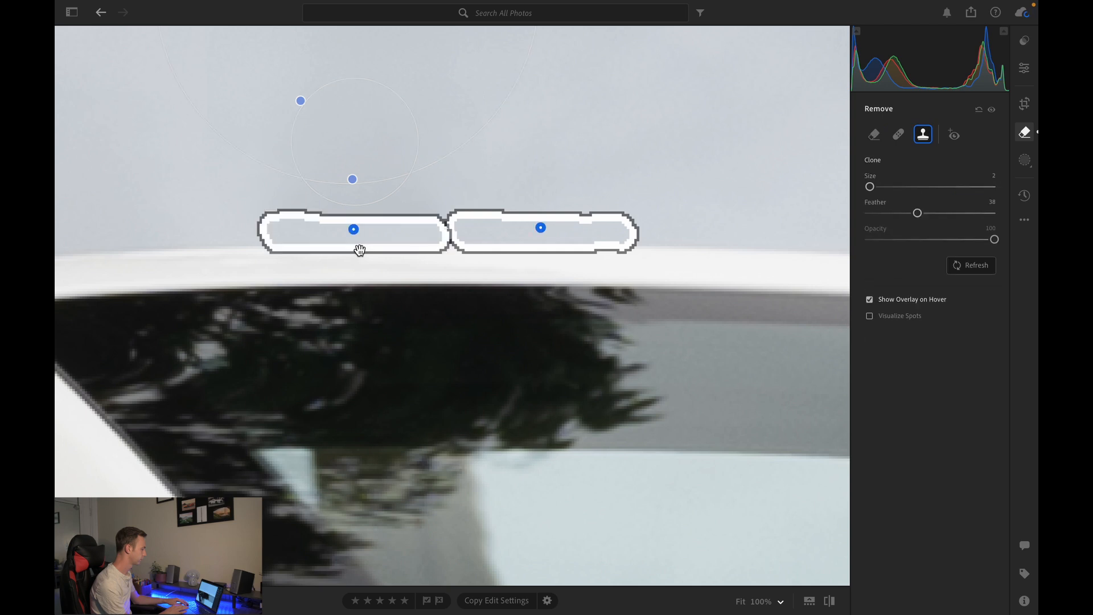
mouse_move(918, 215)
mouse_down()
mouse_move(1011, 209)
mouse_move(931, 214)
mouse_up()
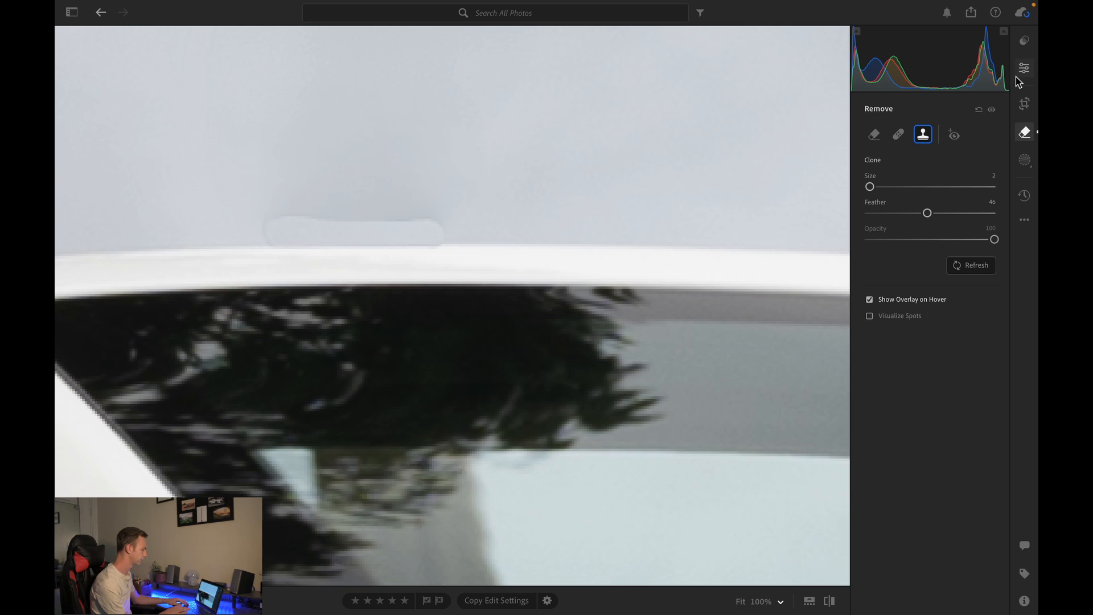
click(960, 240)
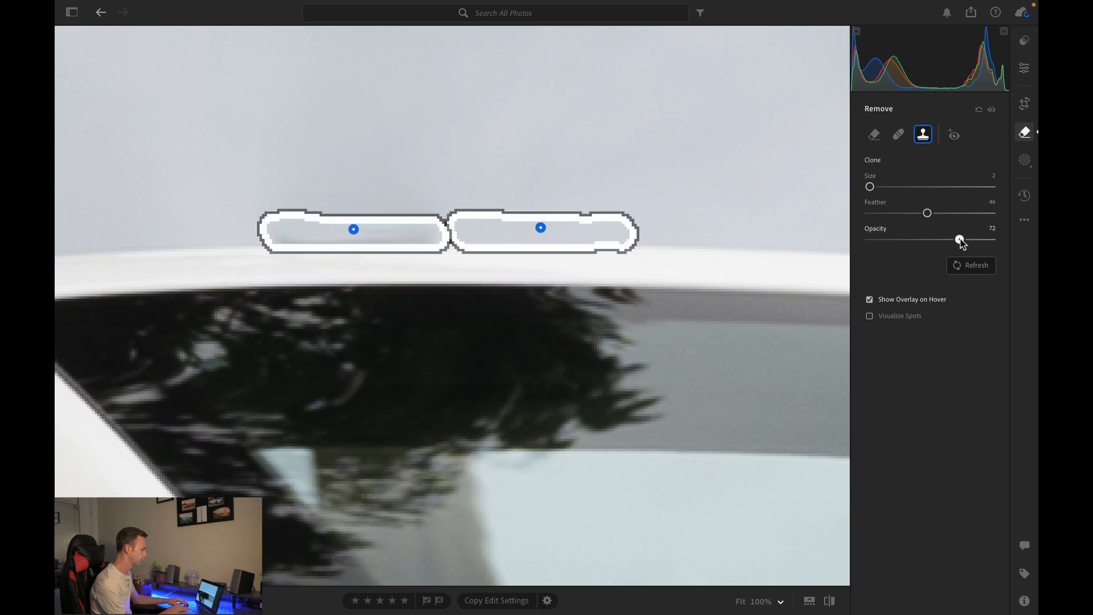
mouse_move(960, 239)
mouse_down()
mouse_move(913, 239)
mouse_move(960, 238)
mouse_up()
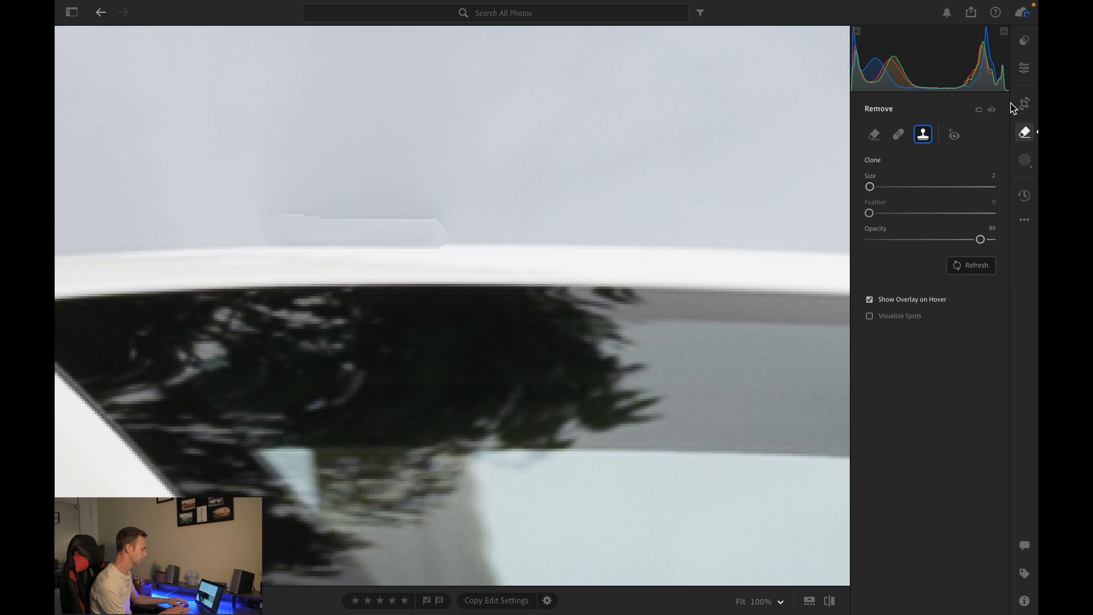
click(994, 214)
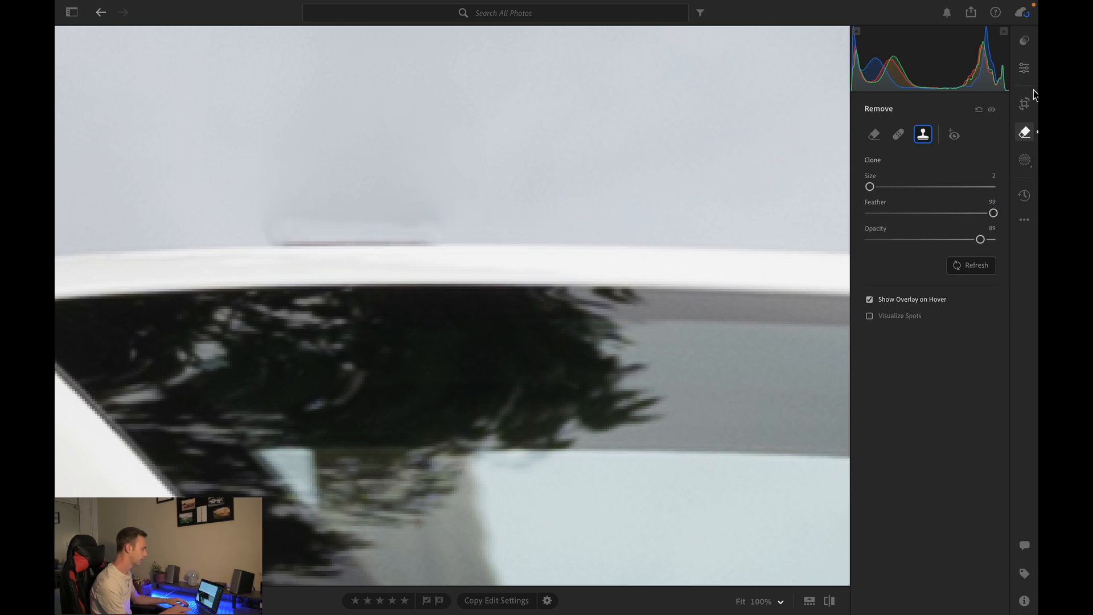
- Move the clone source to the sky just left of the cloned spot
drag(536, 230, 170, 238)
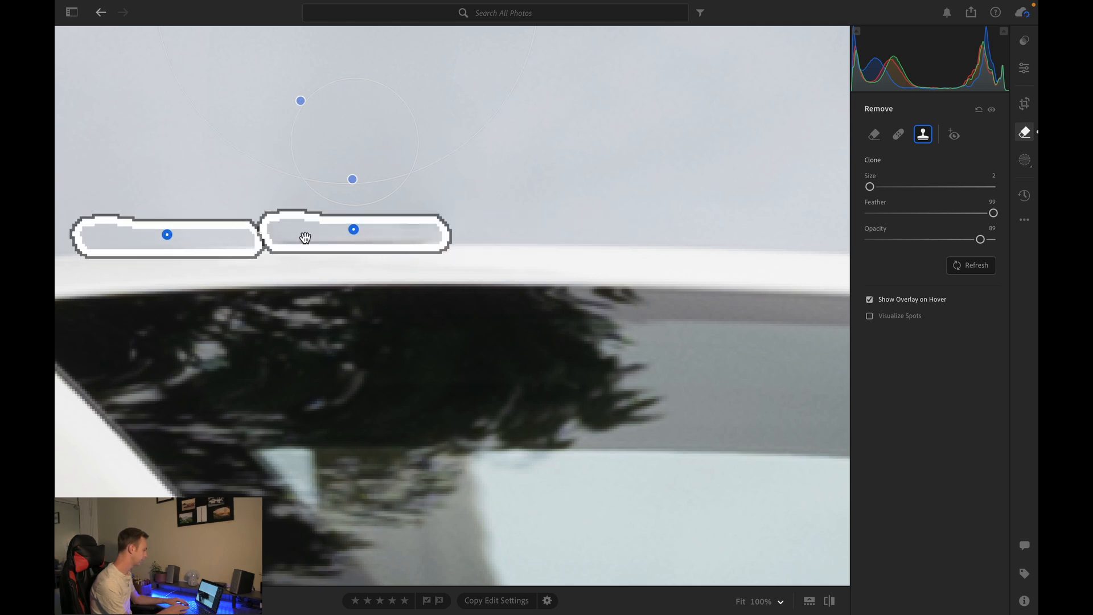
drag(353, 233, 357, 237)
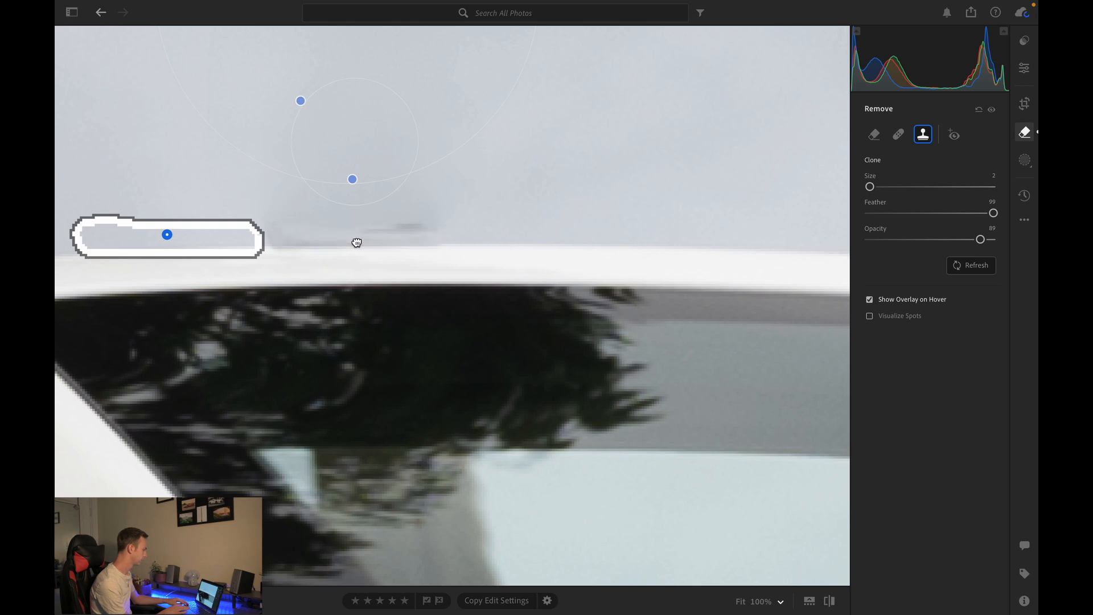
drag(357, 241, 357, 242)
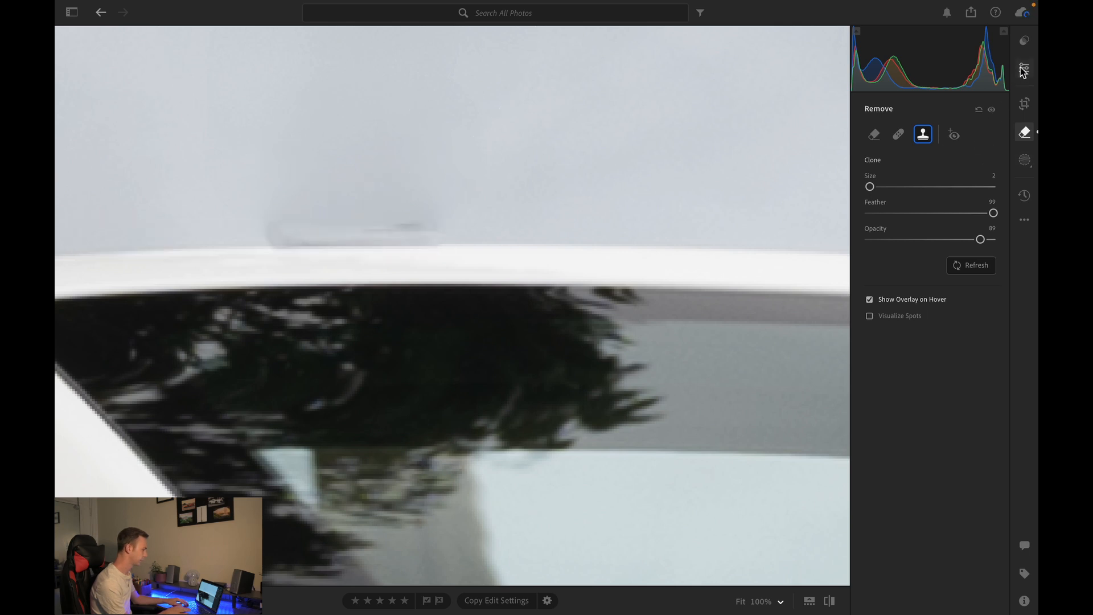
- Switch back to the Edit panel and inspect the retouched area above the roof
click(879, 139)
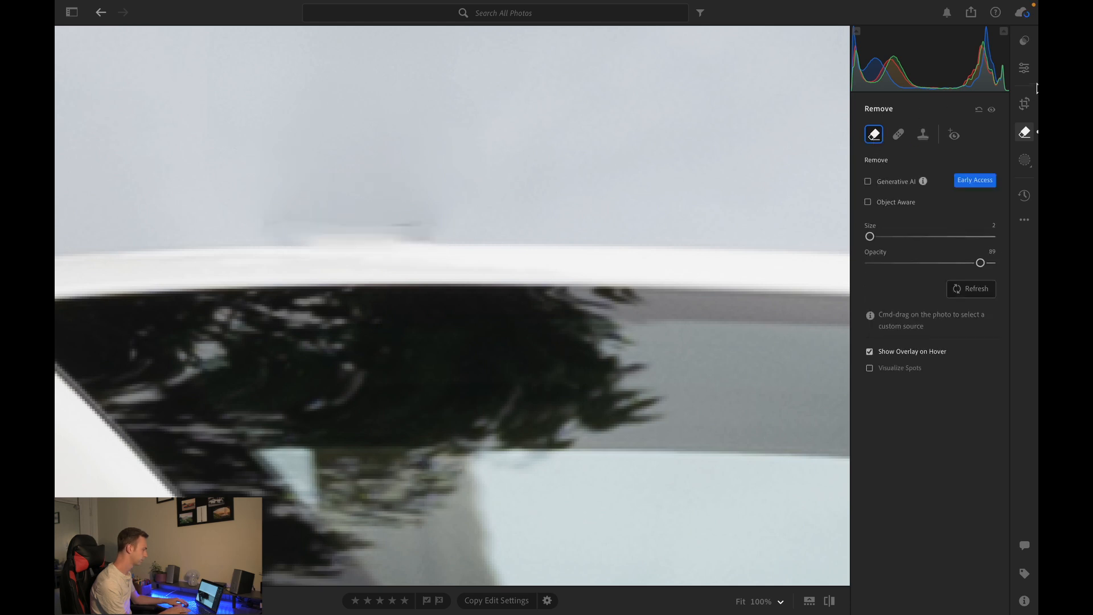
mouse_move(377, 232)
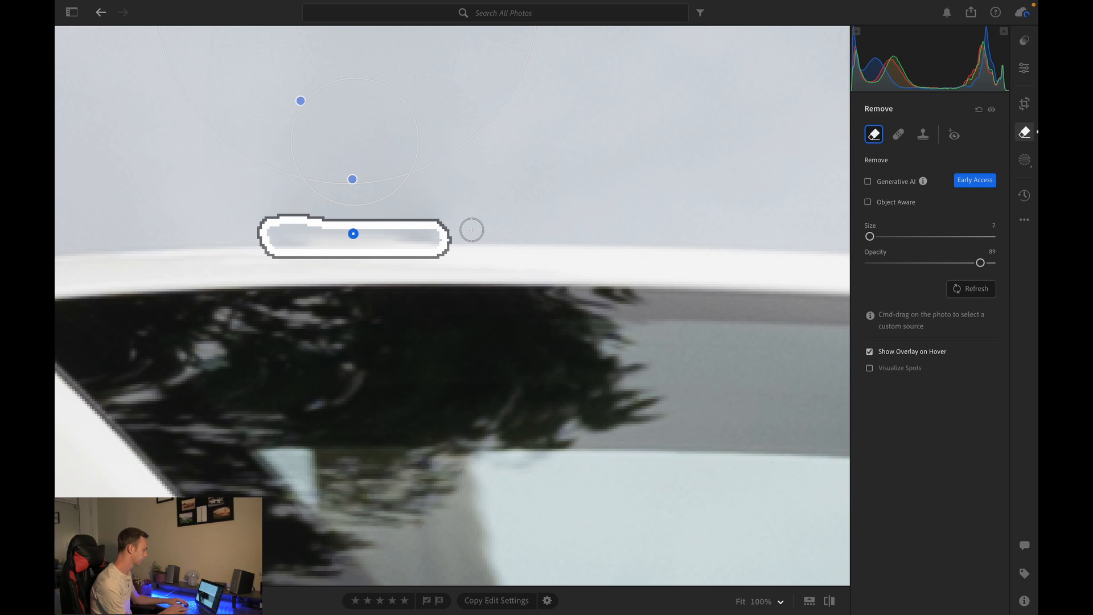
click(1024, 68)
click(719, 190)
click(716, 187)
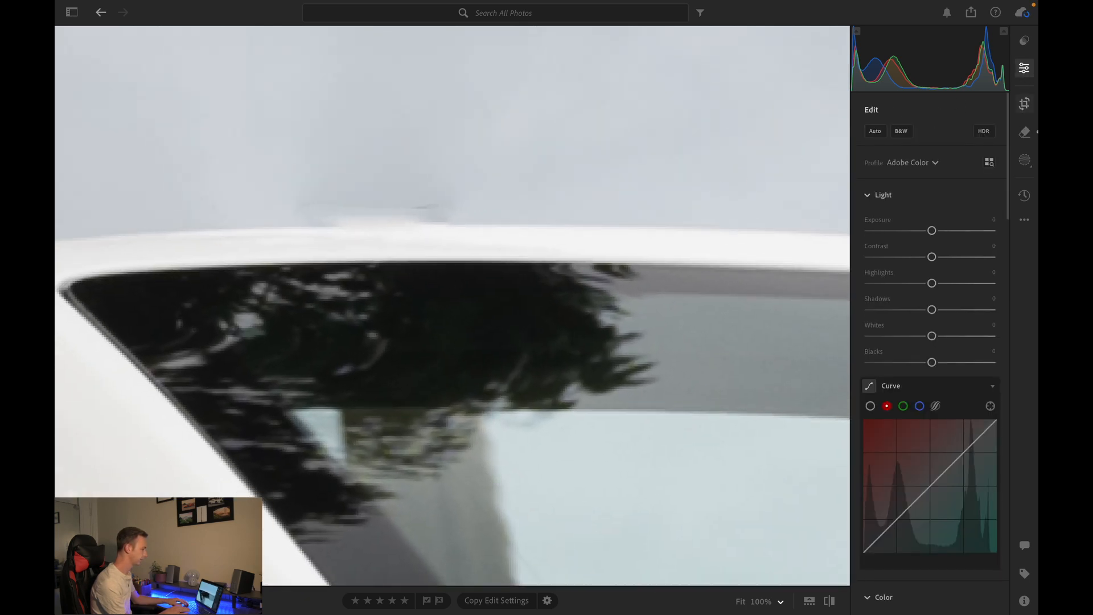
- Brush over the man on the bicycle behind the rear wheel with the Remove tool
scroll(609, 303, down, 10)
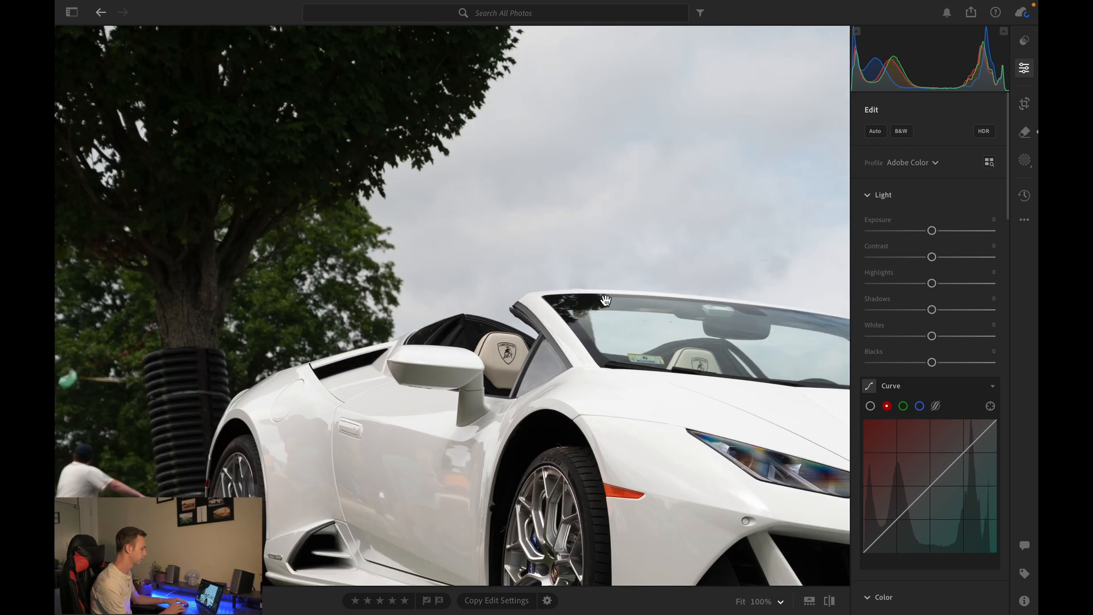
scroll(605, 300, down, 6)
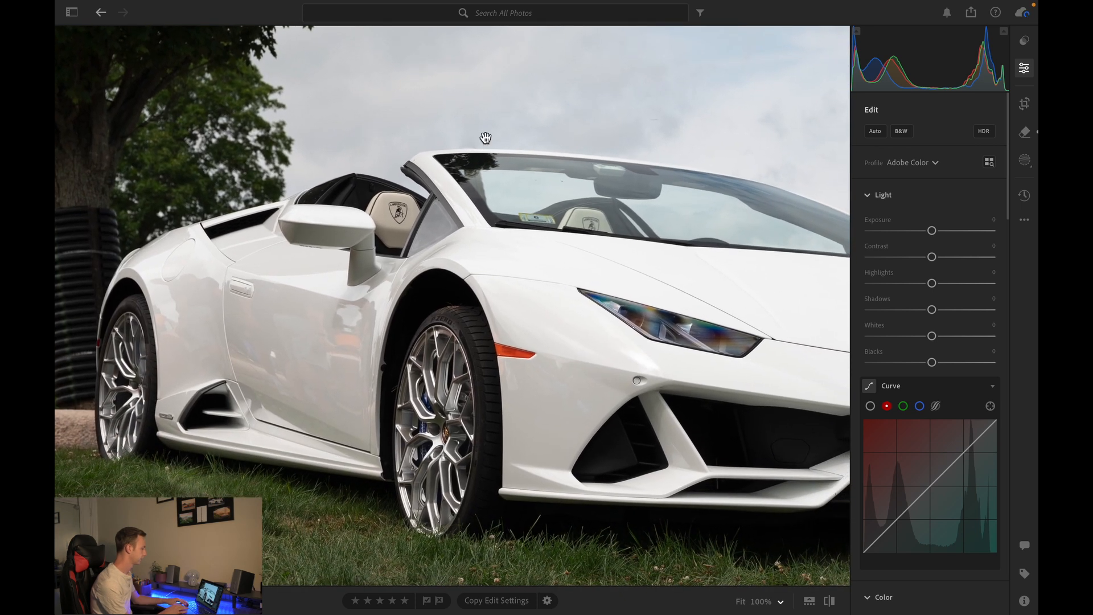
scroll(485, 134, down, 8)
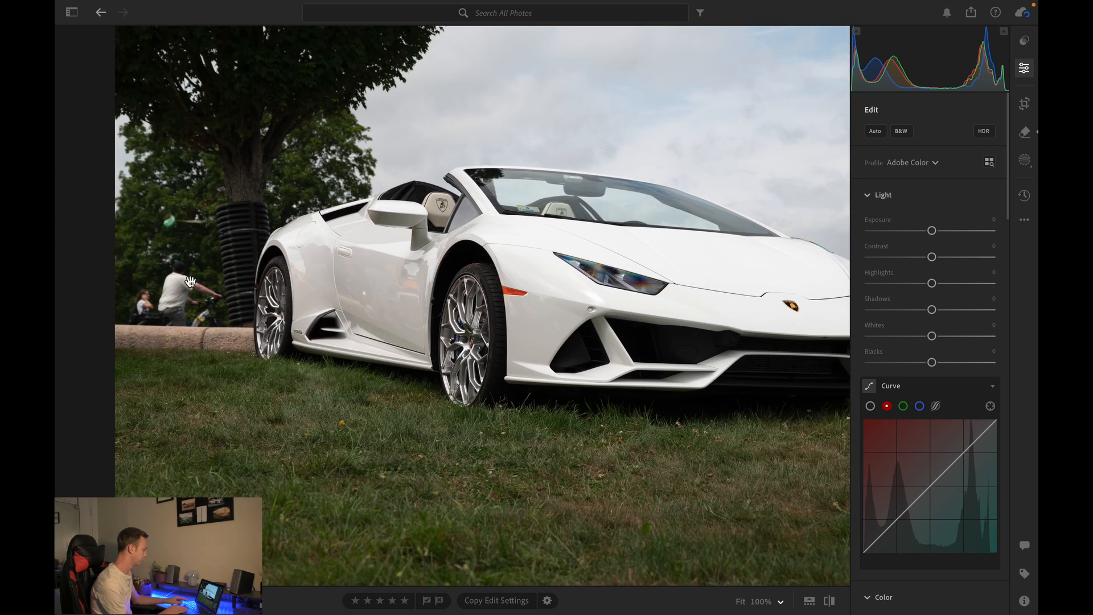
scroll(190, 280, up, 8)
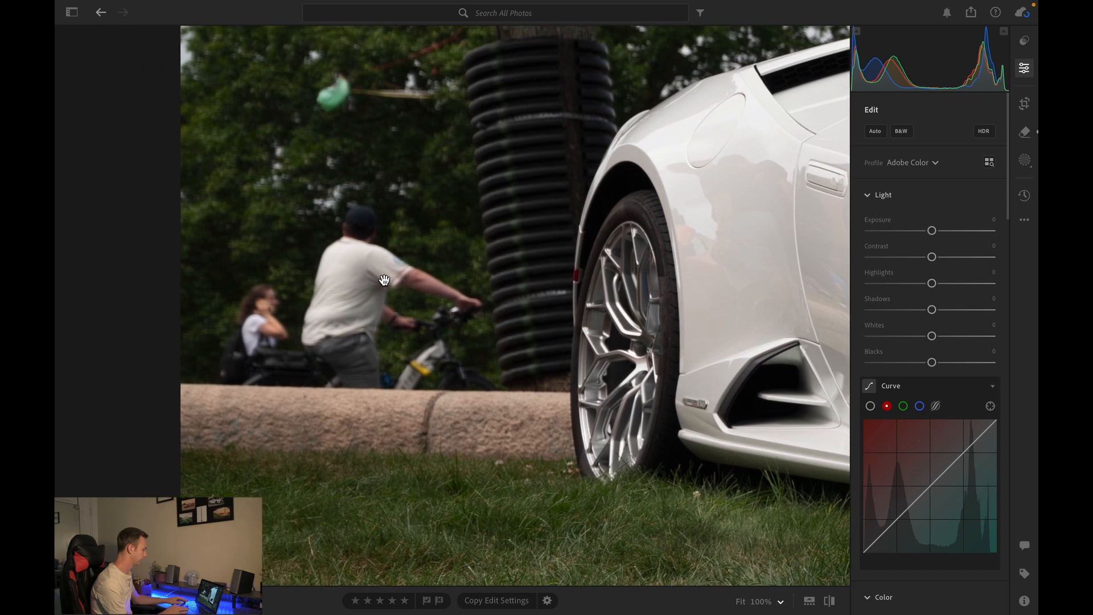
scroll(382, 279, up, 2)
click(1025, 135)
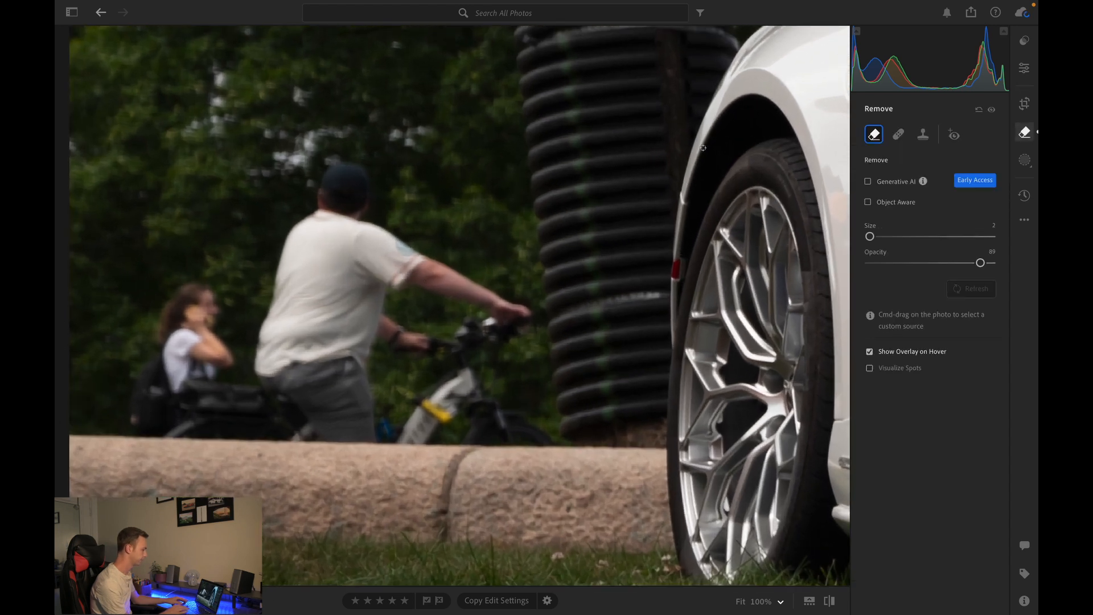
scroll(334, 273, up, 7)
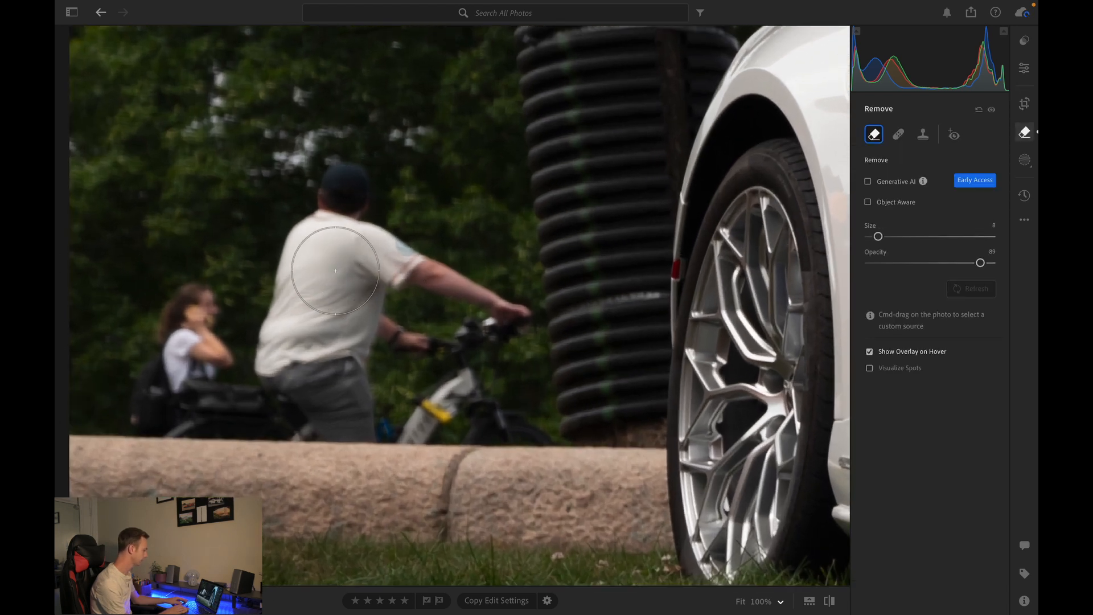
mouse_move(346, 216)
mouse_down()
mouse_move(304, 318)
mouse_move(322, 349)
mouse_move(306, 363)
mouse_move(233, 344)
mouse_move(168, 365)
mouse_move(355, 351)
mouse_up()
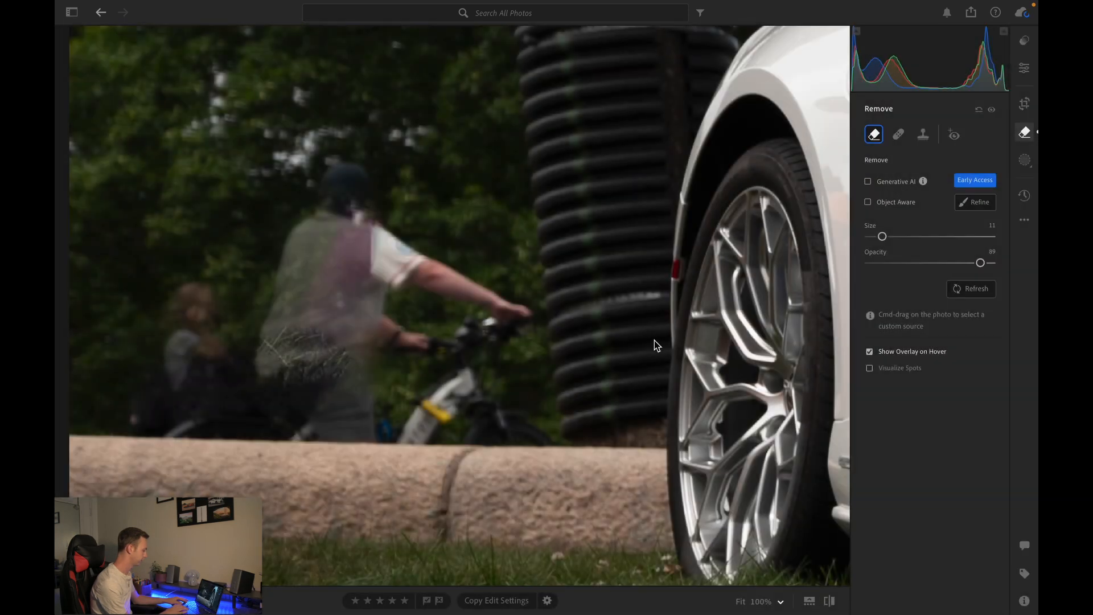
- Turn on Generative AI for the removal and set its opacity to 100
click(868, 181)
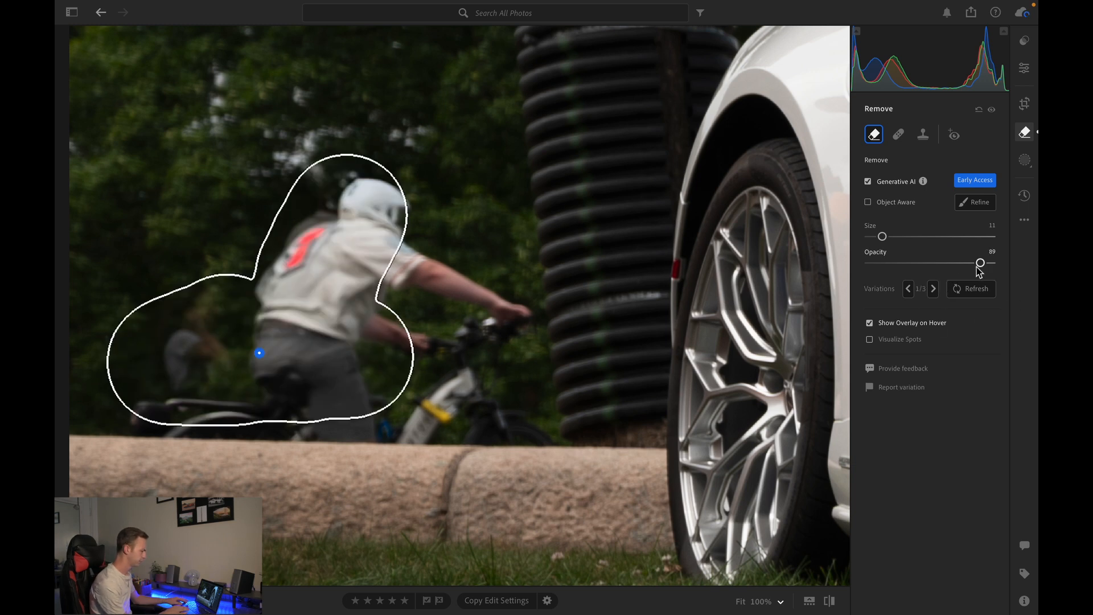
drag(981, 263, 996, 263)
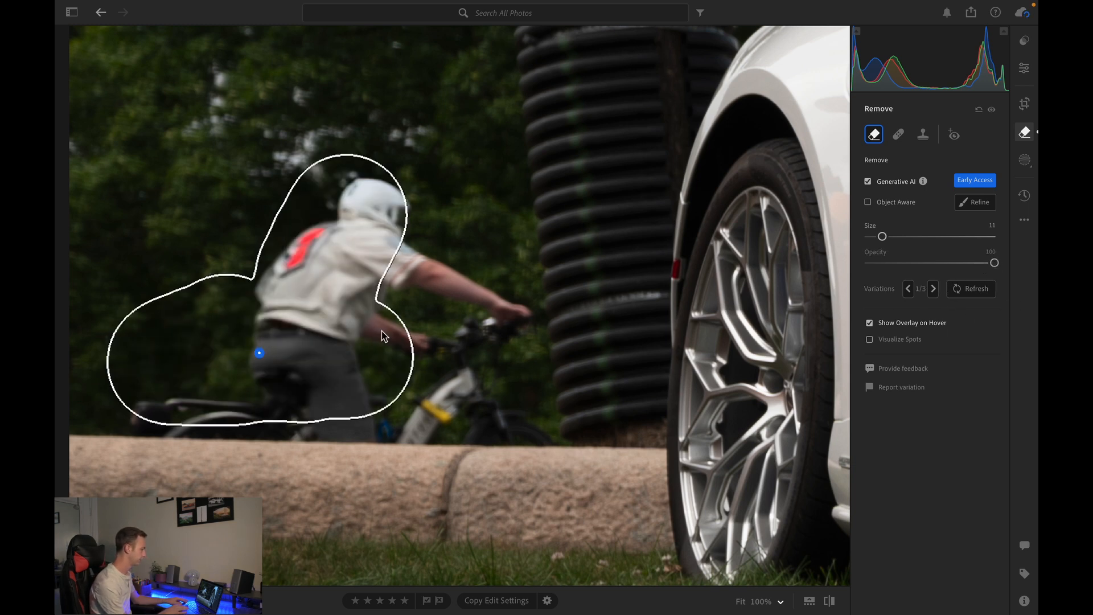
- Refine the removal area to cover both cyclists and their bikes down to the wall, then apply it
mouse_move(412, 329)
mouse_down()
mouse_move(435, 388)
mouse_move(374, 338)
mouse_move(295, 344)
mouse_move(297, 305)
mouse_move(351, 246)
mouse_move(382, 233)
mouse_move(393, 285)
mouse_move(426, 305)
mouse_move(410, 324)
mouse_move(339, 338)
mouse_move(364, 369)
mouse_move(256, 364)
mouse_up()
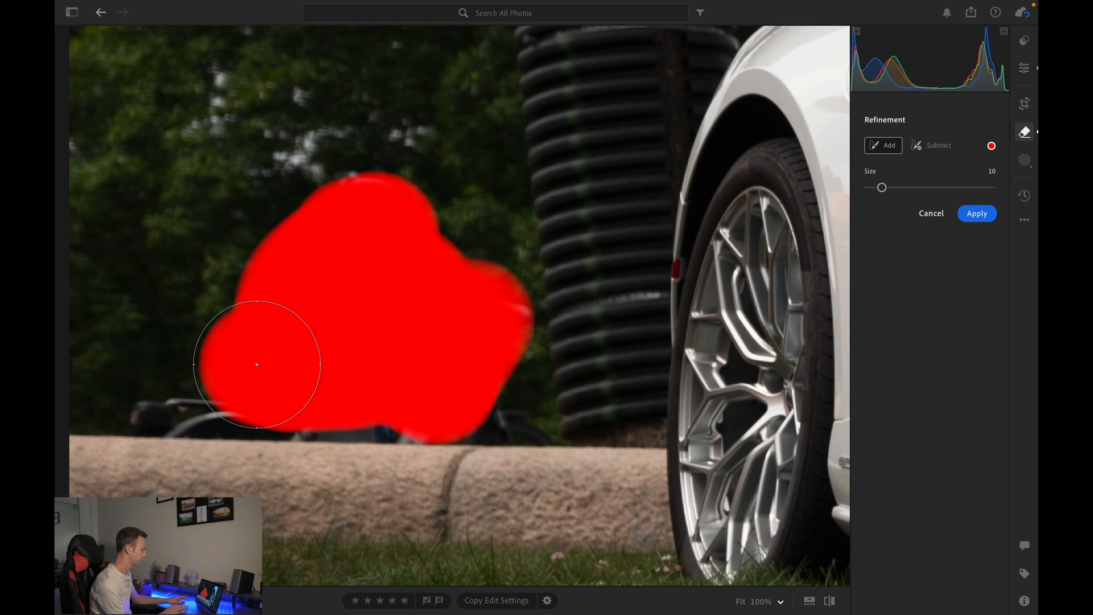
key(bracketleft)
key(bracketleft)
key(bracketleft)
key(bracketleft)
key(bracketleft)
key(bracketleft)
key(bracketleft)
mouse_move(221, 410)
mouse_down()
mouse_move(146, 410)
mouse_move(531, 431)
mouse_up()
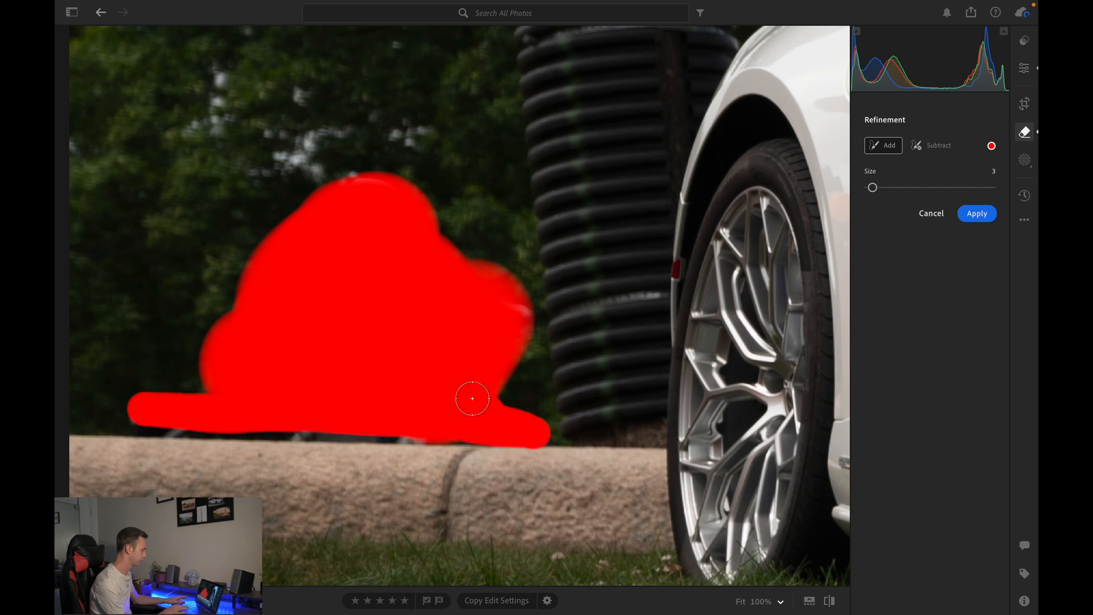
click(976, 215)
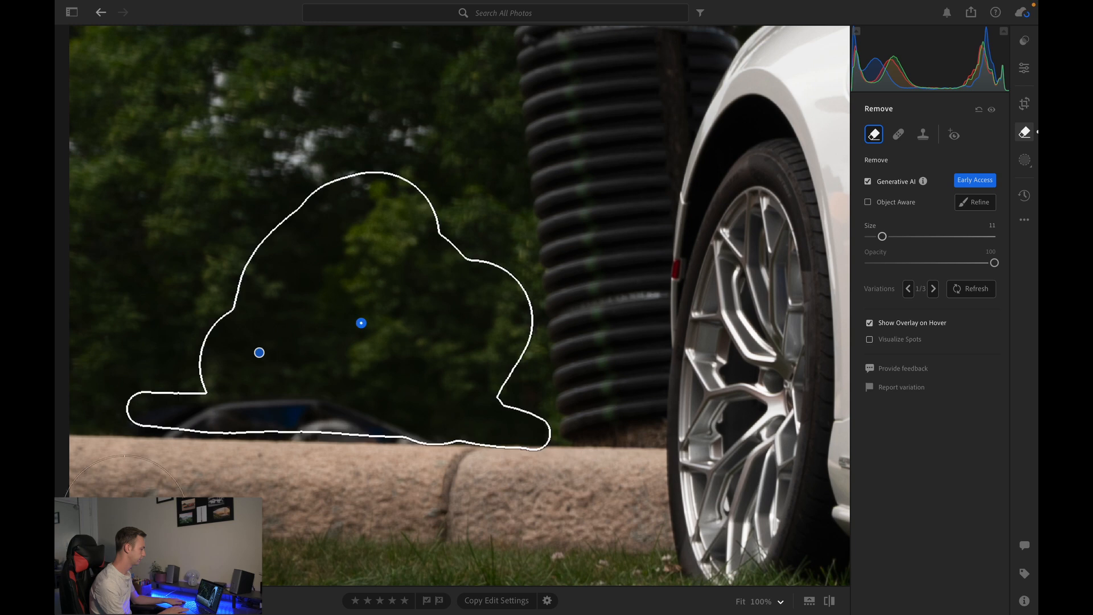
click(1024, 70)
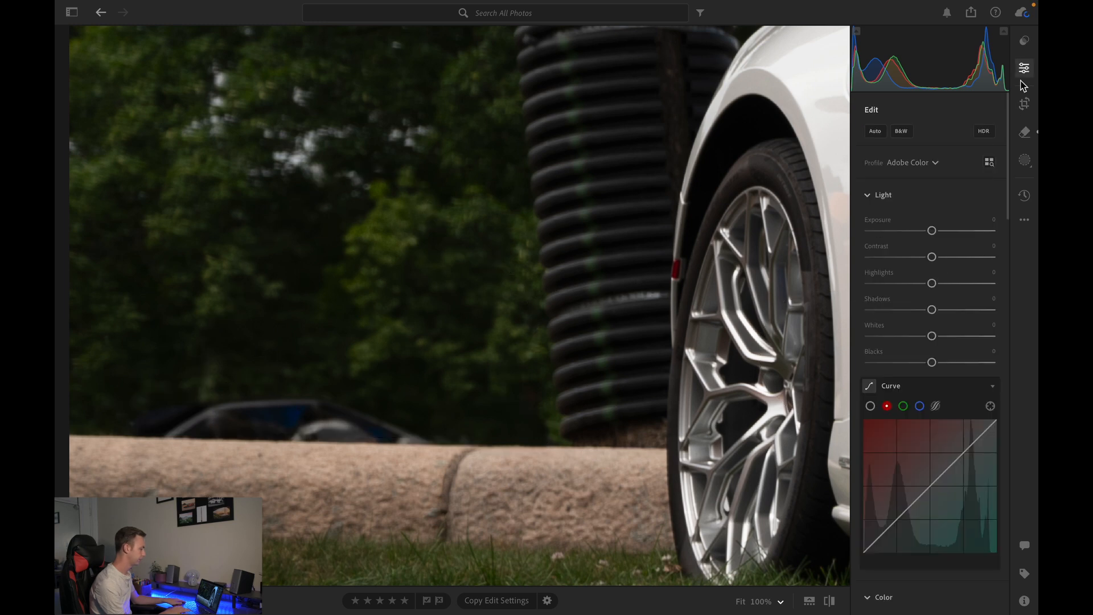
- Crop the photo by lowering the top edge and repositioning the frame around the car
click(382, 257)
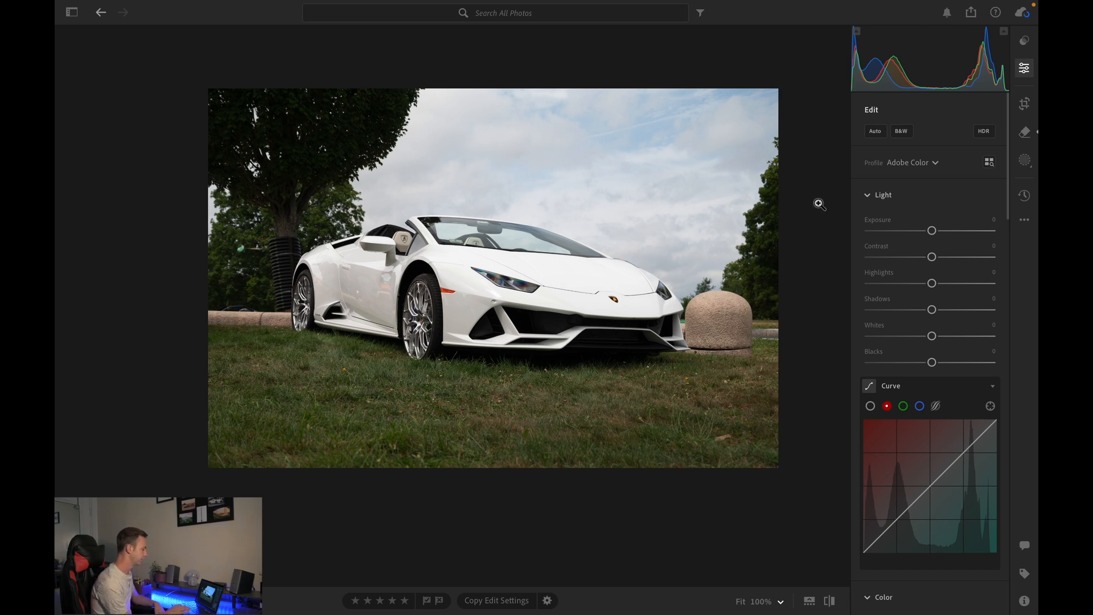
click(1024, 105)
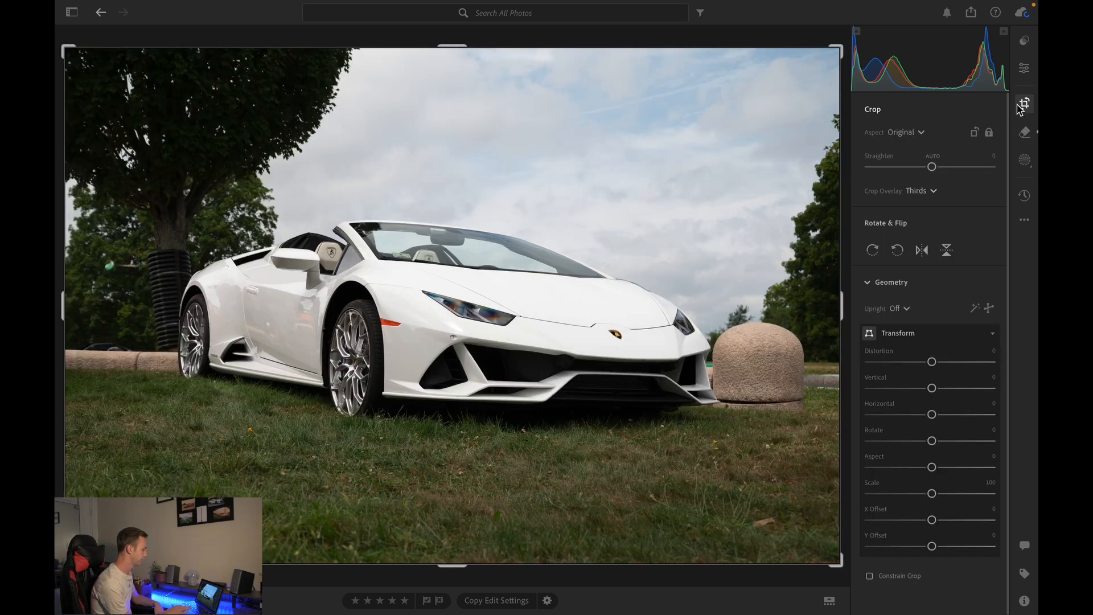
drag(456, 53, 456, 68)
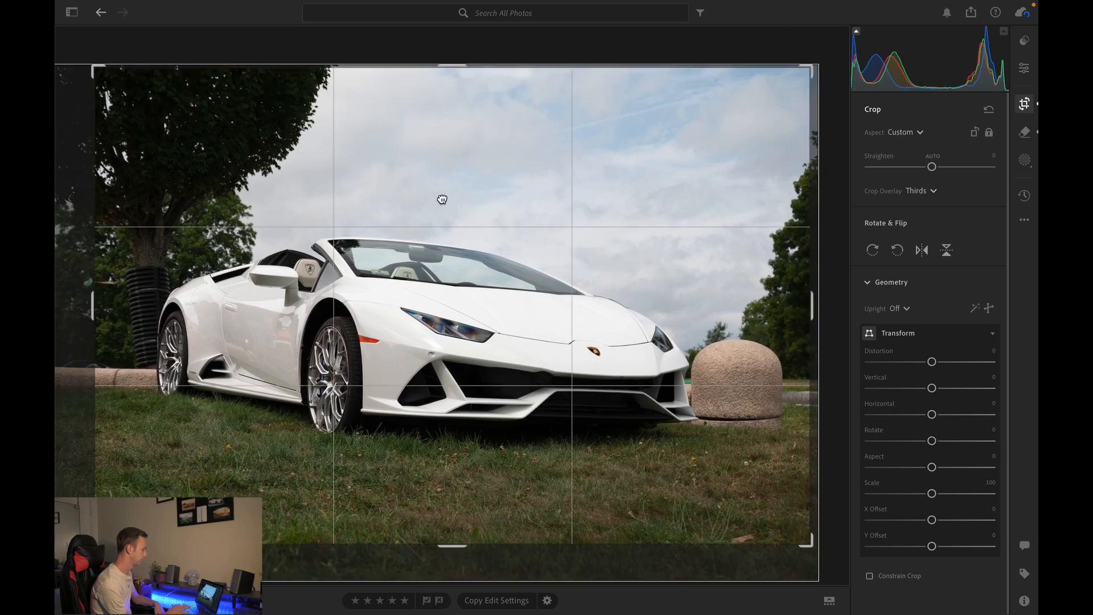
drag(442, 199, 447, 170)
drag(750, 154, 750, 157)
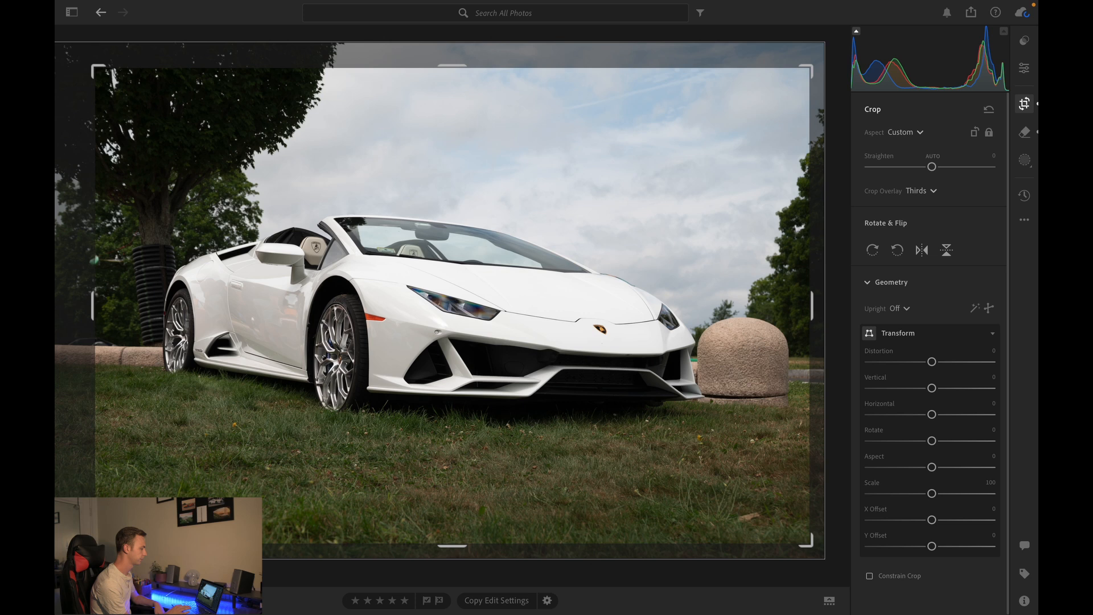
click(1025, 70)
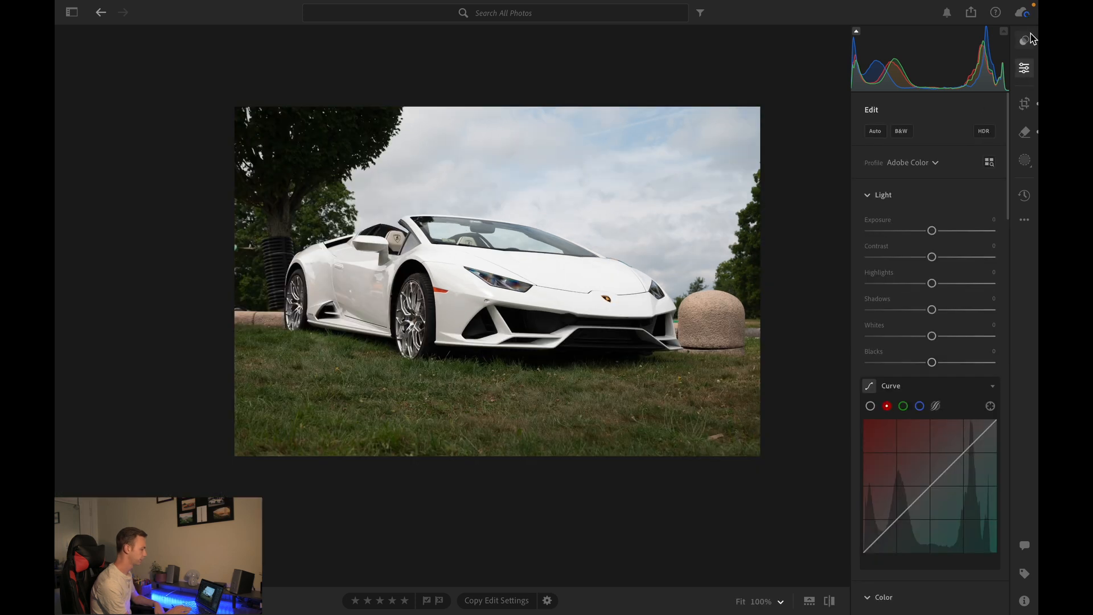
- Create a Subject mask, invert it, and lower its shadows to -19
click(1026, 160)
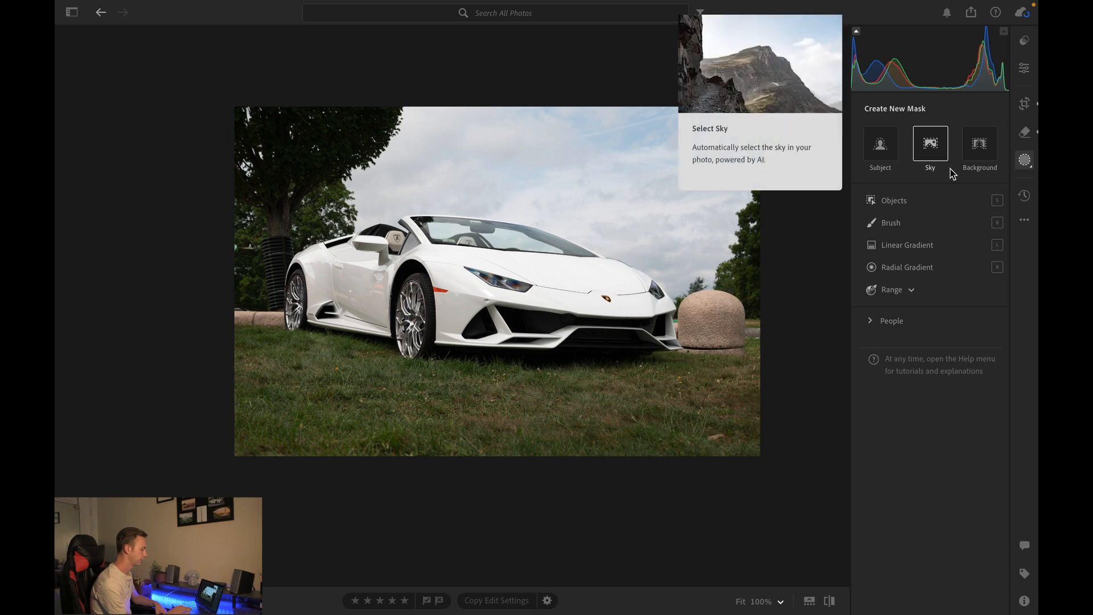
click(880, 147)
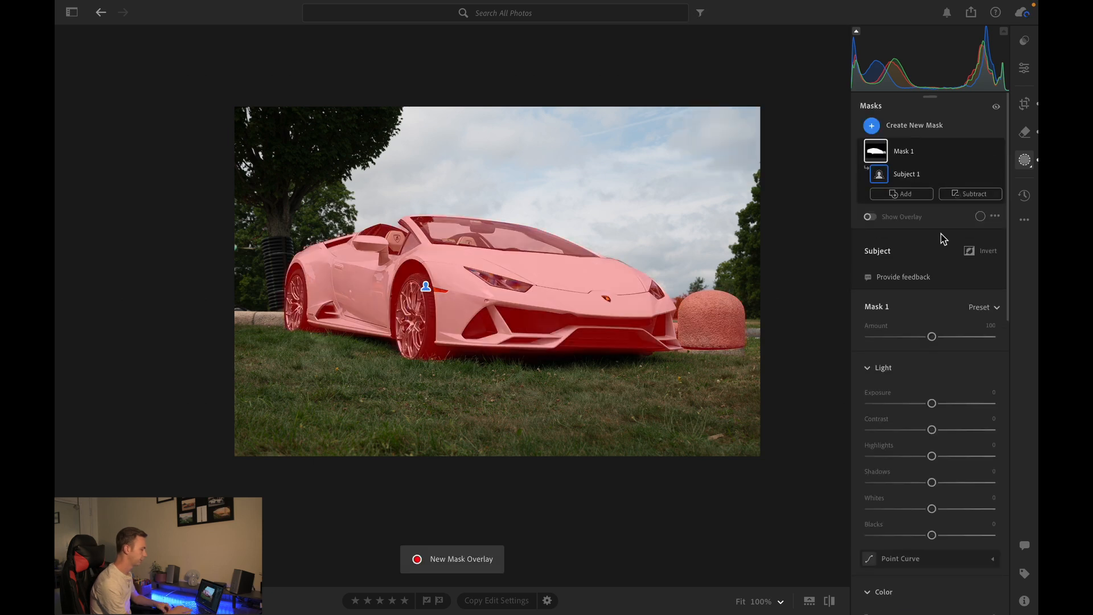
click(969, 251)
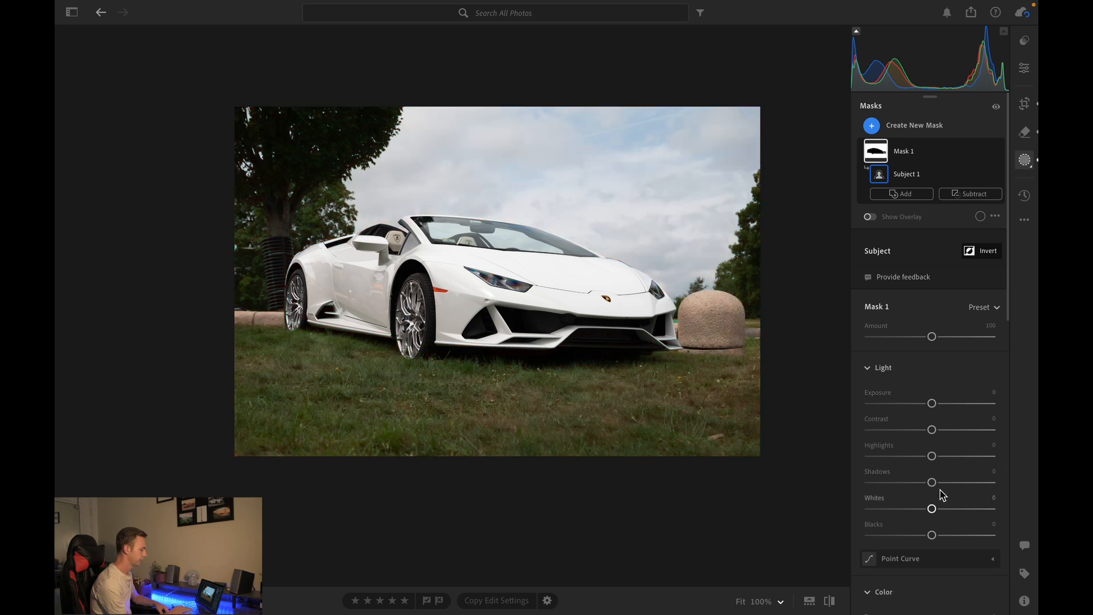
drag(924, 485, 921, 484)
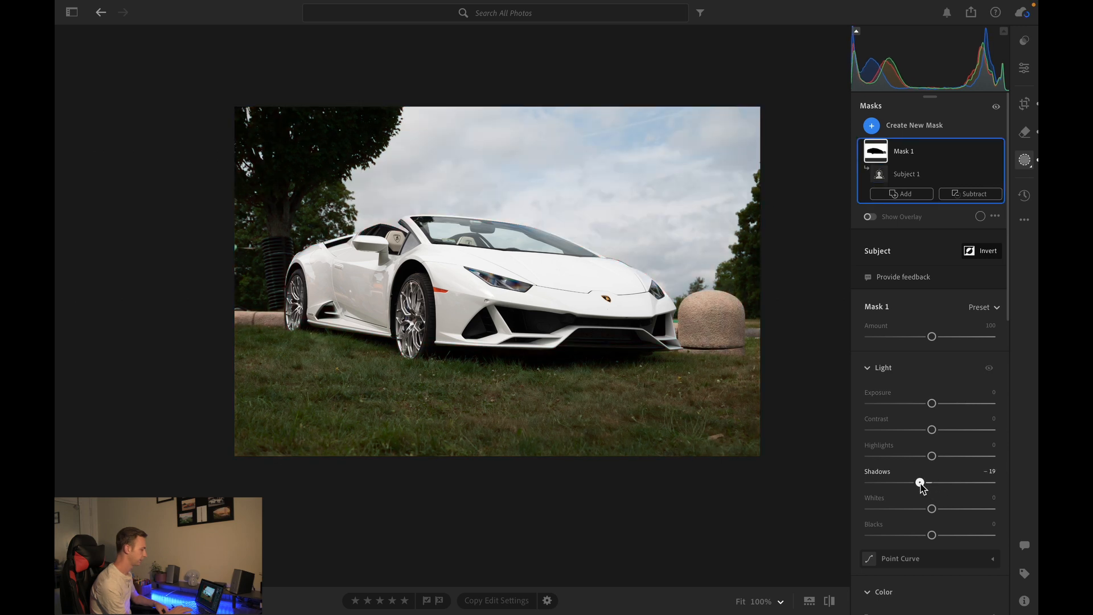
- Create a second Subject mask and subtract the stone bollard from it with a brush
click(871, 125)
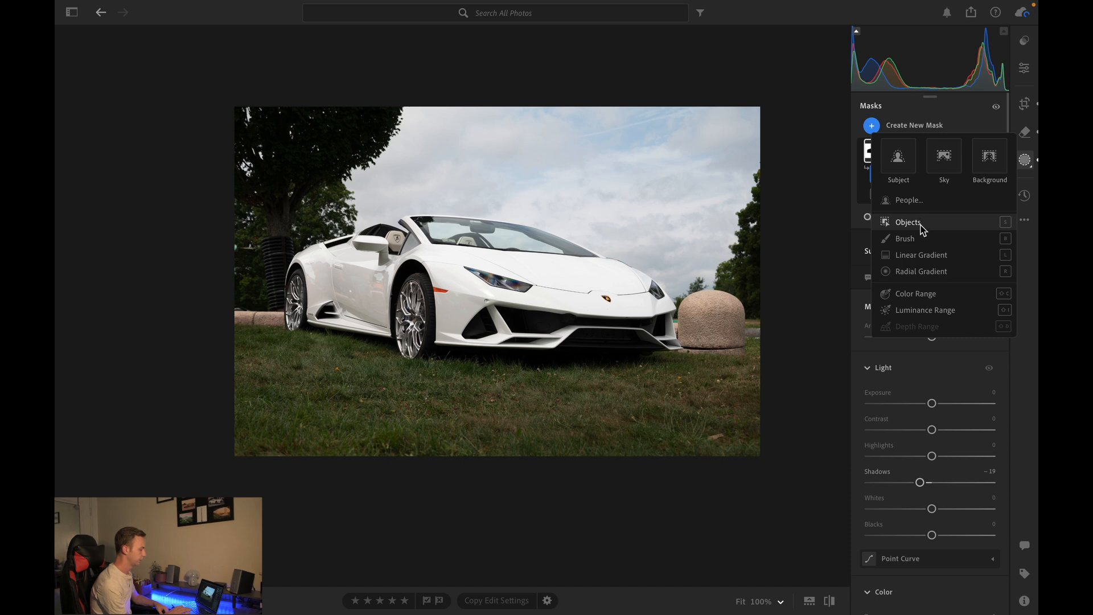
click(898, 160)
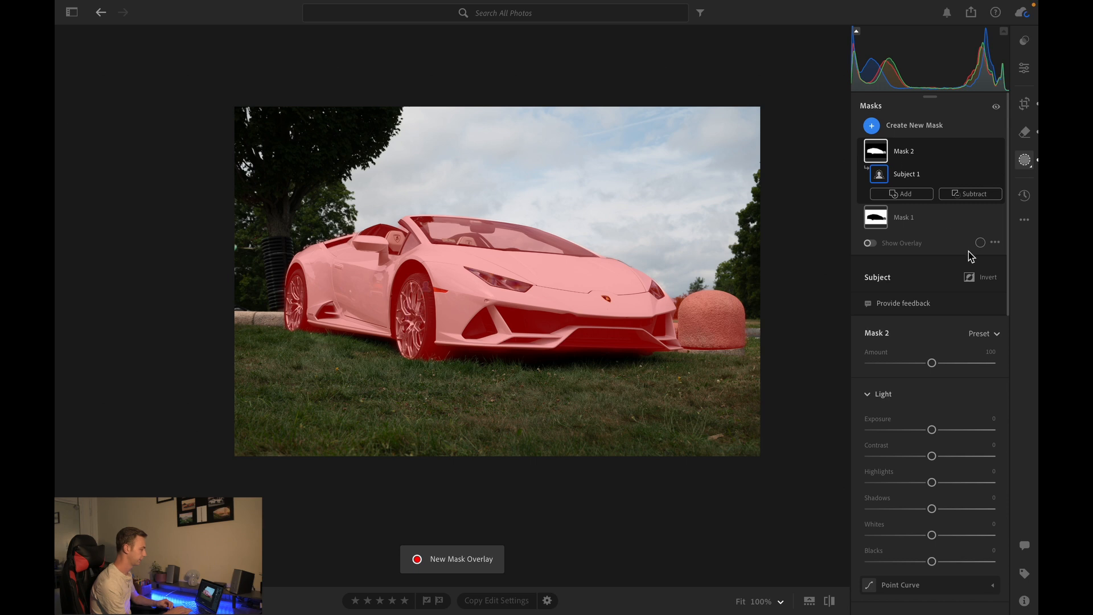
click(968, 194)
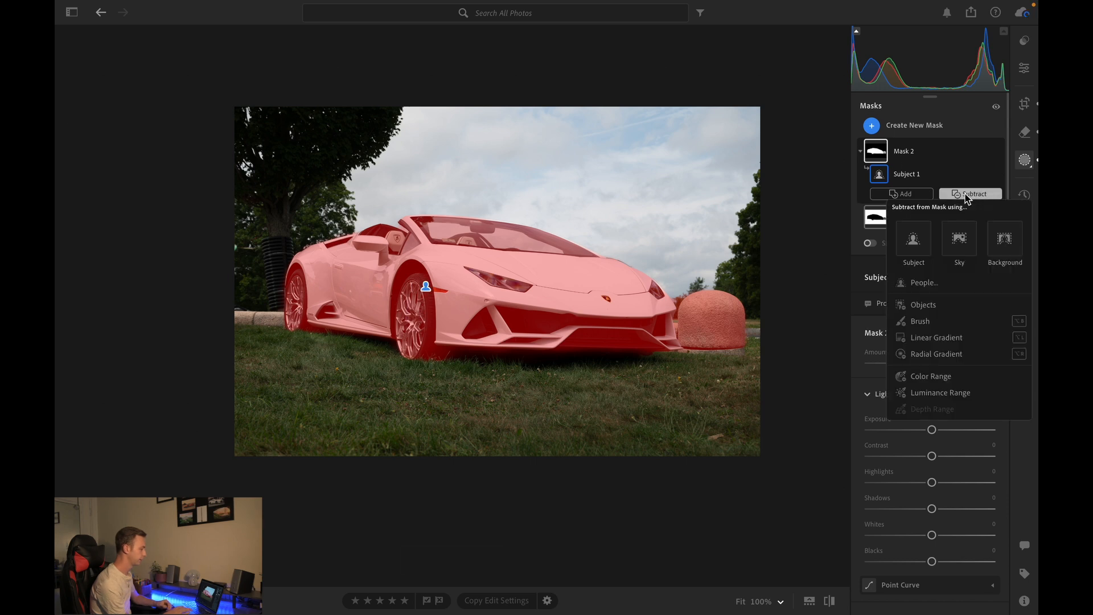
click(949, 317)
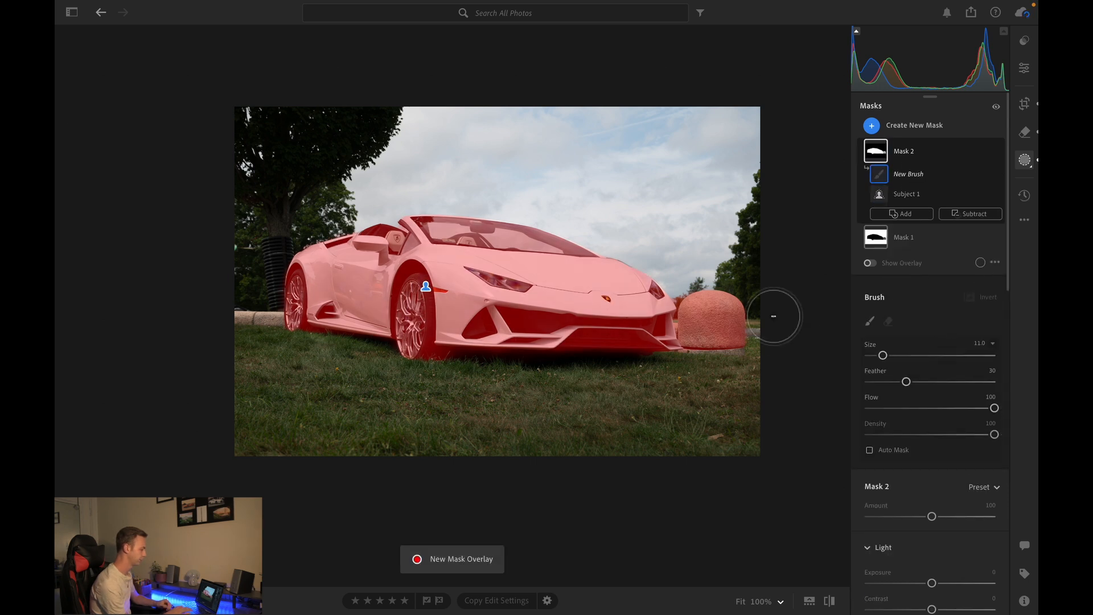
scroll(769, 315, up, 5)
mouse_move(679, 241)
mouse_down()
mouse_move(714, 314)
mouse_move(706, 307)
mouse_move(720, 359)
mouse_move(677, 355)
mouse_move(680, 323)
mouse_move(679, 368)
mouse_move(691, 368)
mouse_move(636, 264)
mouse_move(647, 283)
mouse_move(654, 226)
mouse_move(628, 297)
mouse_move(610, 272)
mouse_move(614, 321)
mouse_move(648, 380)
mouse_move(631, 307)
mouse_move(629, 378)
mouse_move(604, 351)
mouse_move(597, 315)
mouse_up()
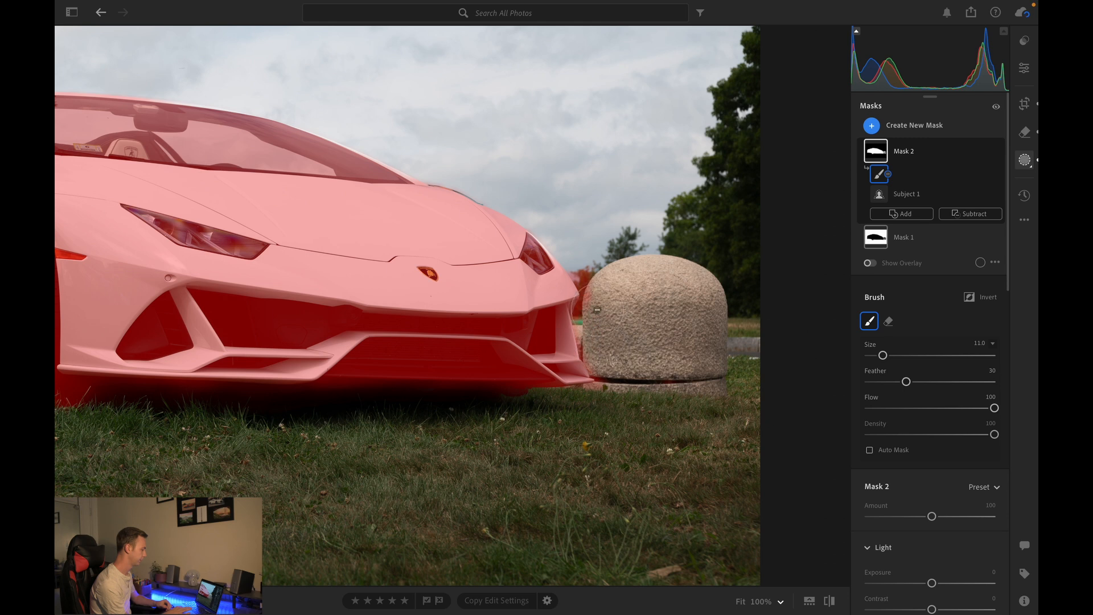
key(z)
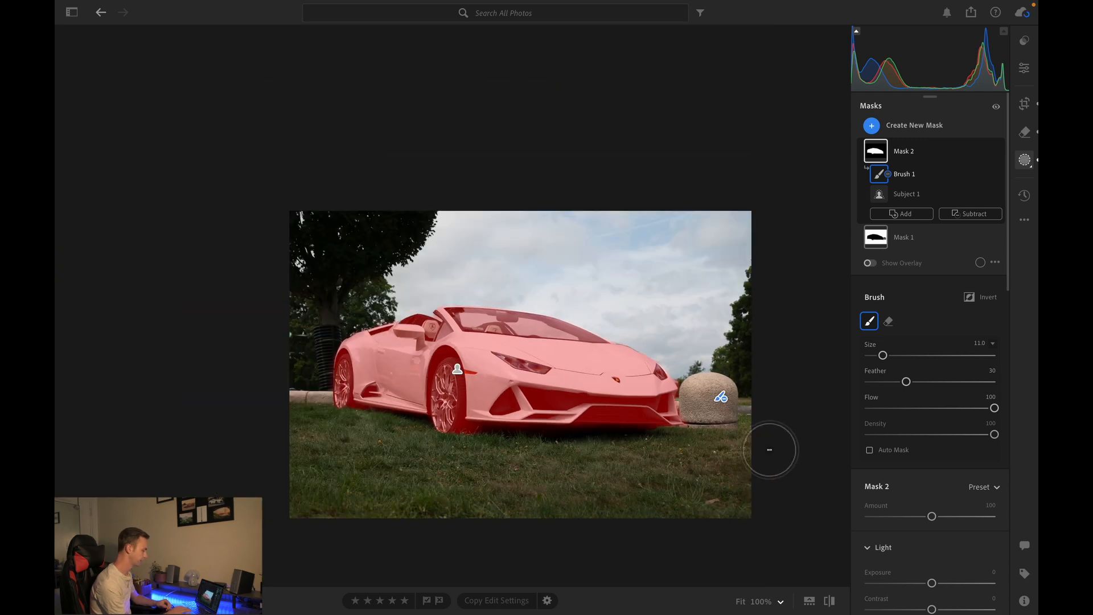
- Raise the second mask's shadows to +21
scroll(913, 547, down, 5)
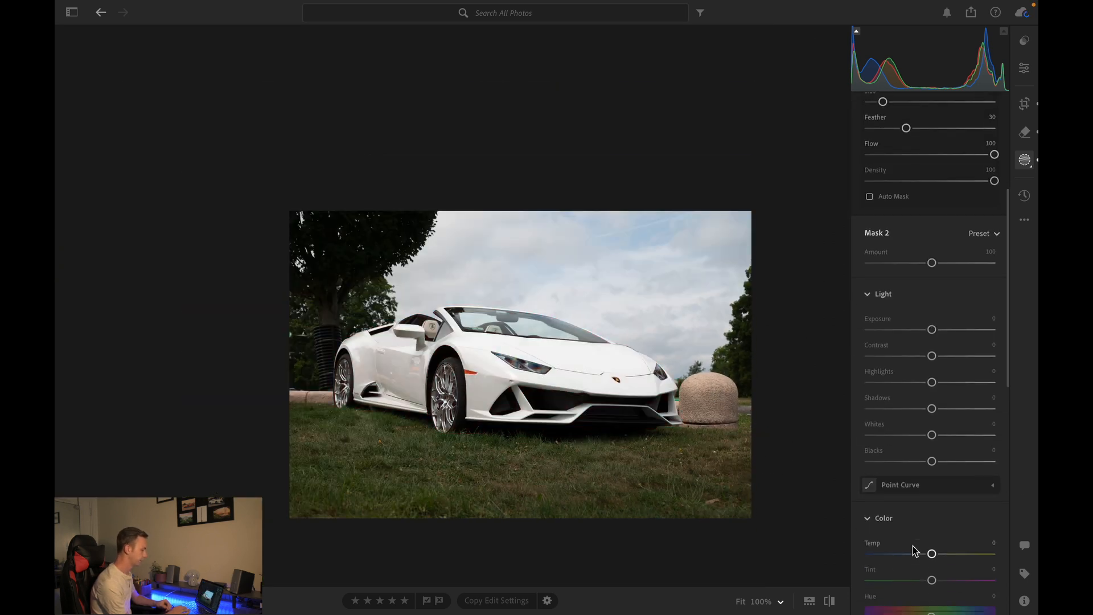
click(741, 602)
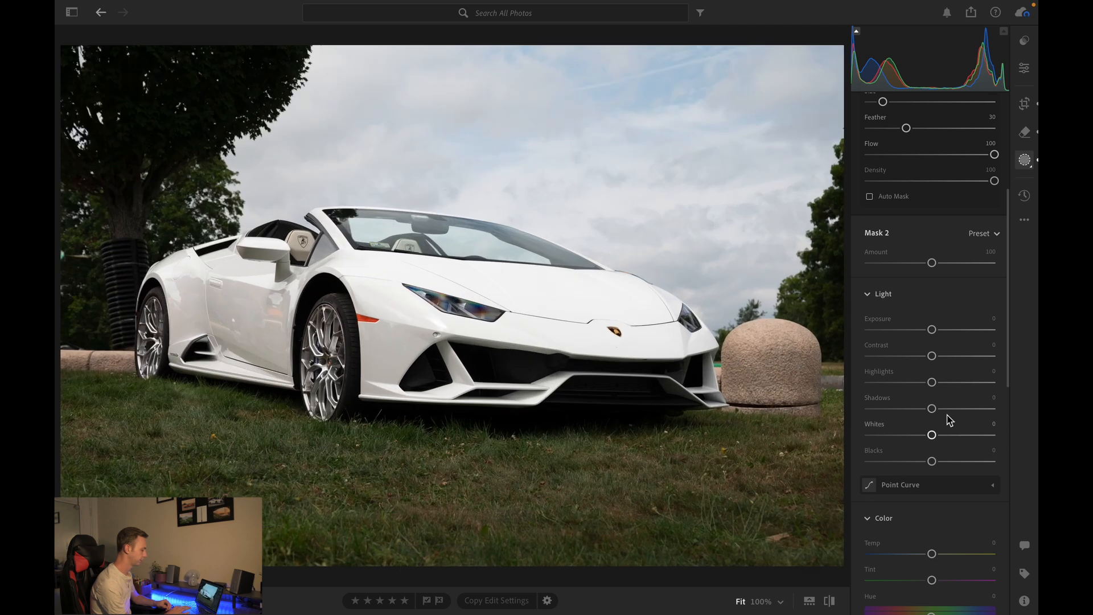
drag(933, 408, 956, 408)
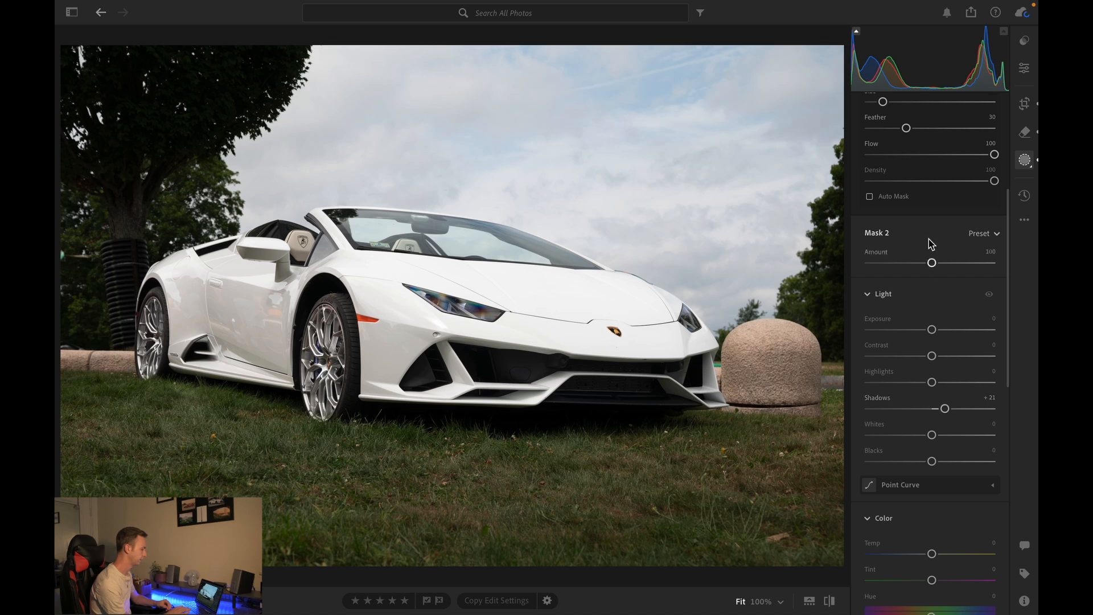
- Subtract another brush stroke over part of the car from the second mask
scroll(940, 268, up, 5)
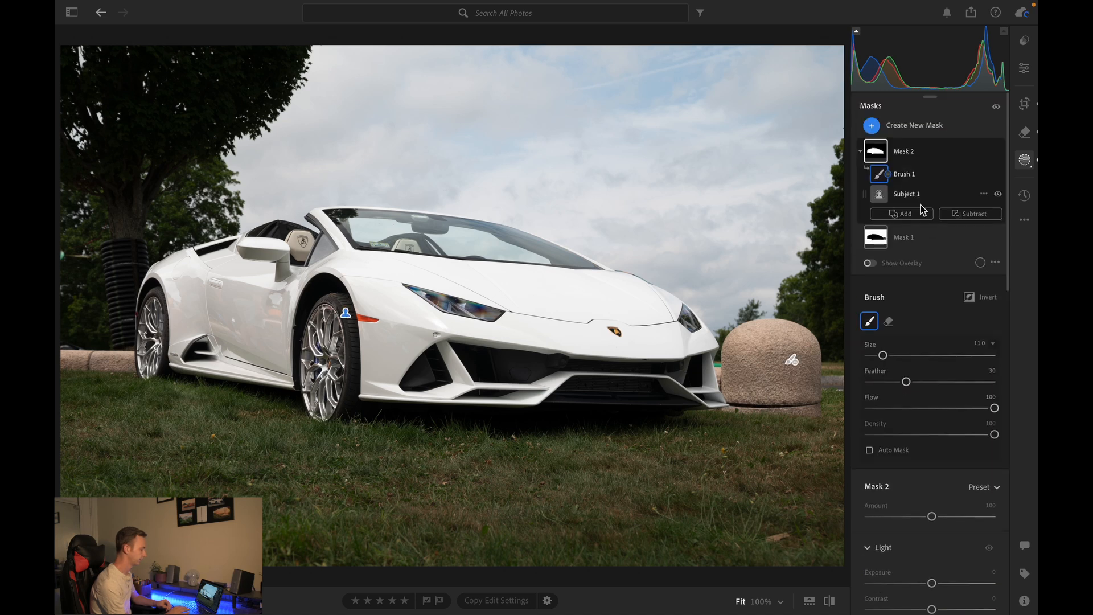
click(965, 213)
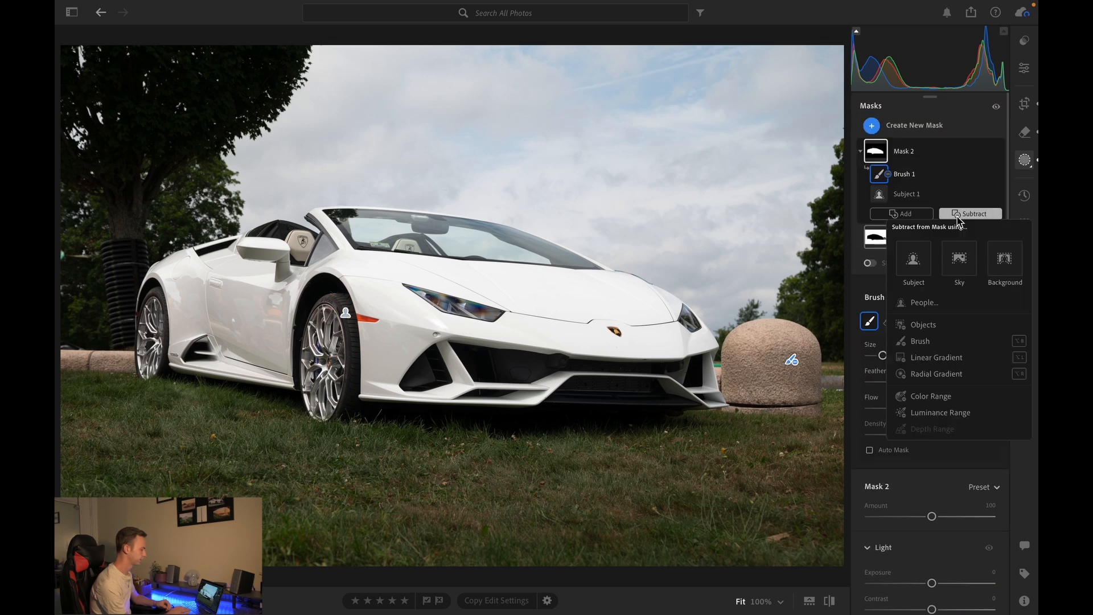
click(915, 341)
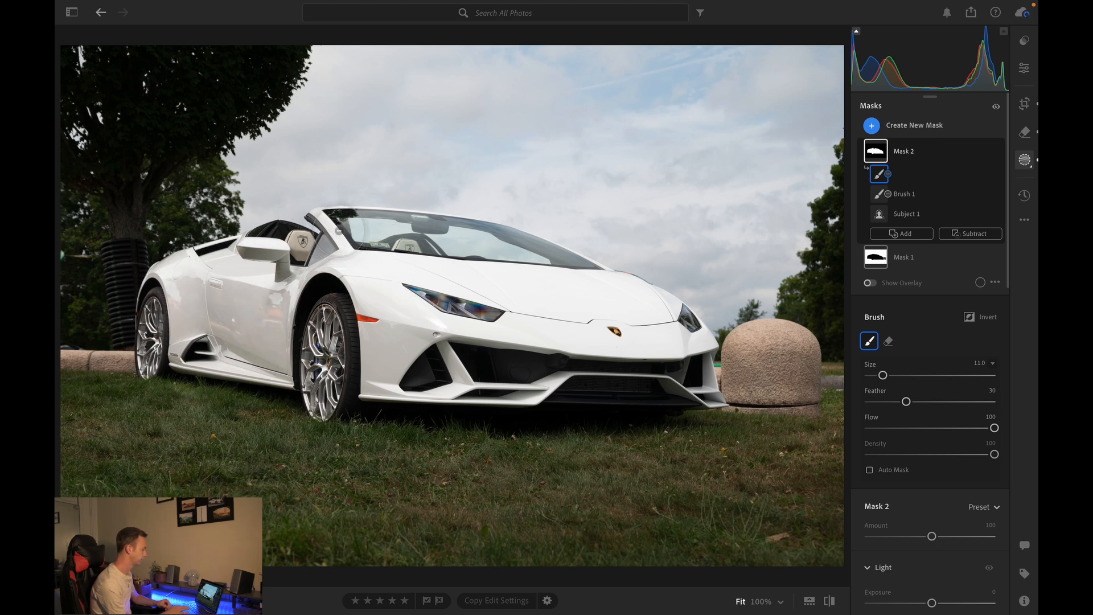
mouse_move(580, 304)
mouse_down()
mouse_move(649, 307)
mouse_move(619, 287)
mouse_move(673, 325)
mouse_move(698, 304)
mouse_move(701, 321)
mouse_move(457, 316)
mouse_up()
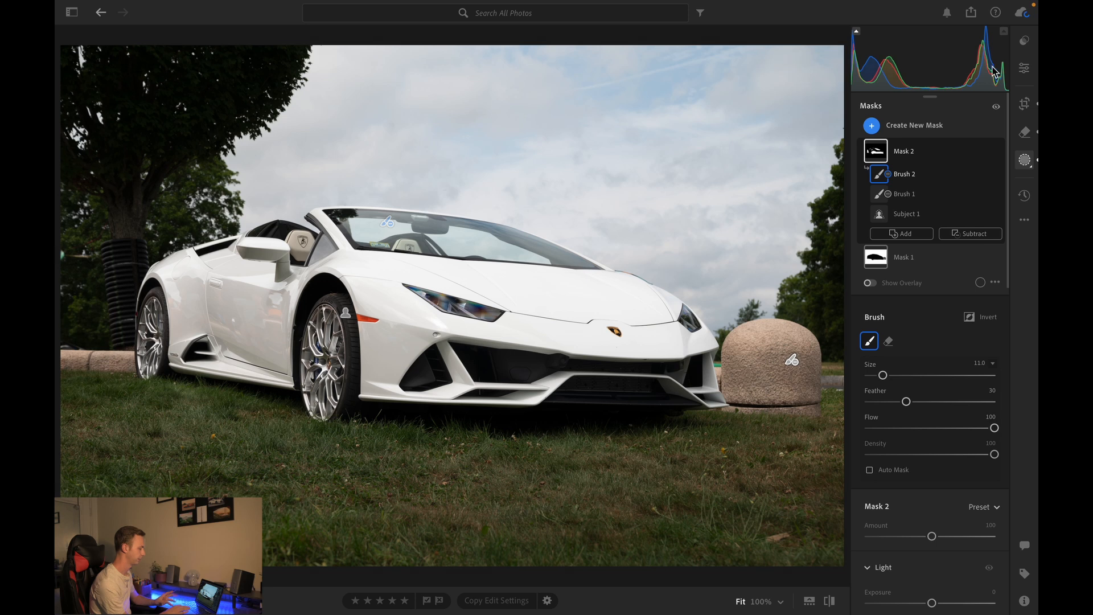
- Lower the green luminance to -45 in the Color Mixer
click(1026, 69)
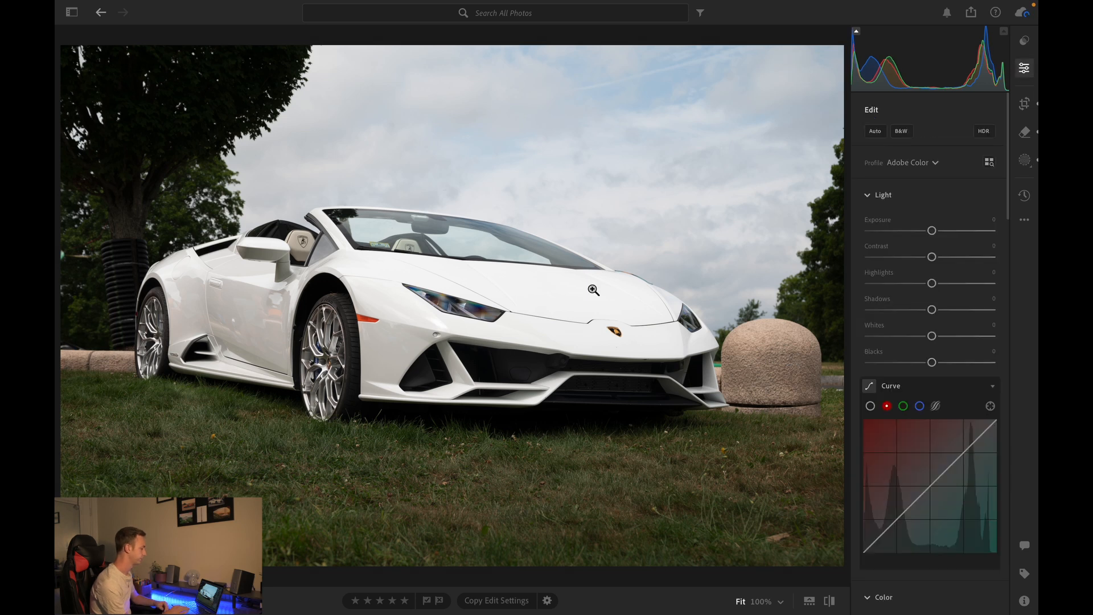
scroll(954, 383, down, 10)
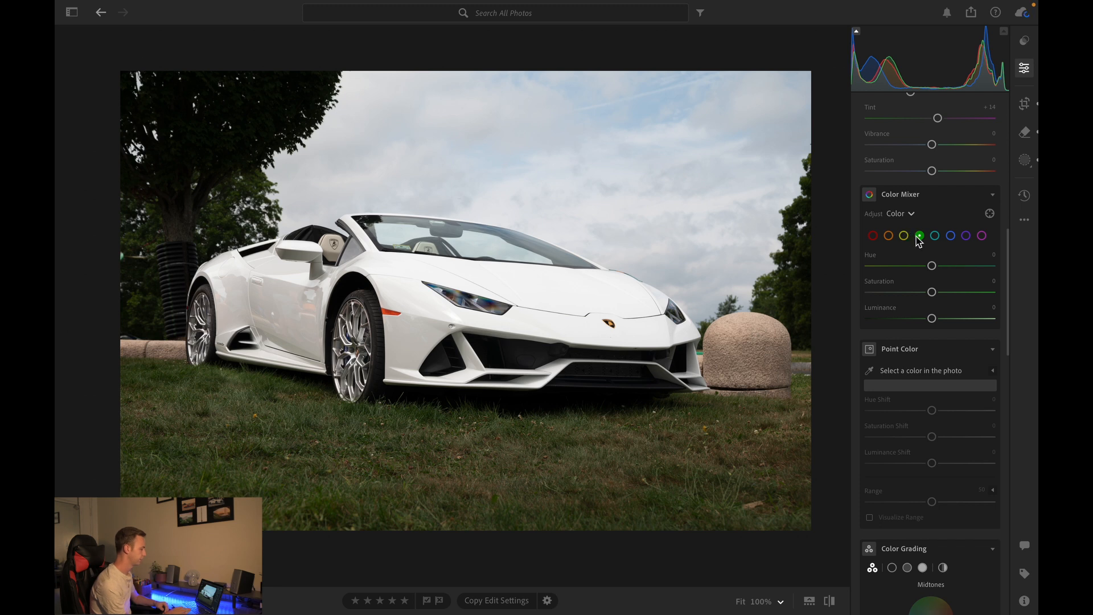
drag(933, 270, 897, 324)
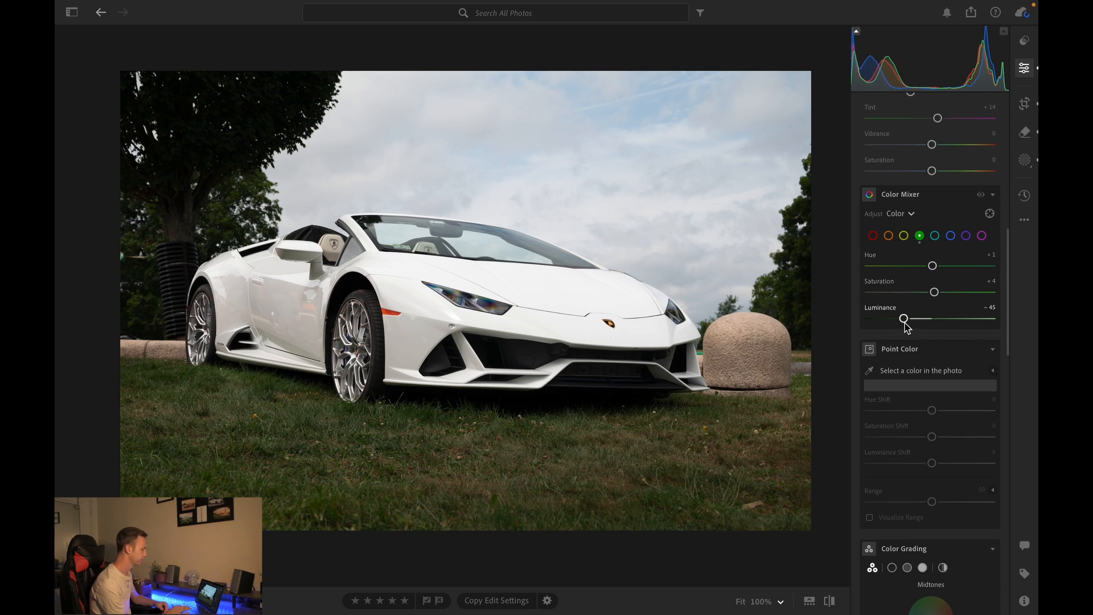
- Shift the yellow hue to +25 and lower the orange saturation to -71 in the Color Mixer
click(905, 236)
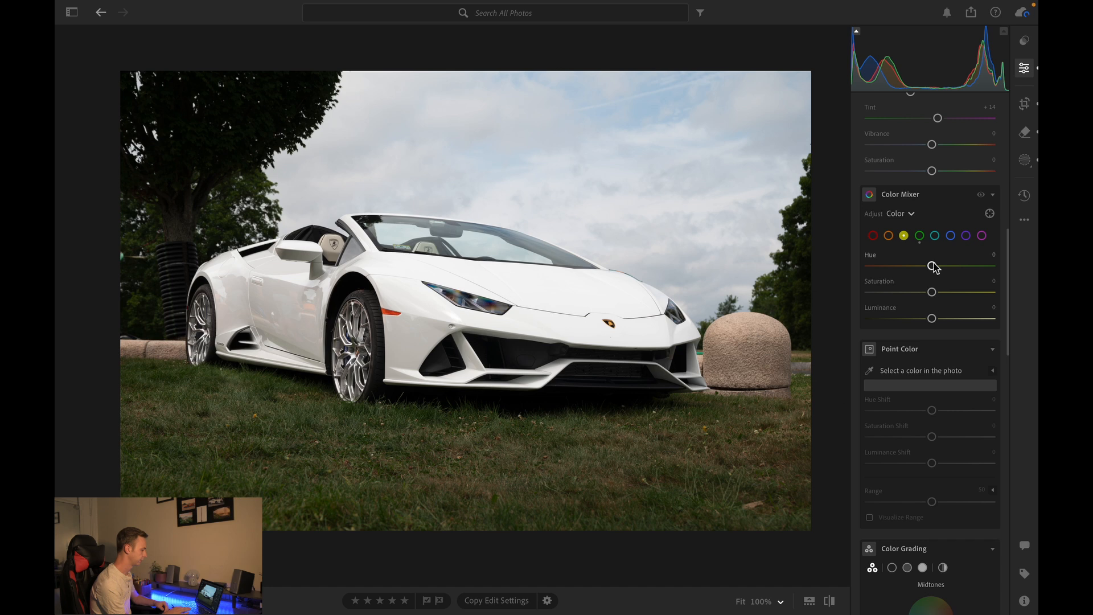
mouse_move(943, 269)
mouse_down()
mouse_move(972, 267)
mouse_move(947, 269)
mouse_up()
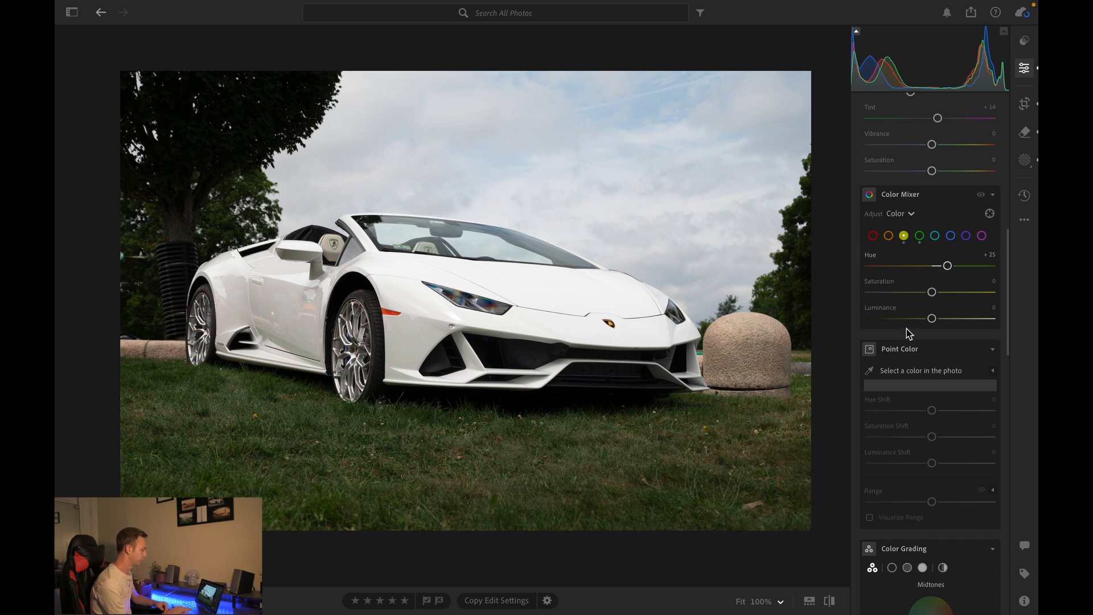
click(889, 236)
drag(934, 270, 878, 292)
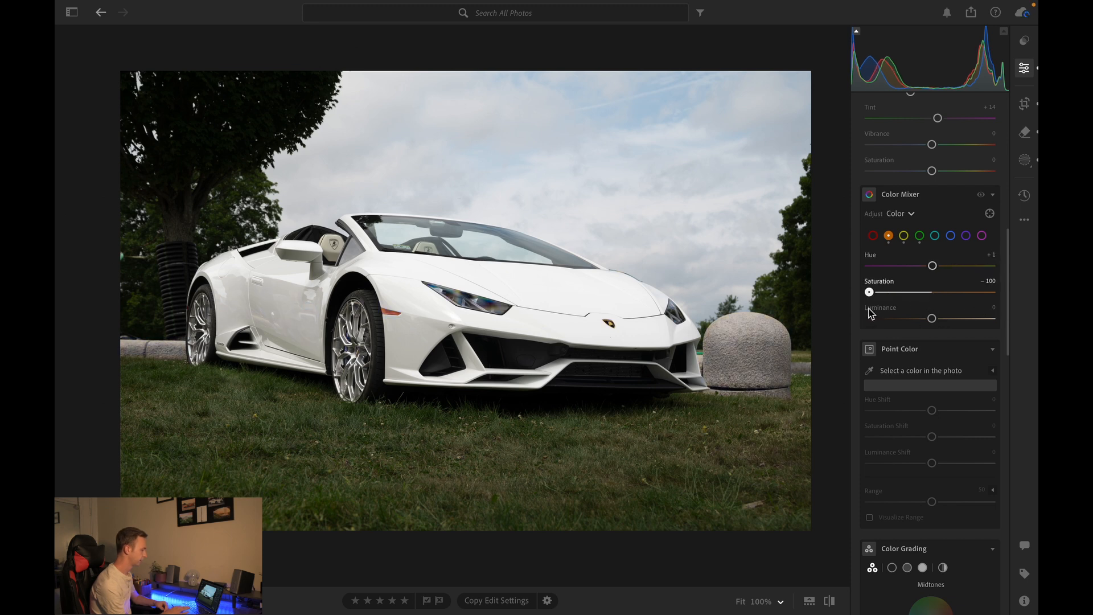
- Create an Objects mask around the orange side marker near the front wheel and raise its saturation to +30
click(426, 289)
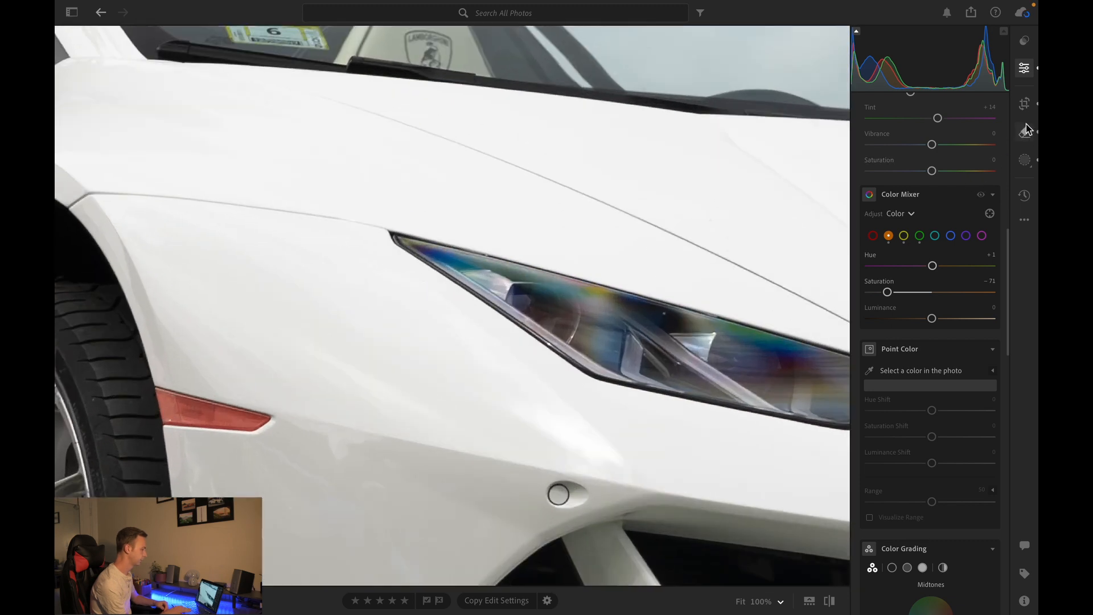
click(1026, 159)
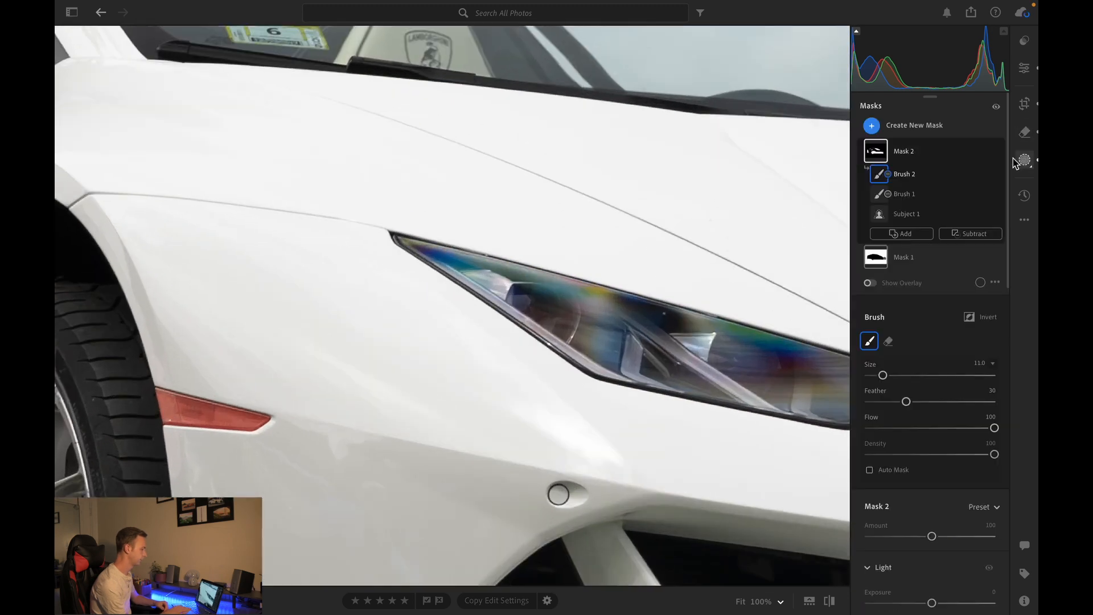
click(874, 127)
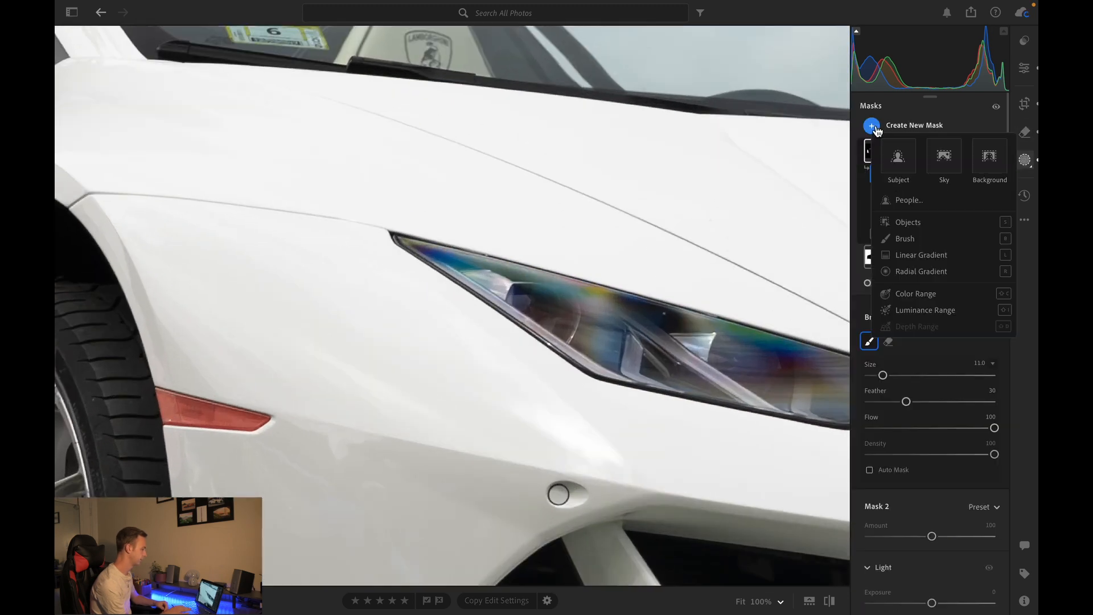
click(905, 222)
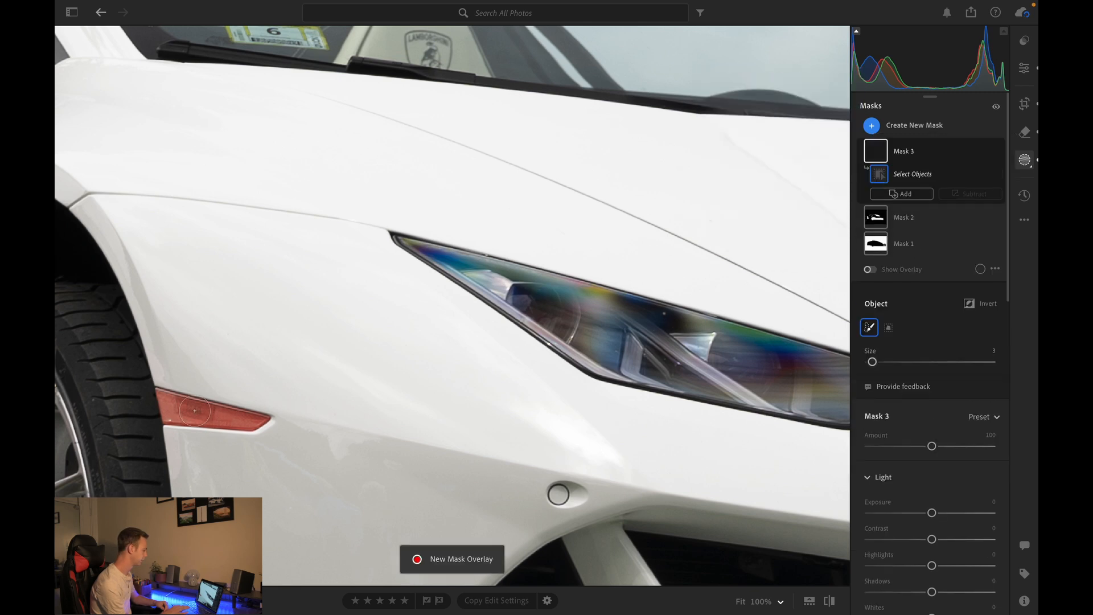
drag(162, 401, 252, 425)
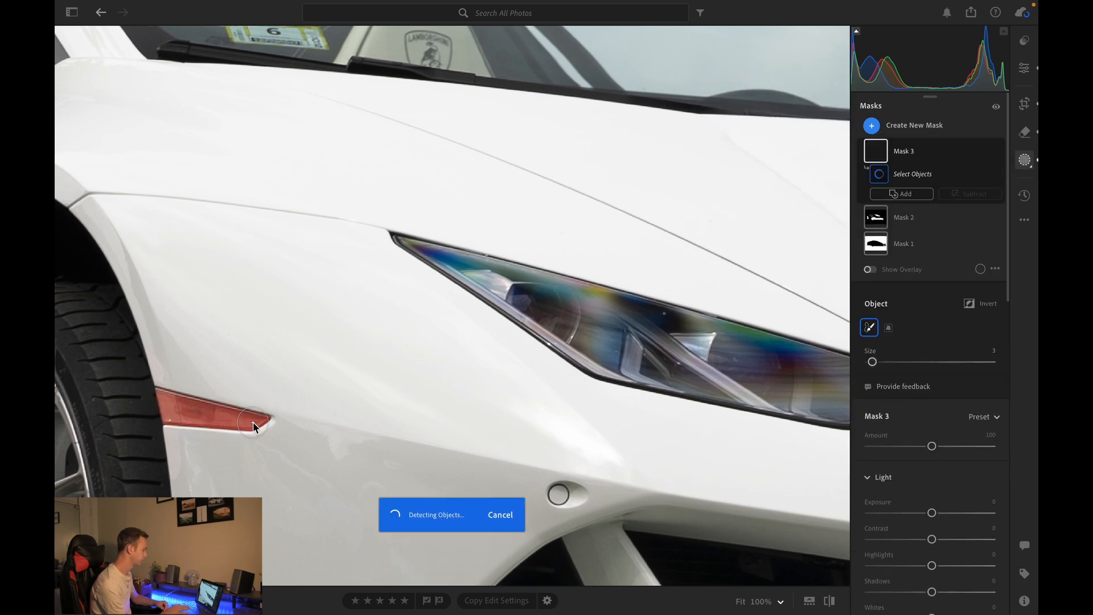
scroll(891, 458, down, 10)
drag(931, 354, 963, 353)
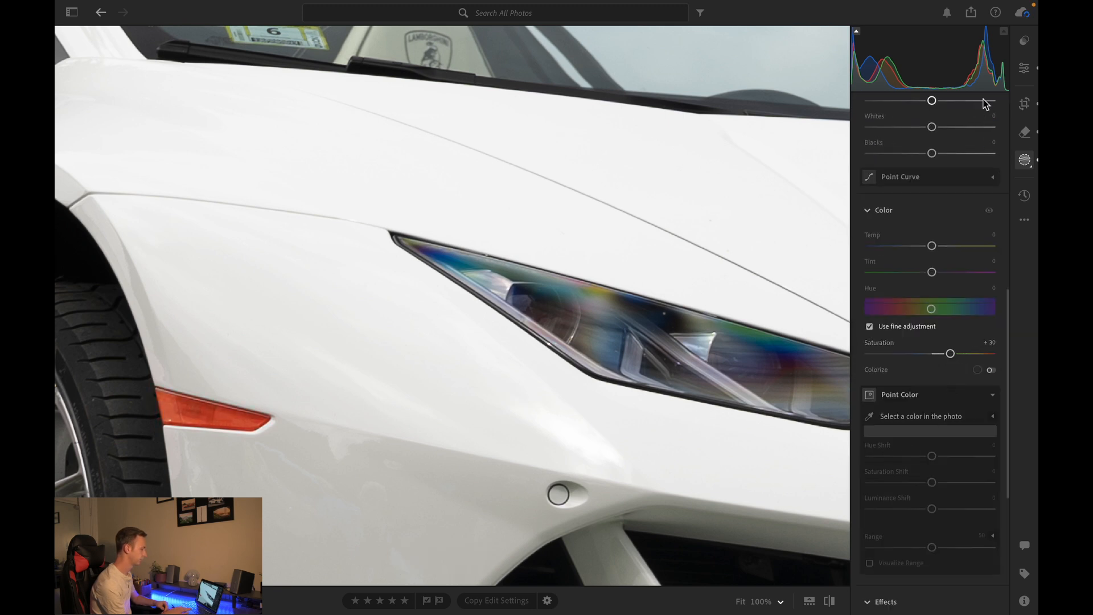
- Lower the aqua saturation to -100 in the Color Mixer
click(1024, 68)
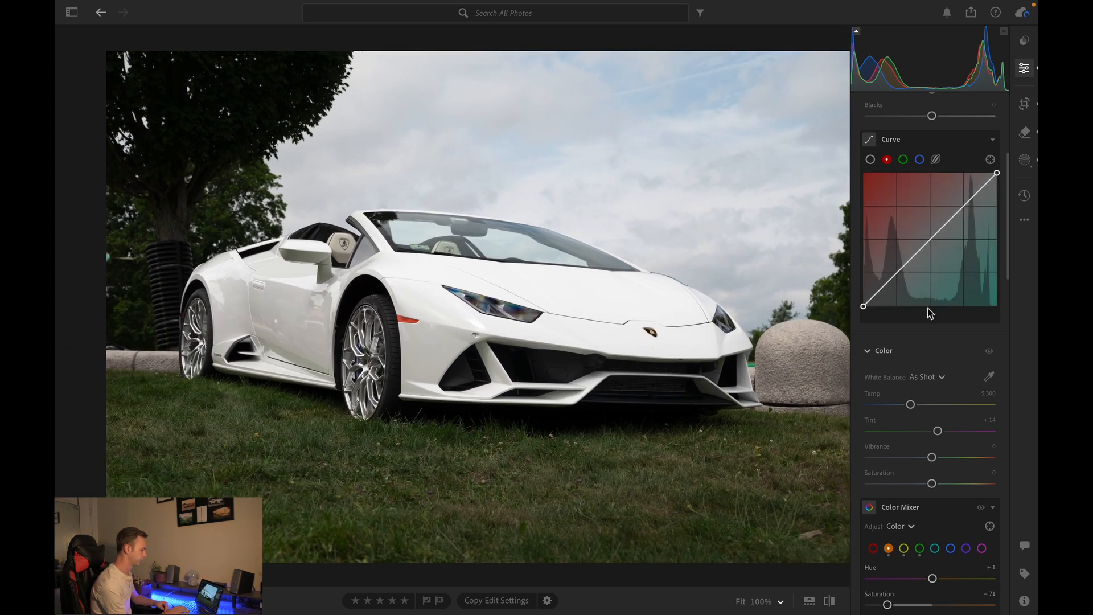
scroll(932, 315, down, 3)
click(934, 357)
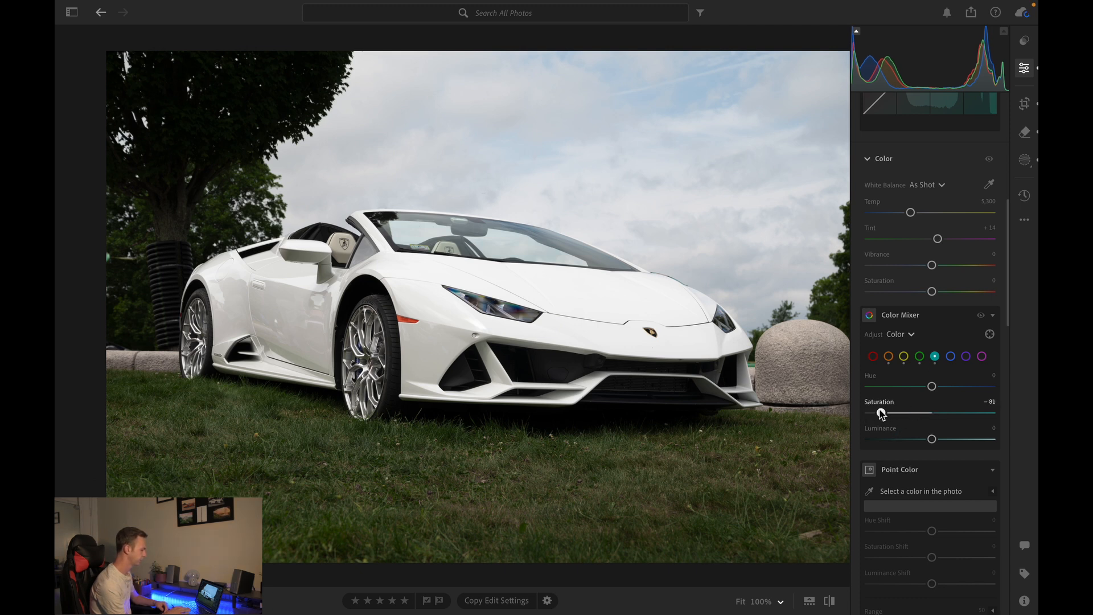
click(582, 408)
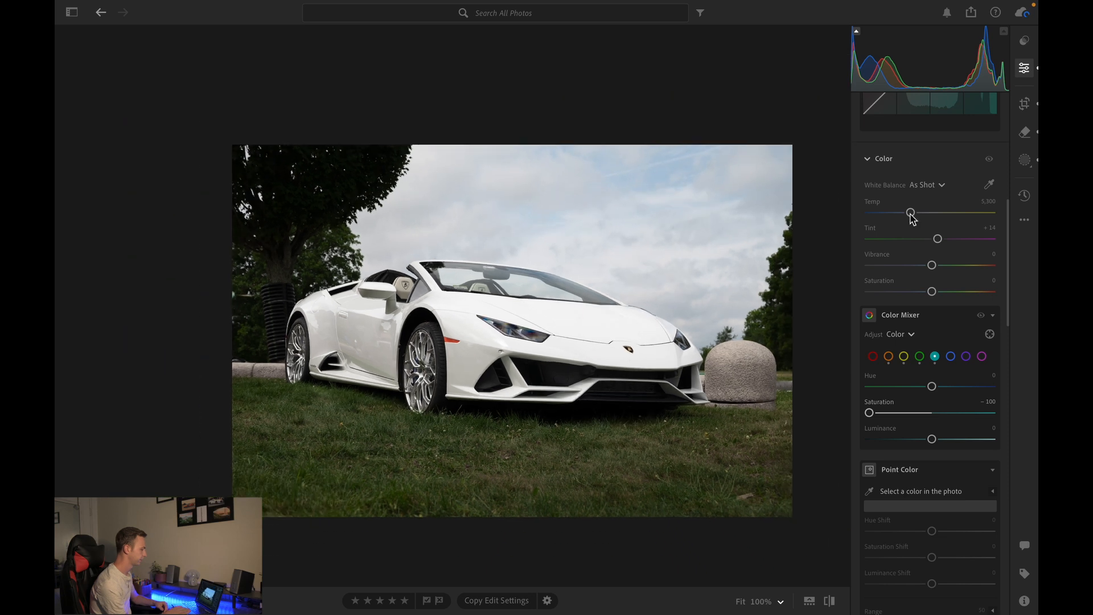
- Create a Sky mask and raise its clarity to +32 and dehaze to +8
click(1024, 162)
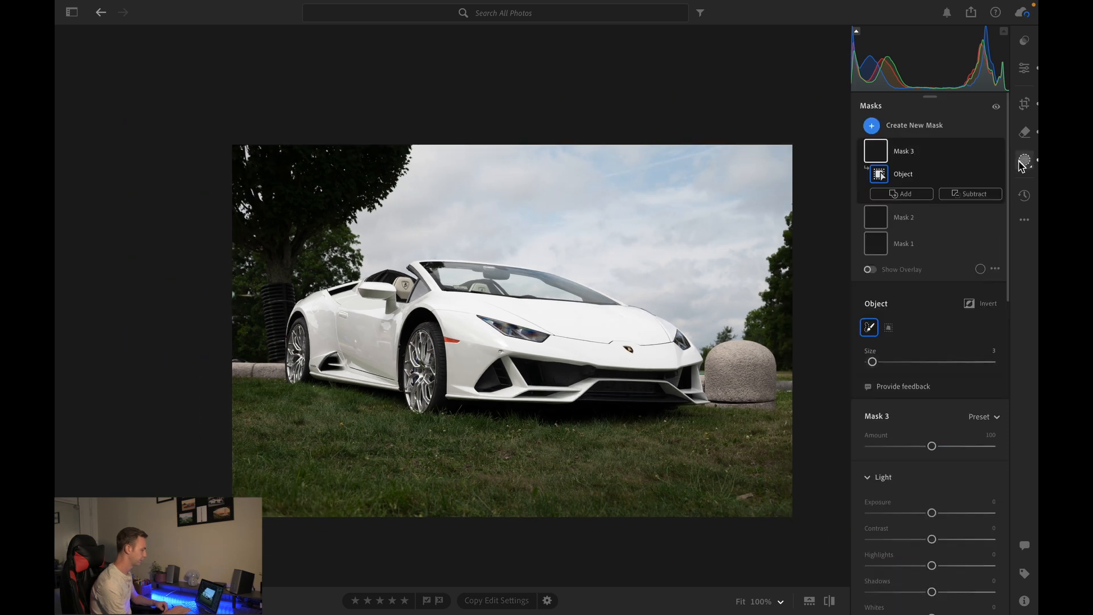
click(871, 125)
click(942, 162)
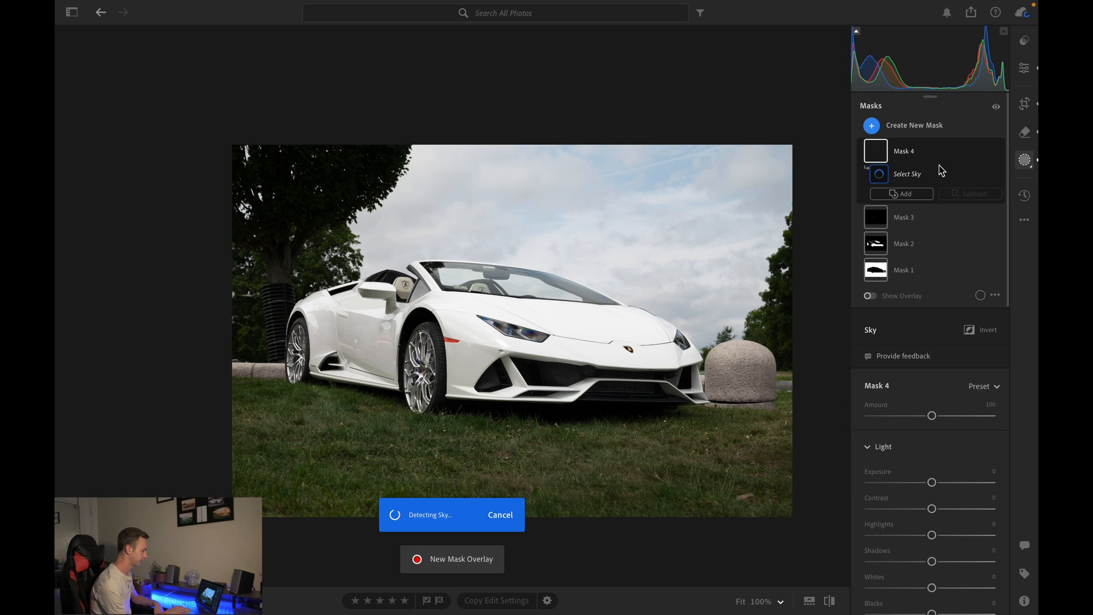
scroll(923, 422, down, 3)
scroll(911, 422, down, 9)
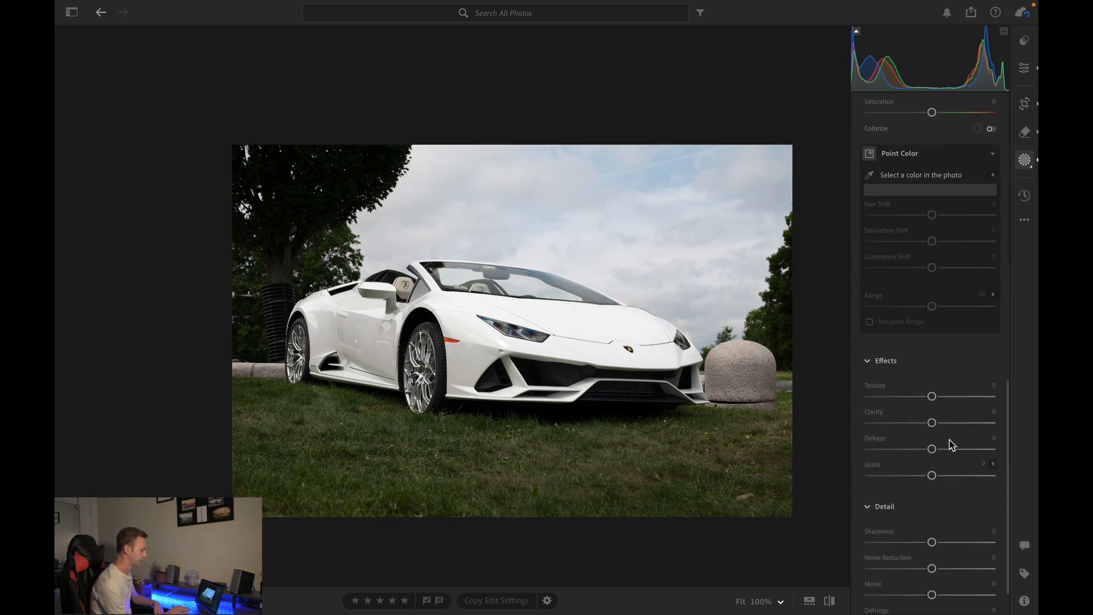
drag(947, 447, 946, 423)
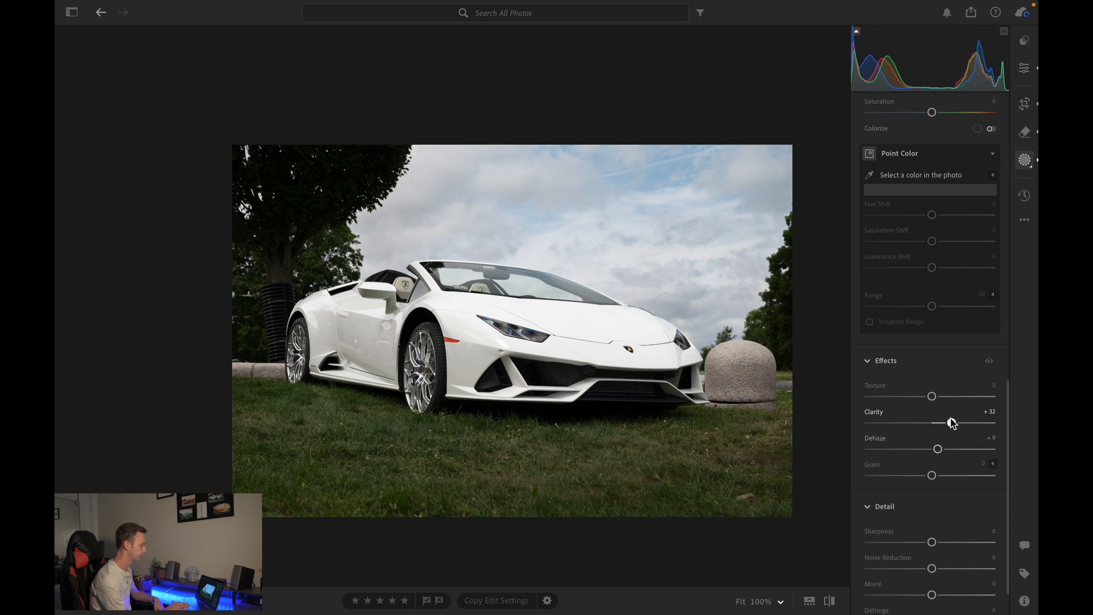
- Apply the Temptation preset from the Presets V2 group
scroll(953, 421, up, 5)
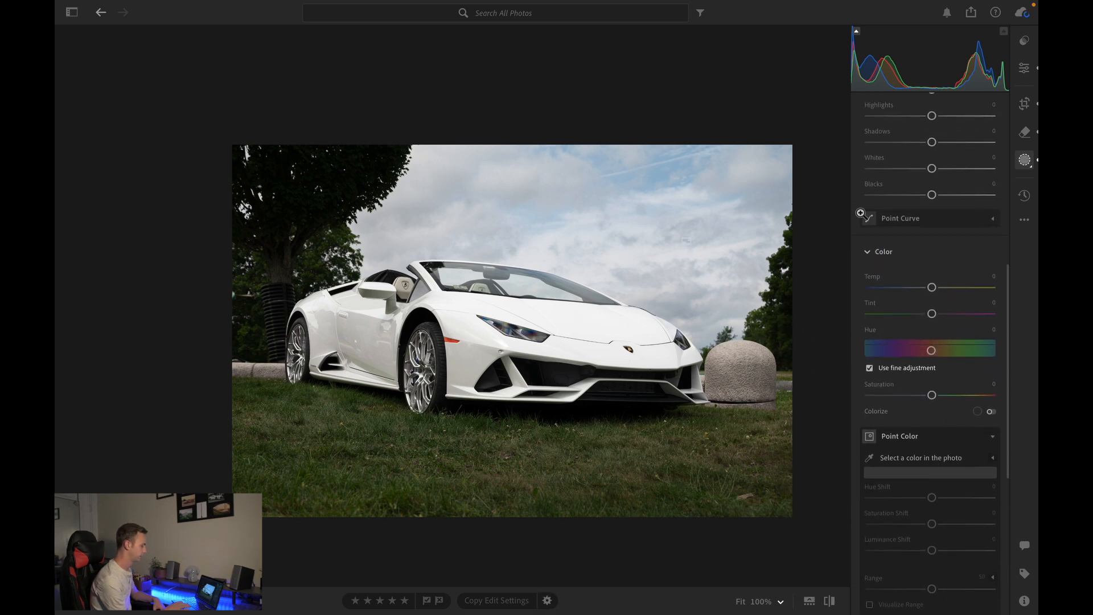
click(1024, 104)
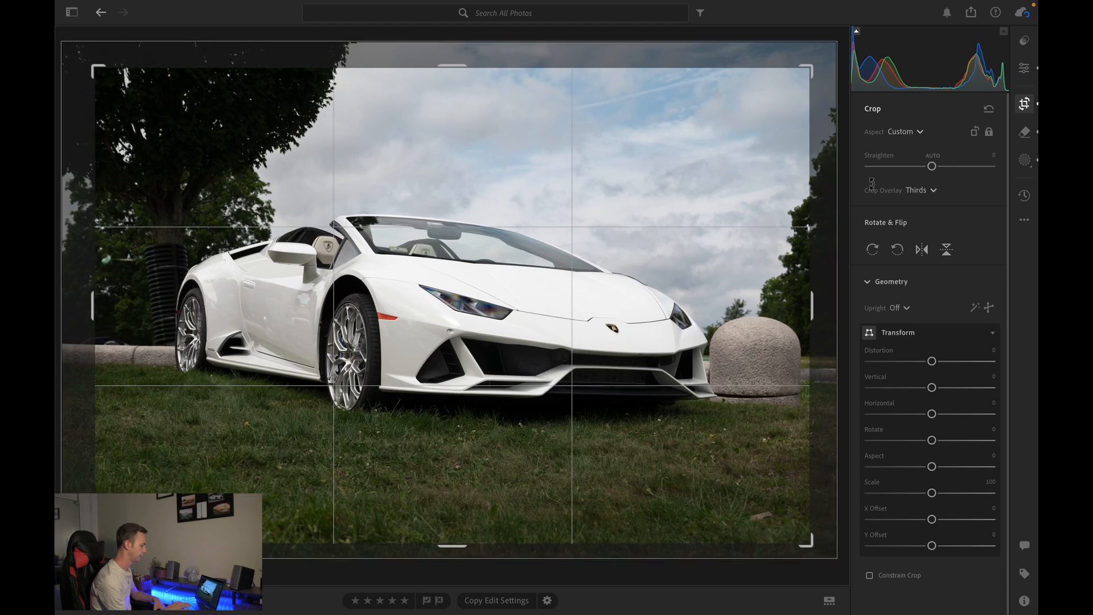
click(1026, 76)
click(1025, 39)
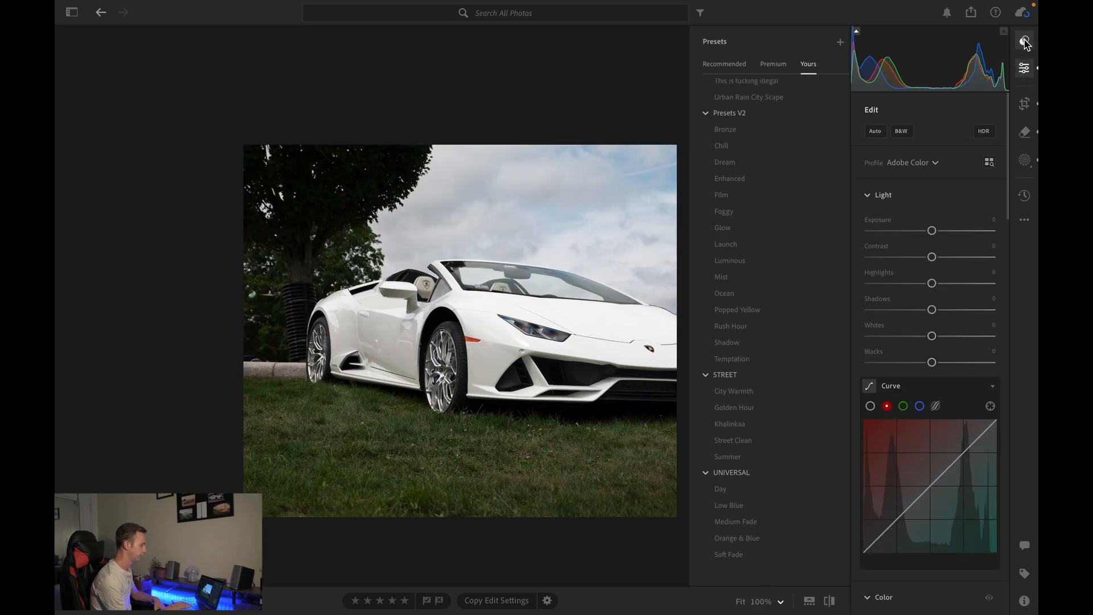
click(739, 602)
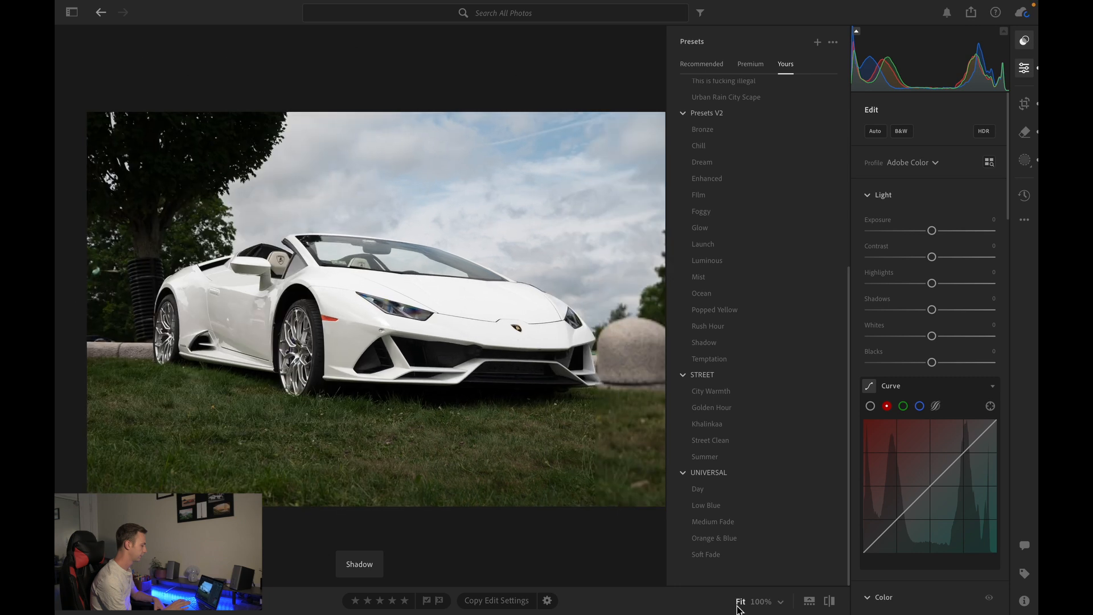
click(768, 360)
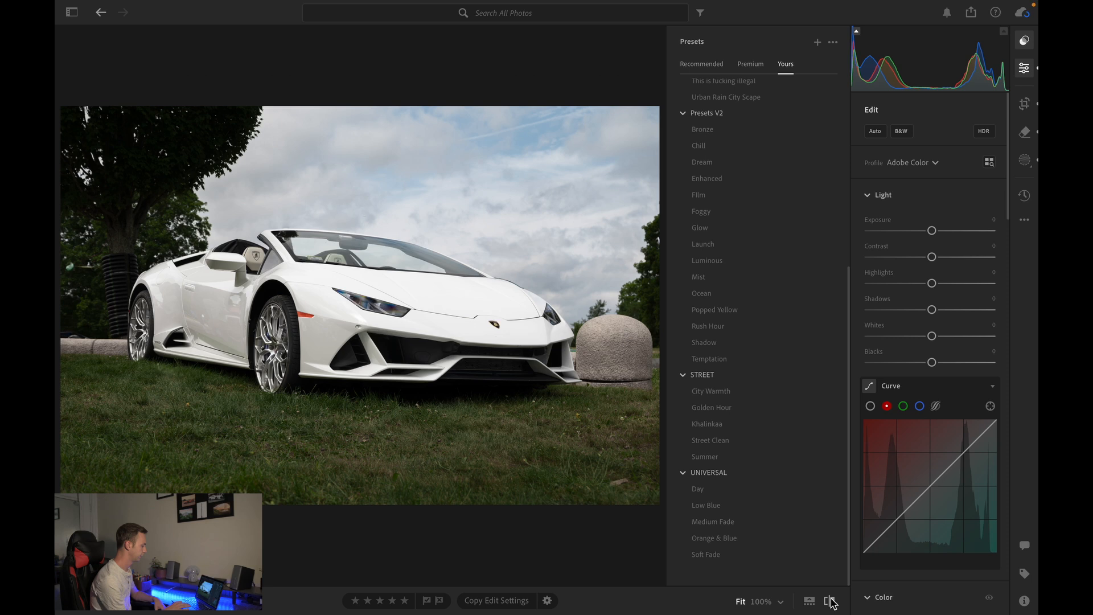
- Toggle between the original and edited versions of the photo to compare them
click(830, 601)
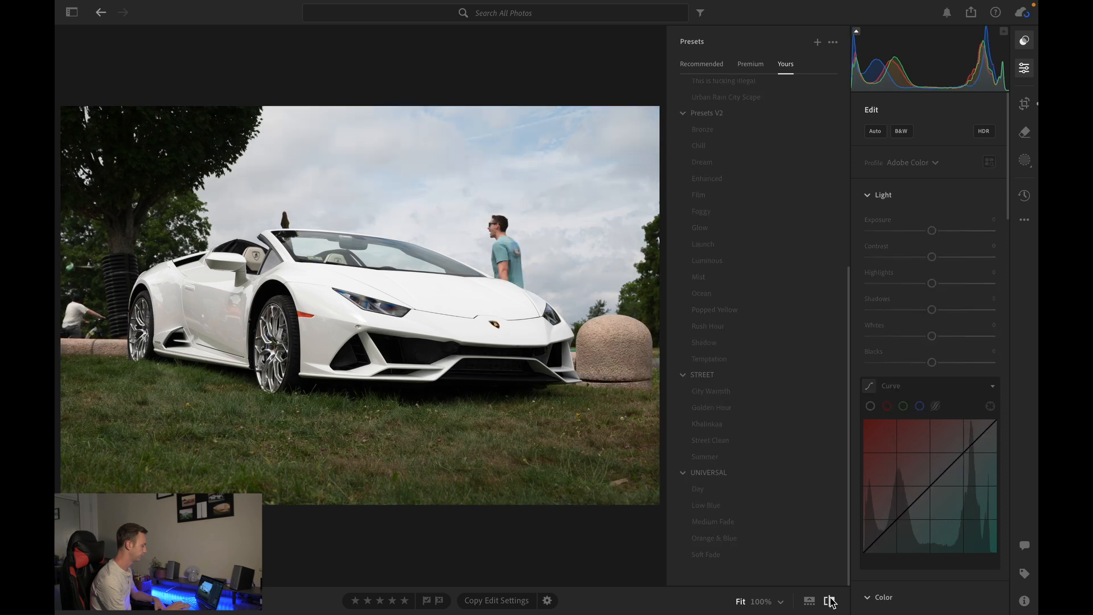
click(830, 601)
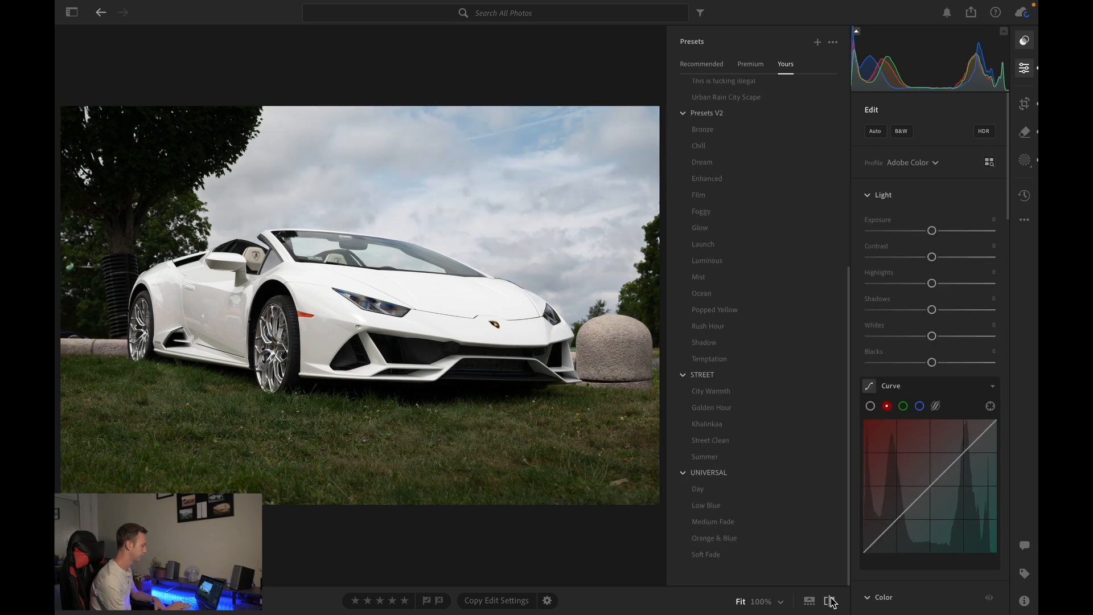
click(830, 601)
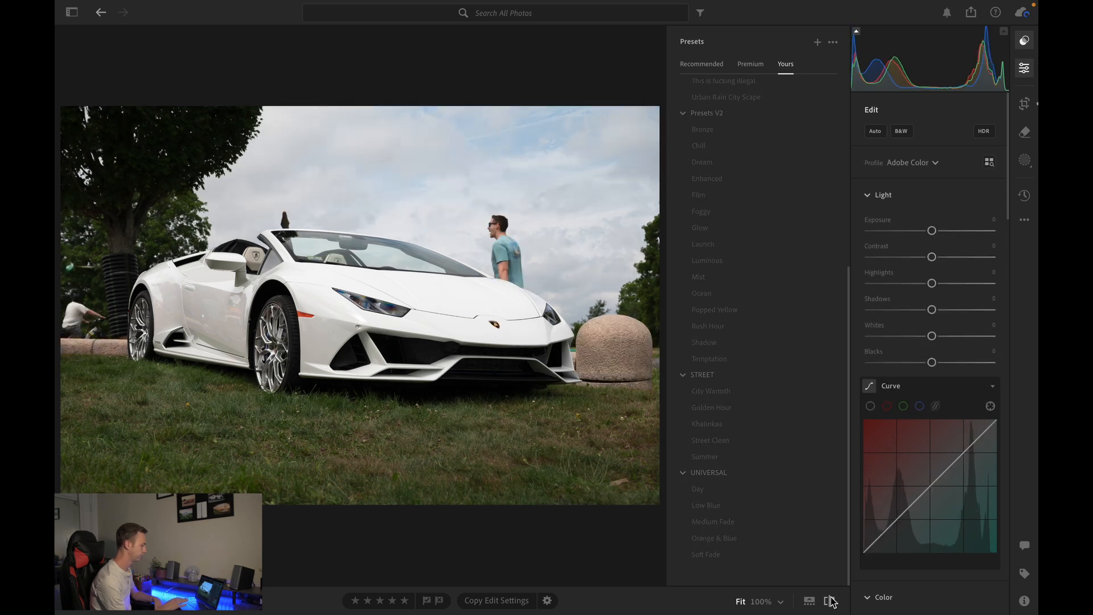
click(830, 601)
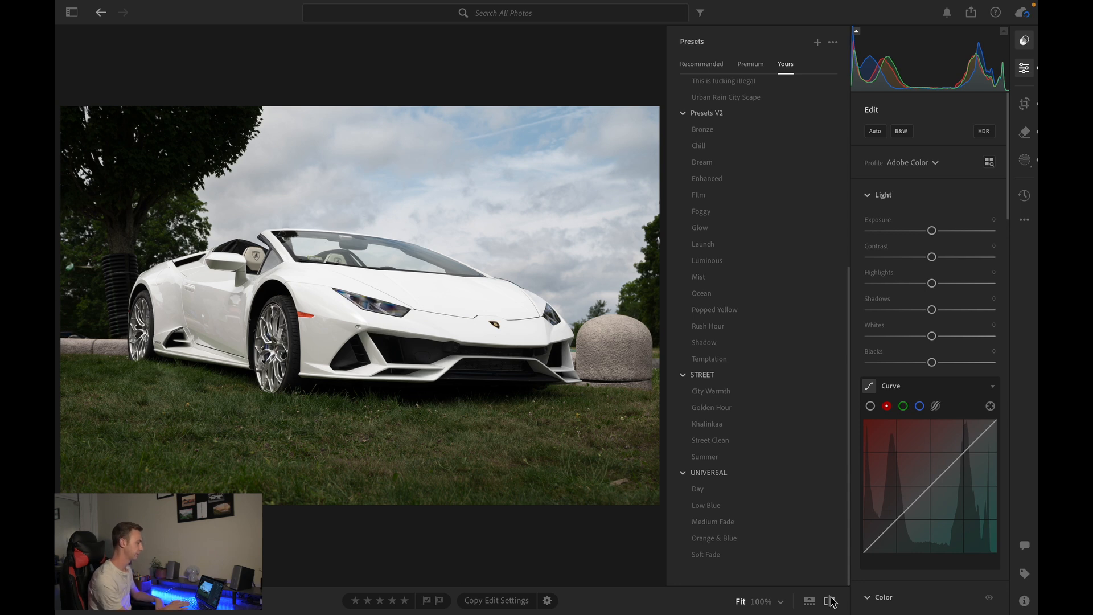
- Try several presets and apply the Ocean preset from Presets V2
click(706, 505)
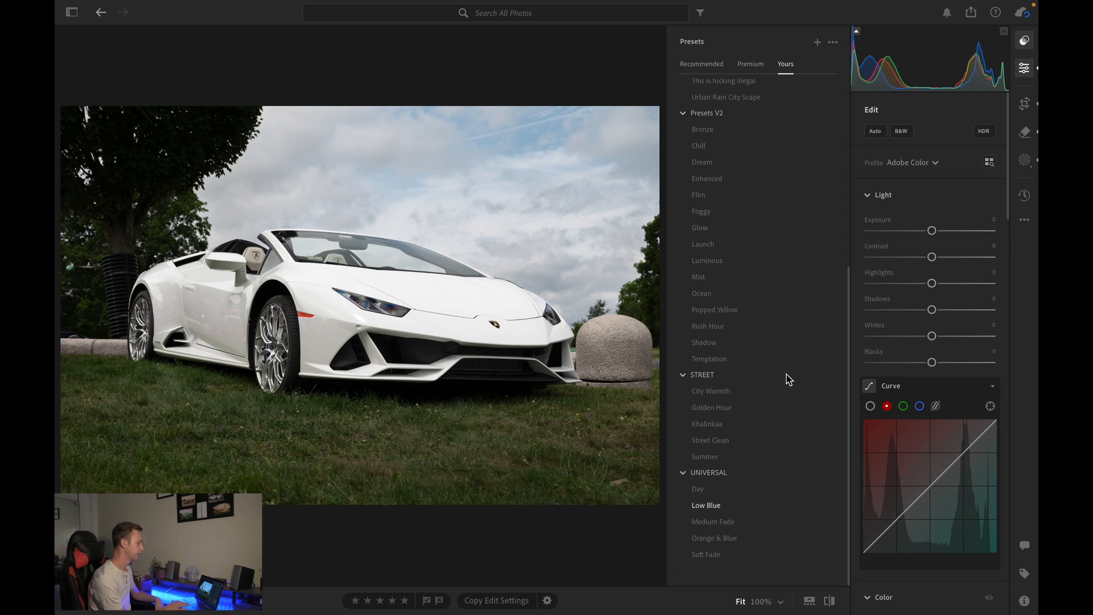
click(725, 359)
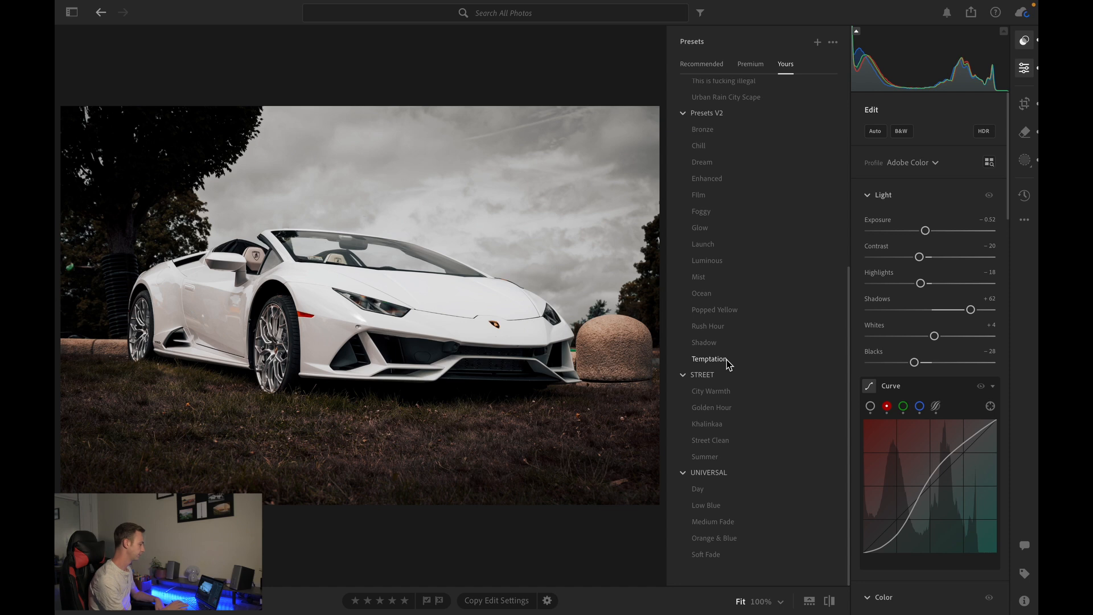
click(723, 342)
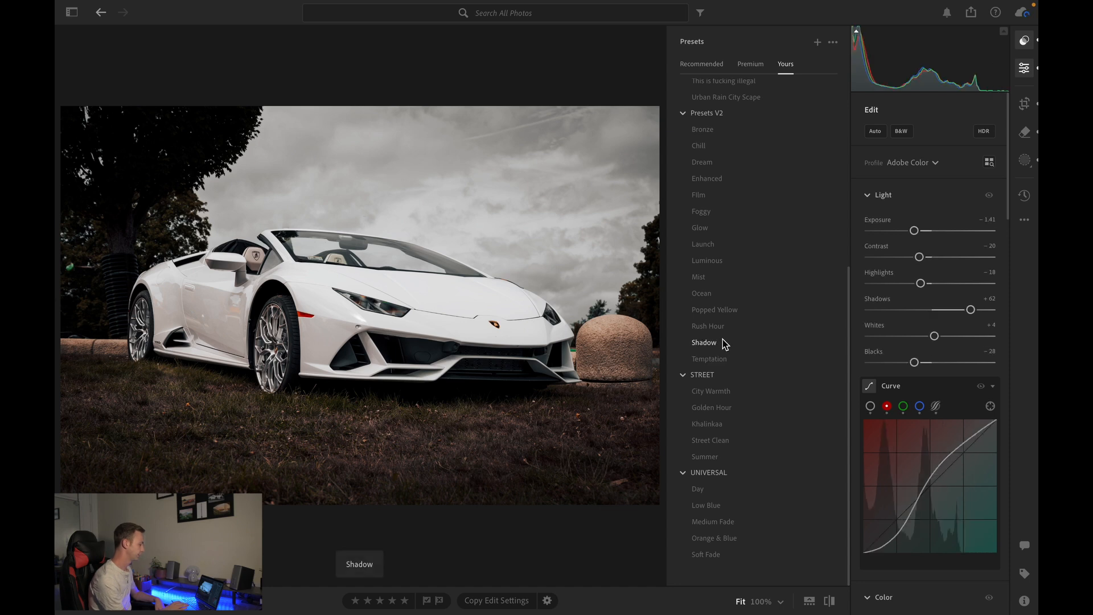
click(713, 275)
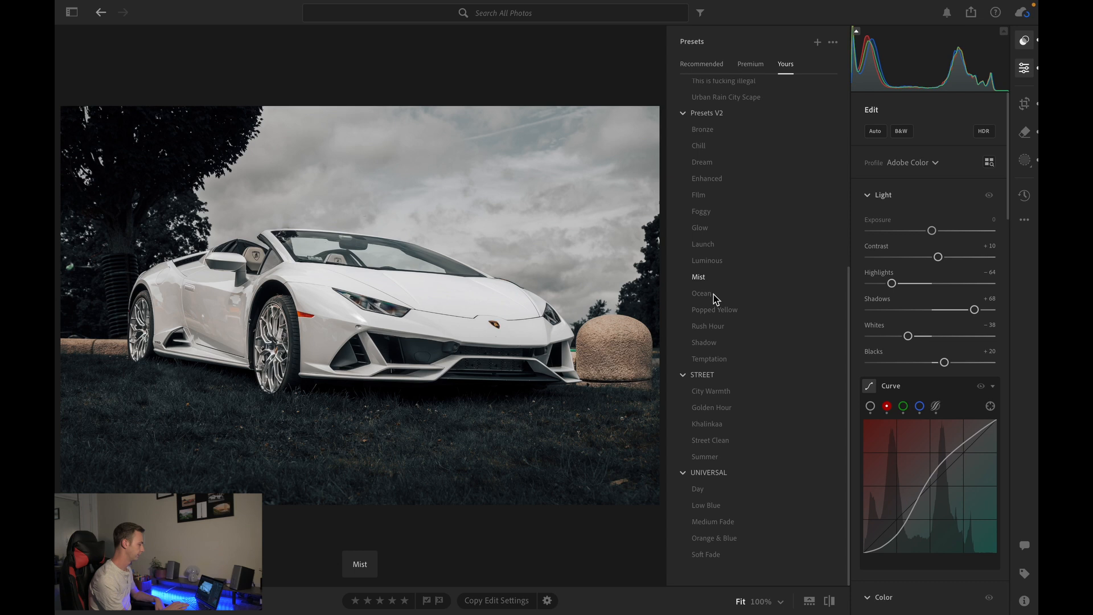
click(714, 295)
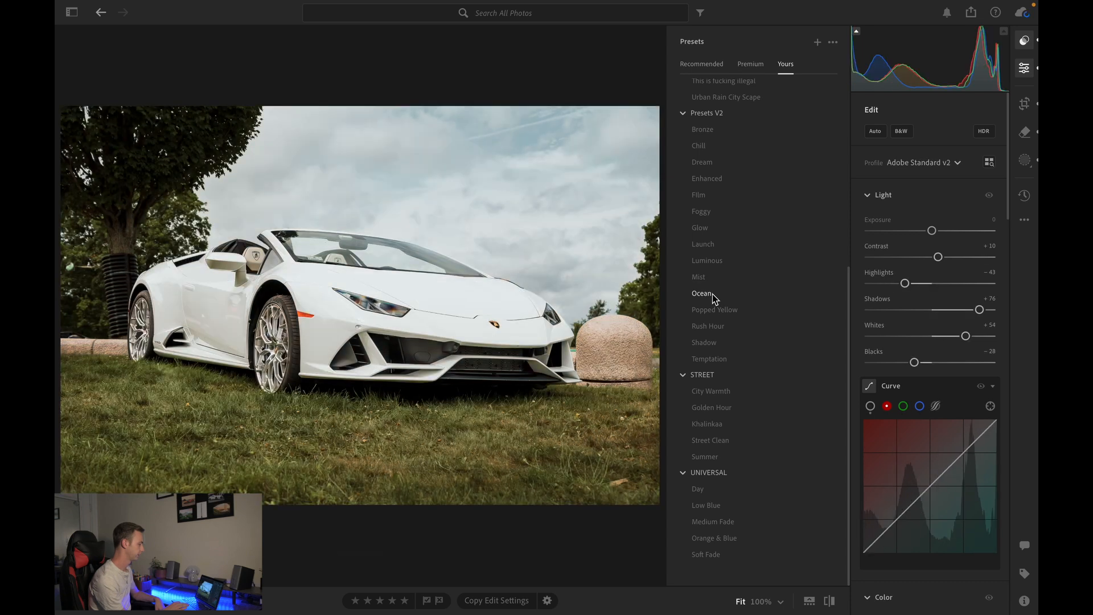
click(709, 297)
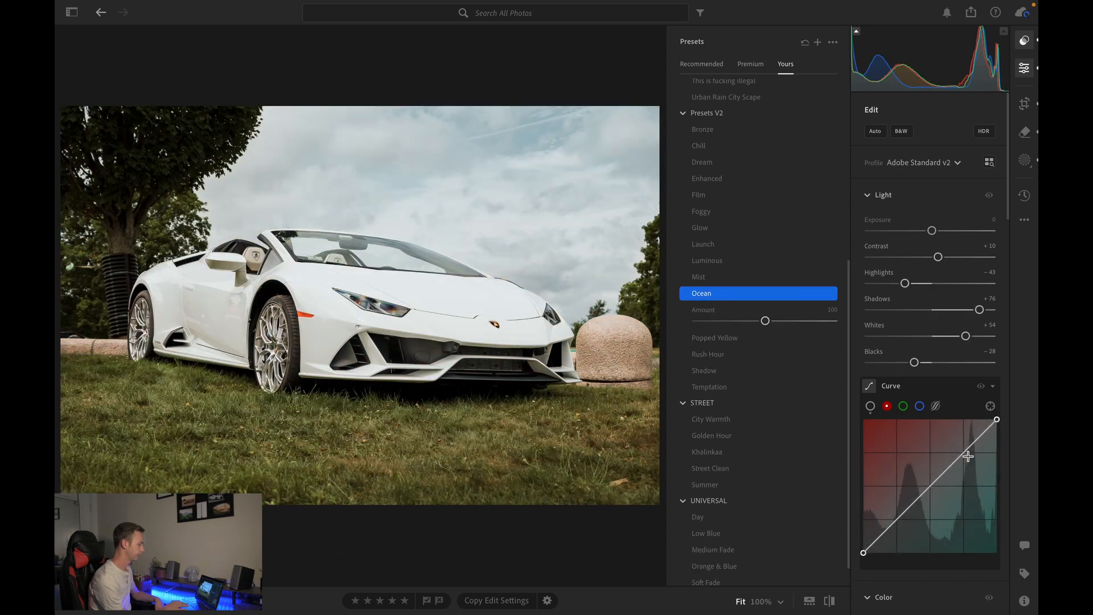
scroll(984, 274, down, 1)
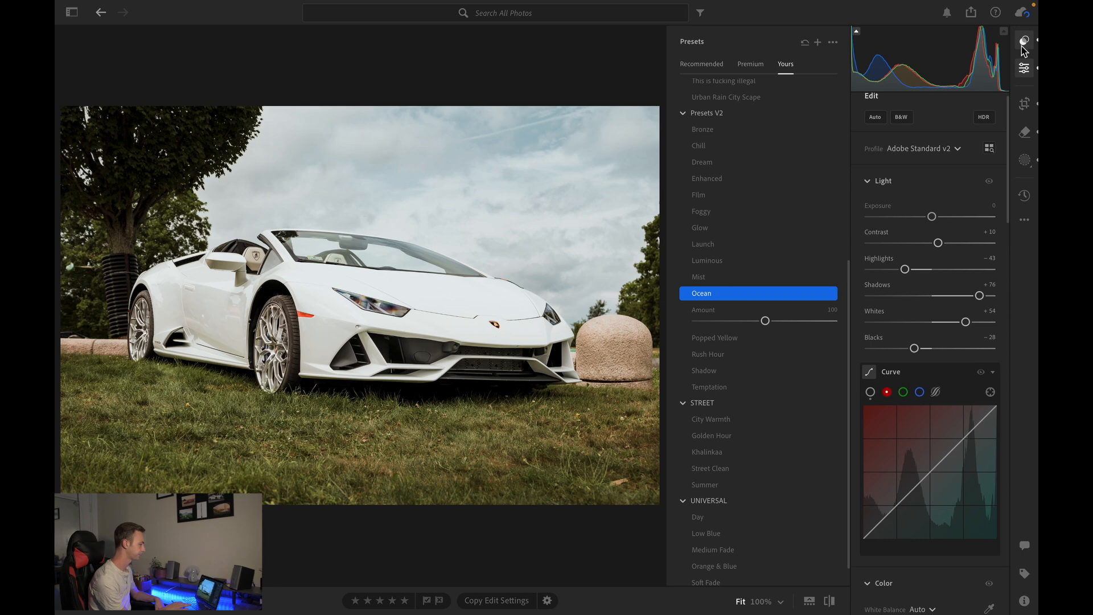
- Lower the photo's exposure to -0.66
click(1023, 48)
scroll(969, 309, down, 2)
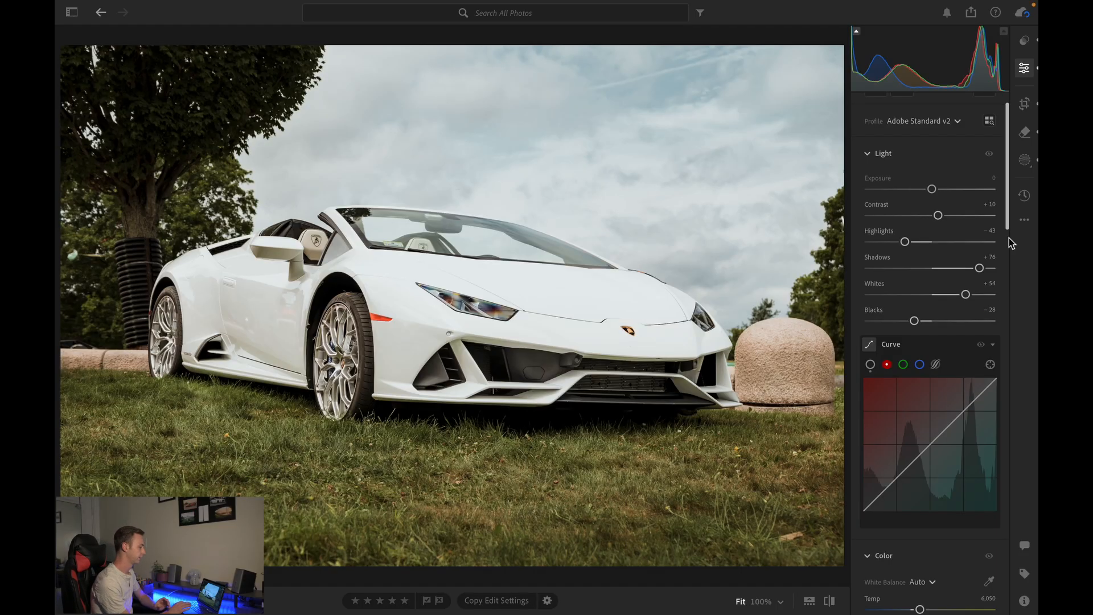
mouse_move(936, 194)
mouse_down()
mouse_move(910, 193)
mouse_move(924, 194)
mouse_up()
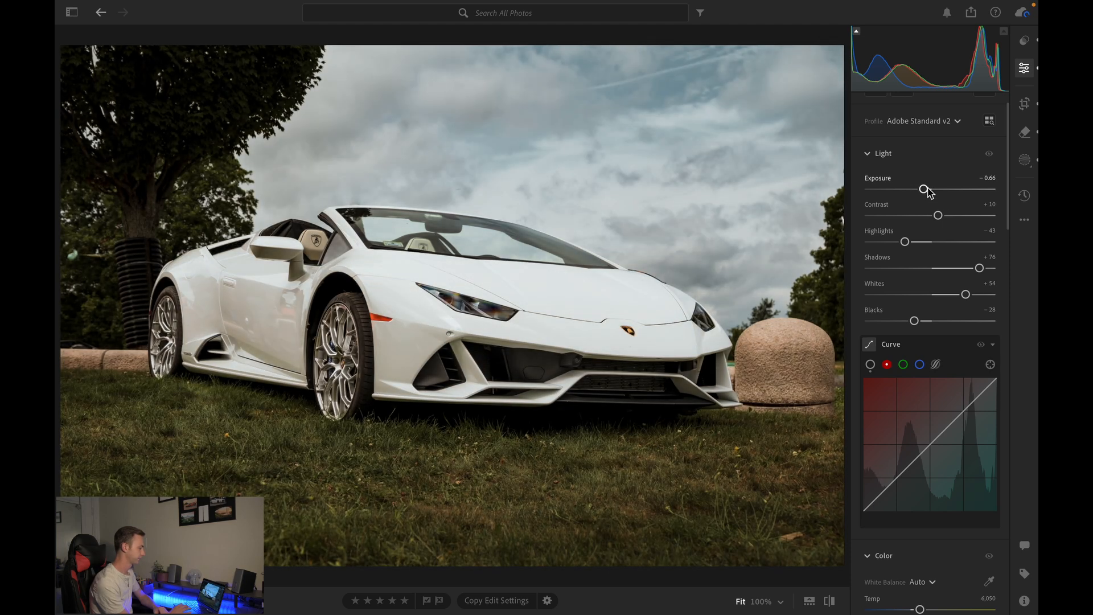
- Set the white balance temperature to 6,042
scroll(930, 193, down, 5)
scroll(935, 204, down, 3)
drag(920, 317, 913, 317)
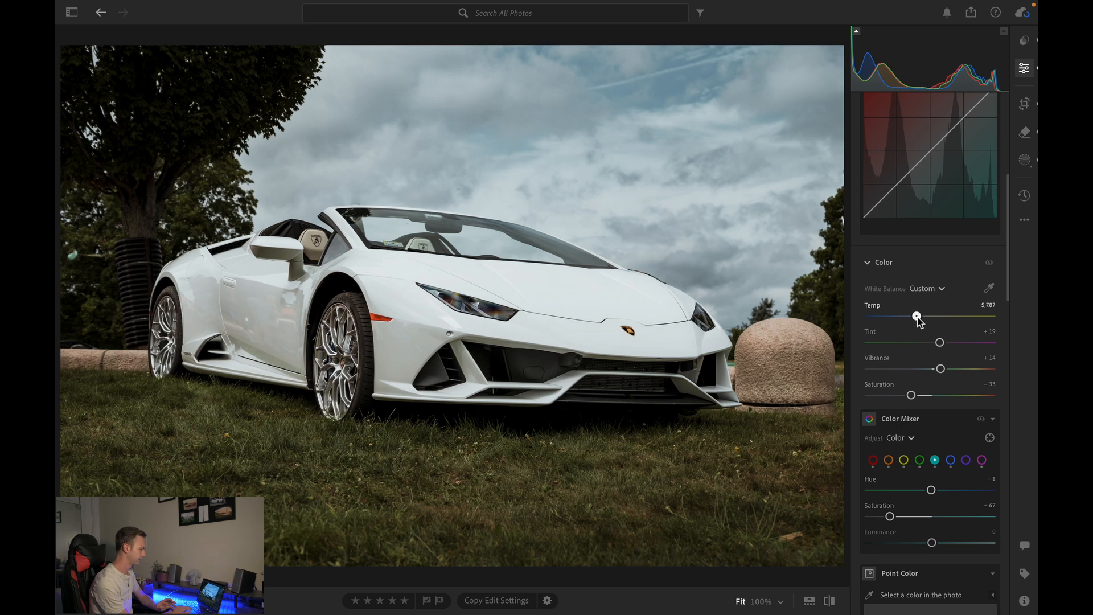
- Reduce the shadows to +69
scroll(934, 322, up, 9)
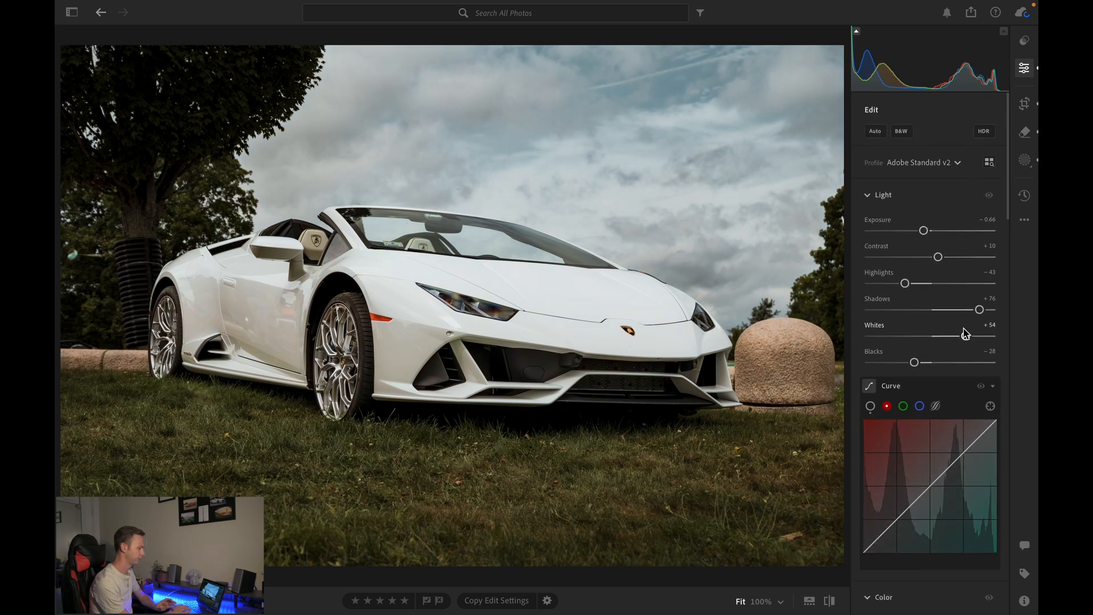
drag(940, 309, 973, 316)
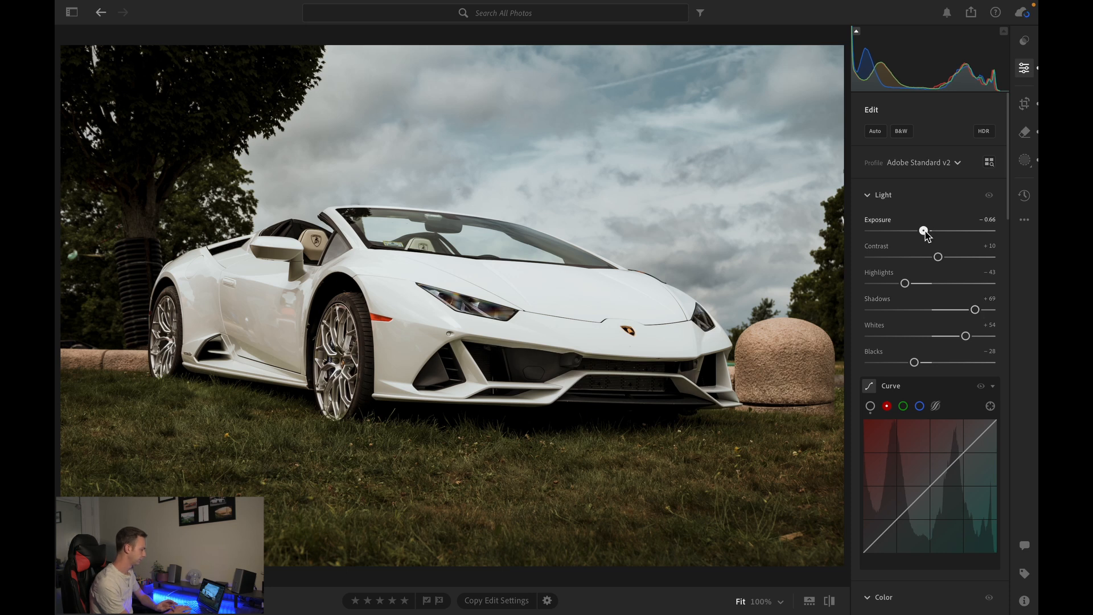
- Toggle the Color Mixer adjustments off and back on to compare the effect
scroll(928, 235, down, 8)
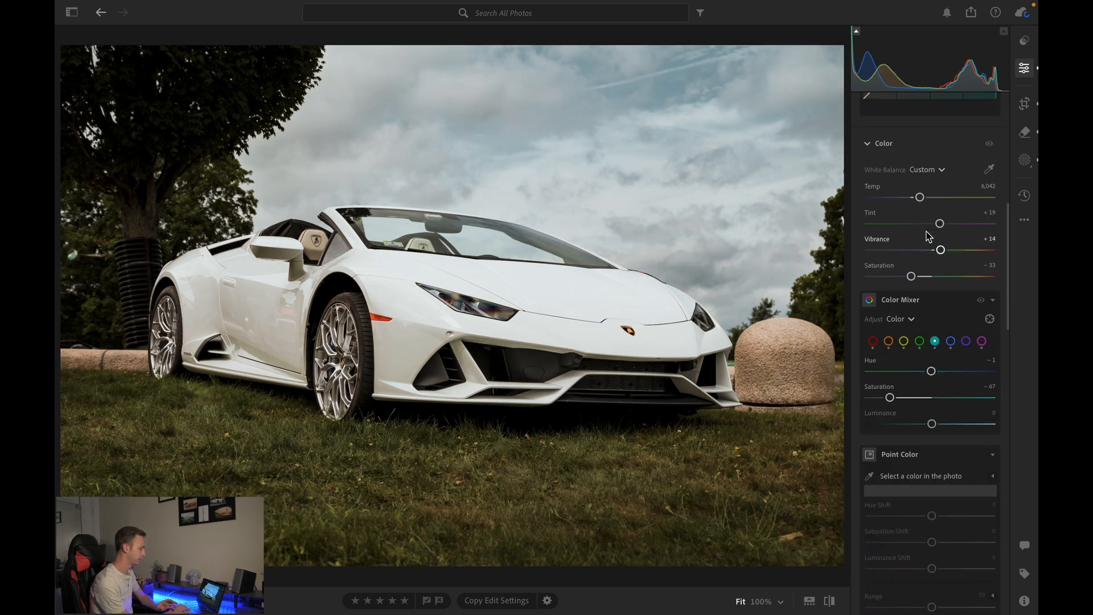
scroll(928, 235, down, 1)
click(981, 291)
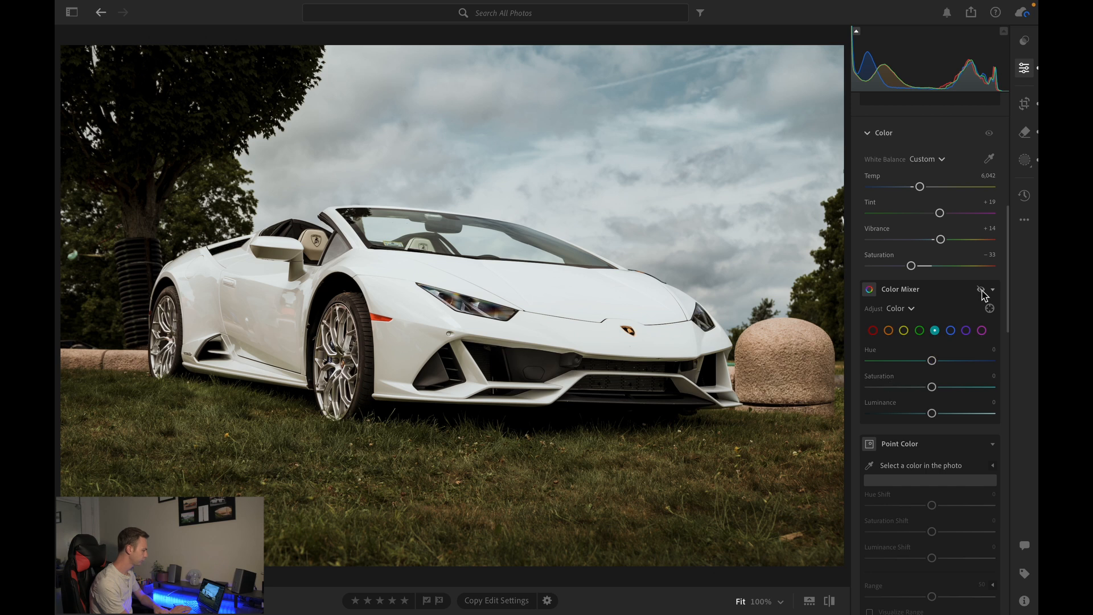
click(981, 290)
- Set the Effects clarity to -12 and dehaze to +13
scroll(964, 352, down, 10)
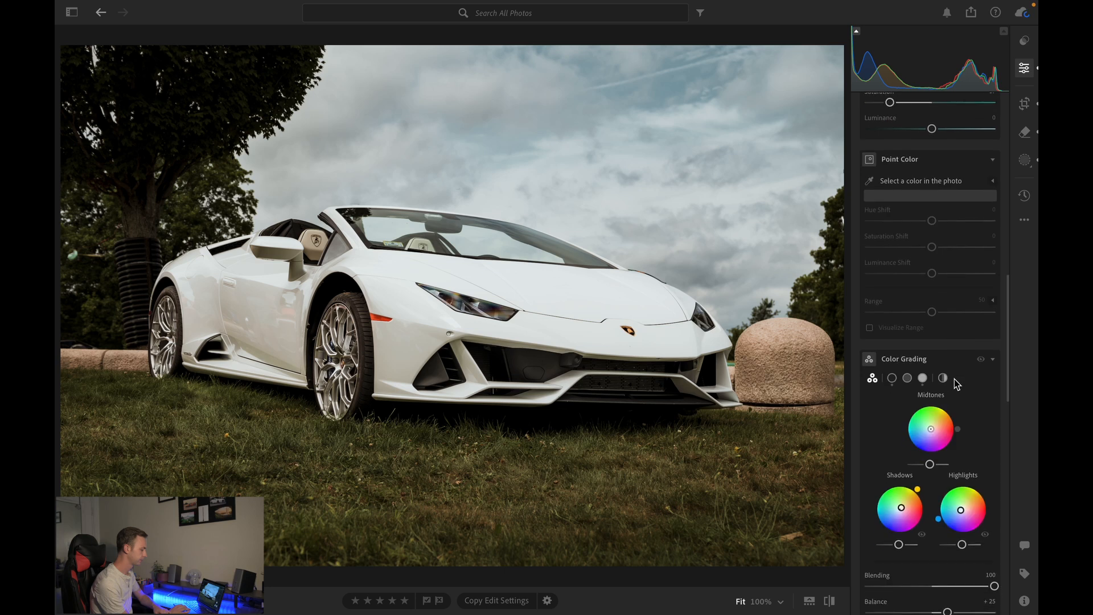
scroll(957, 383, down, 8)
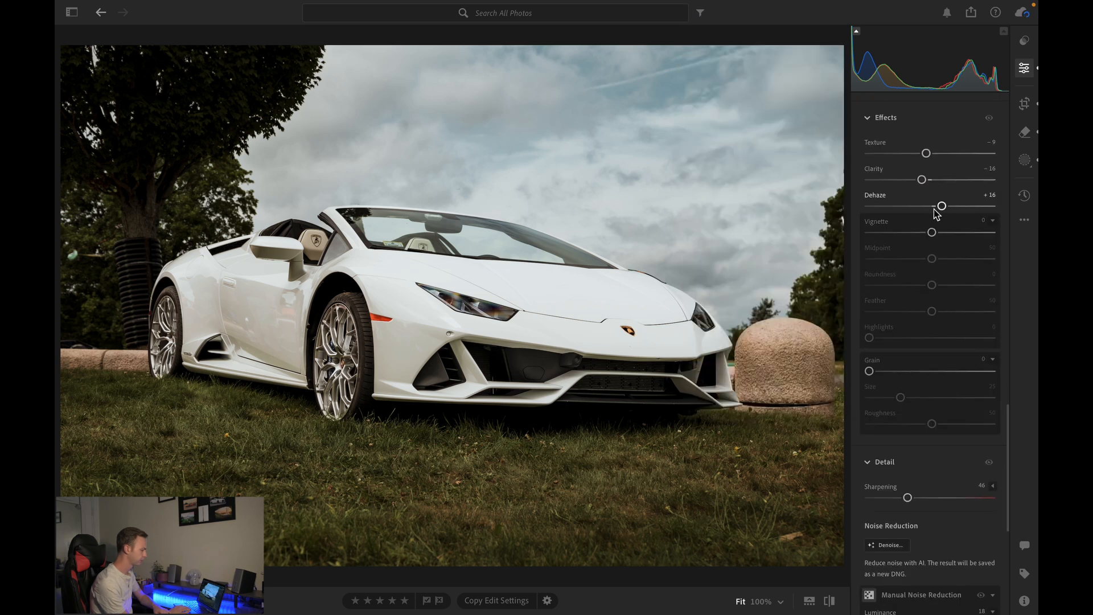
drag(935, 207, 939, 208)
scroll(939, 210, up, 2)
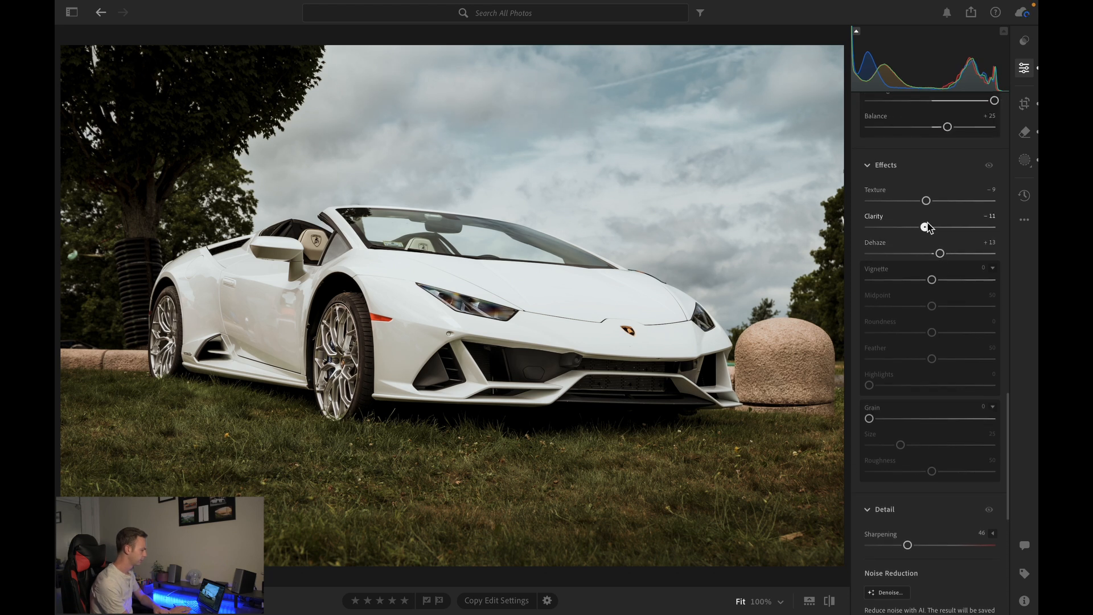
scroll(927, 227, up, 10)
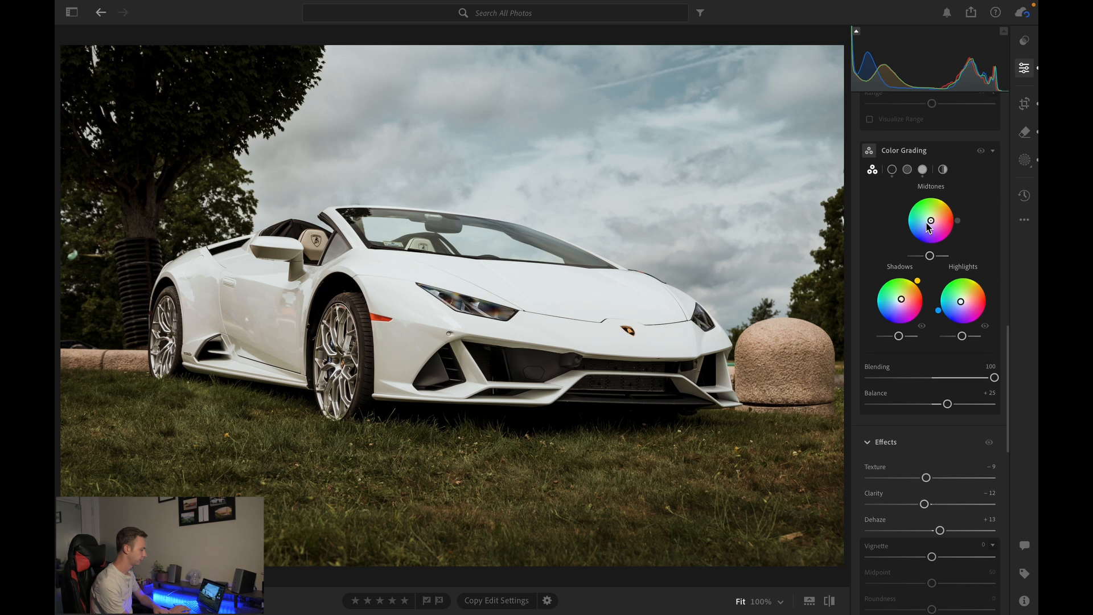
- Hide and re-enable the Color Mixer once more to compare the photo with and without it
scroll(927, 227, up, 11)
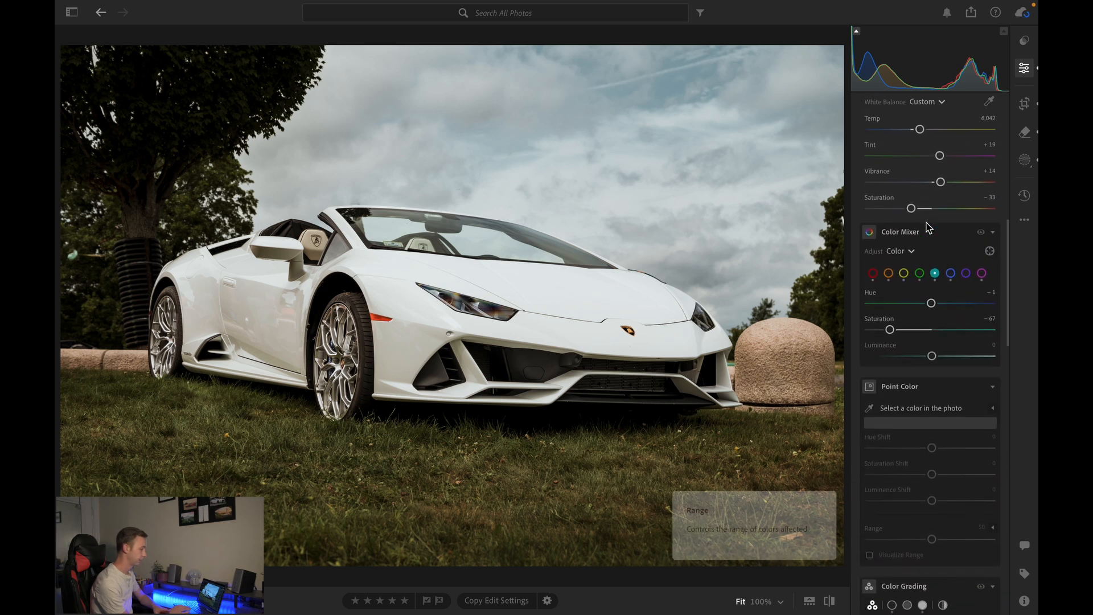
click(981, 233)
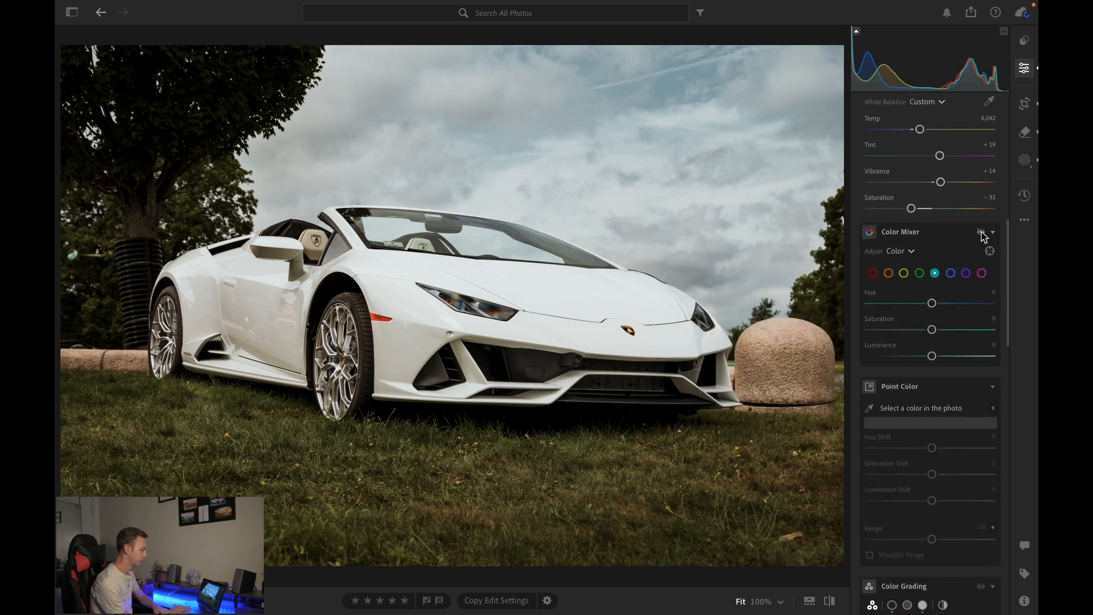
click(980, 233)
- Inspect the Color Mixer swatches and the individual tone curve channels
click(904, 274)
click(888, 276)
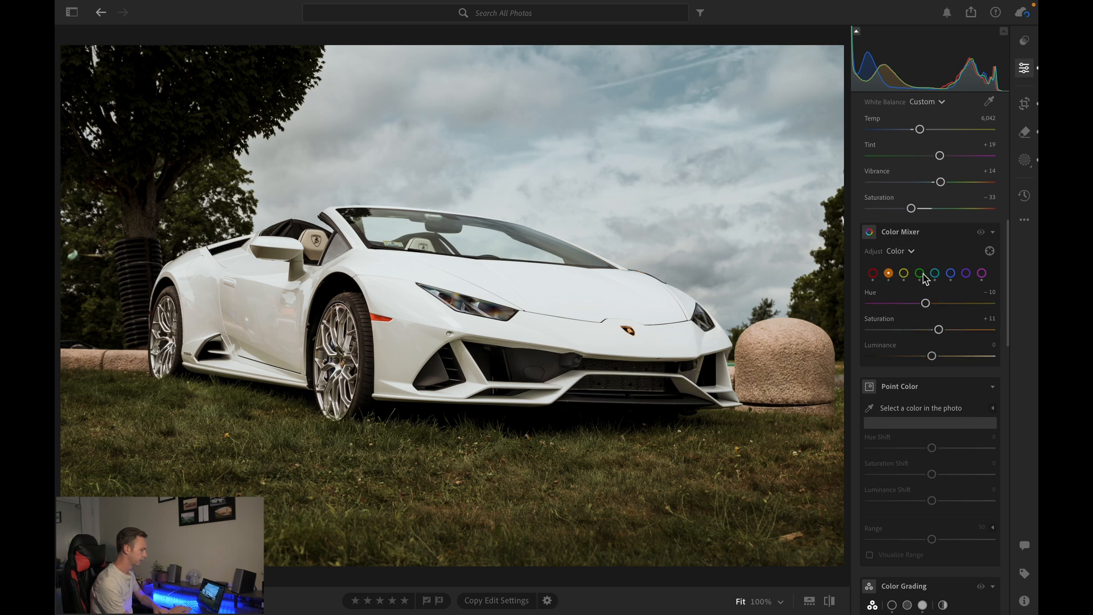
click(935, 275)
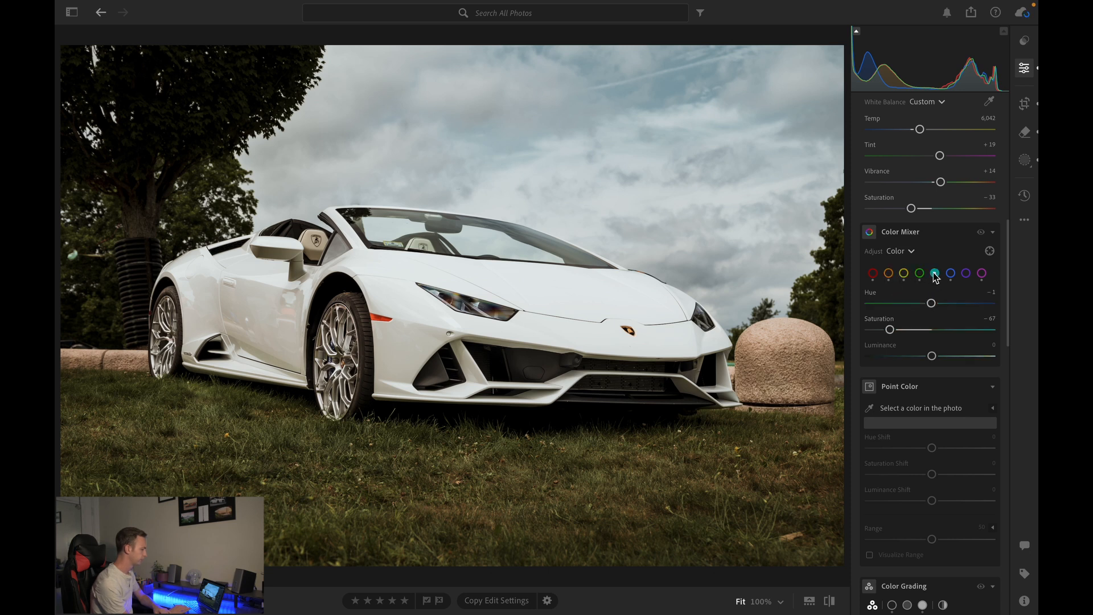
scroll(935, 277, up, 5)
scroll(934, 278, up, 7)
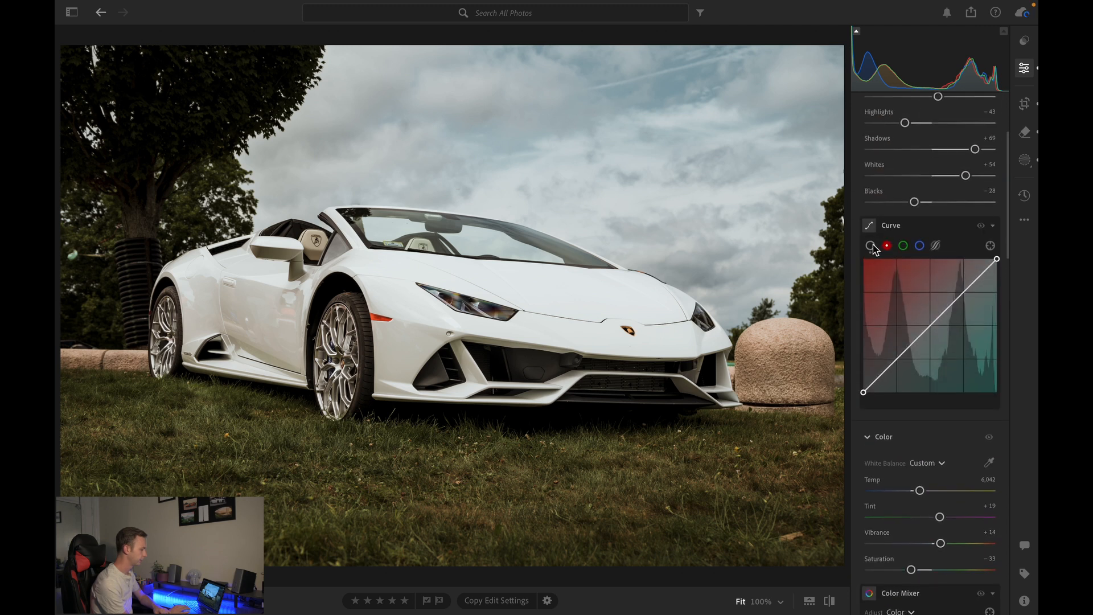
click(871, 246)
click(920, 247)
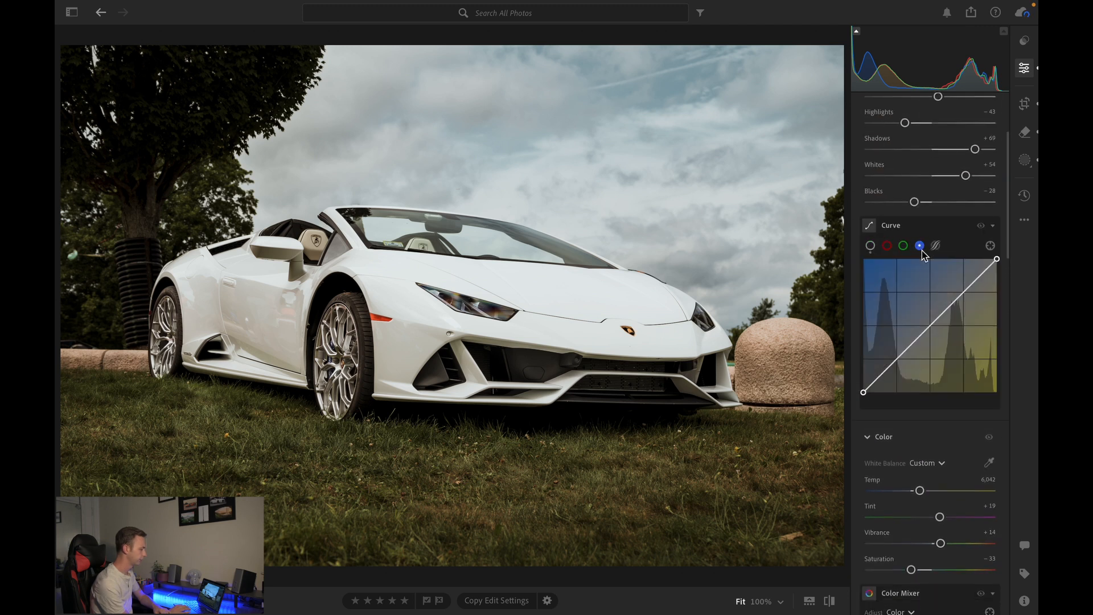
click(871, 246)
- Set the white balance temperature to 6,009 and the tint to +24
scroll(934, 421, down, 5)
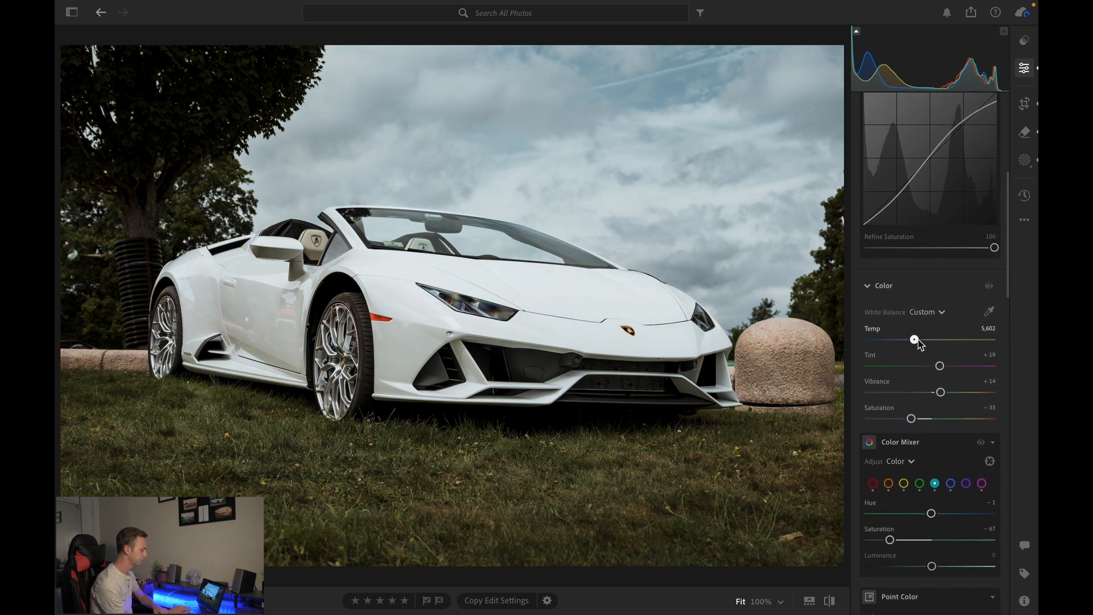
drag(922, 344, 920, 343)
scroll(921, 353, down, 4)
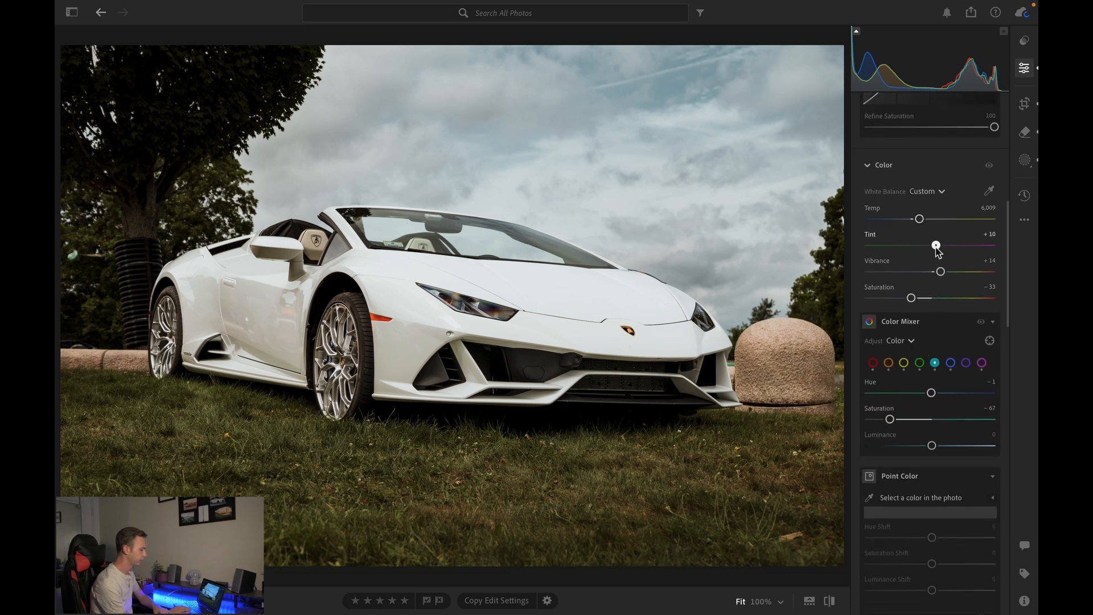
drag(927, 248, 947, 252)
- Review the yellow Color Mixer channel and view the whole graded photo
scroll(922, 284, down, 1)
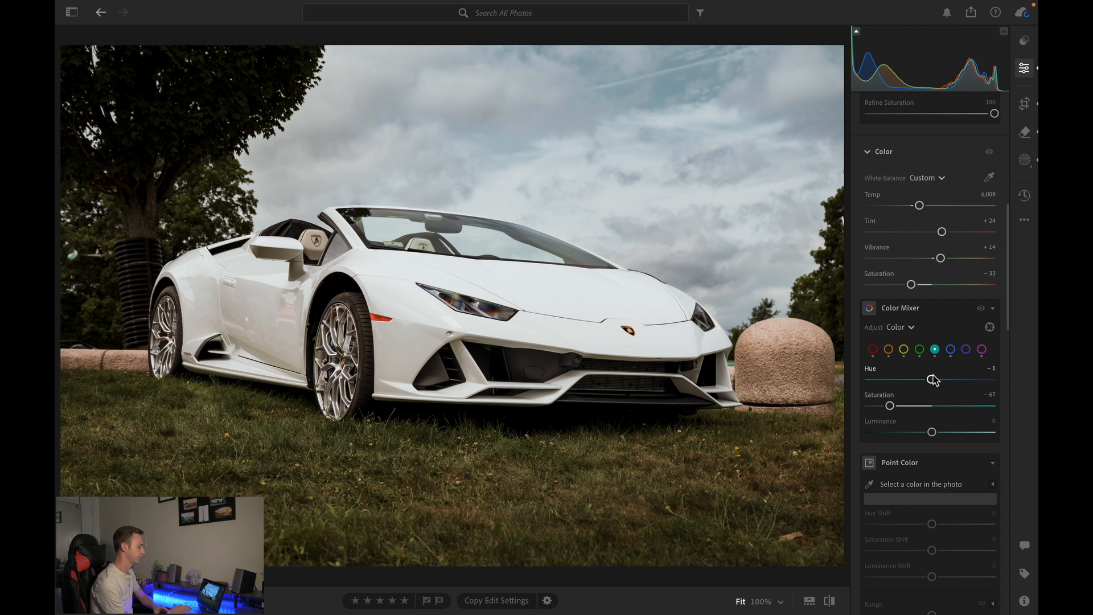
click(905, 351)
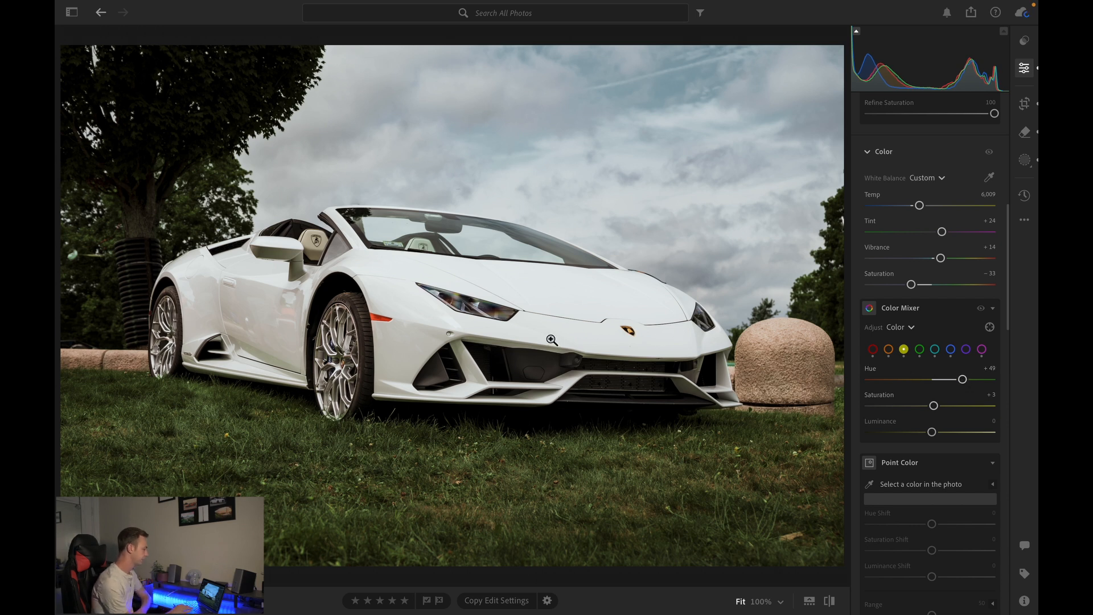
scroll(467, 300, down, 5)
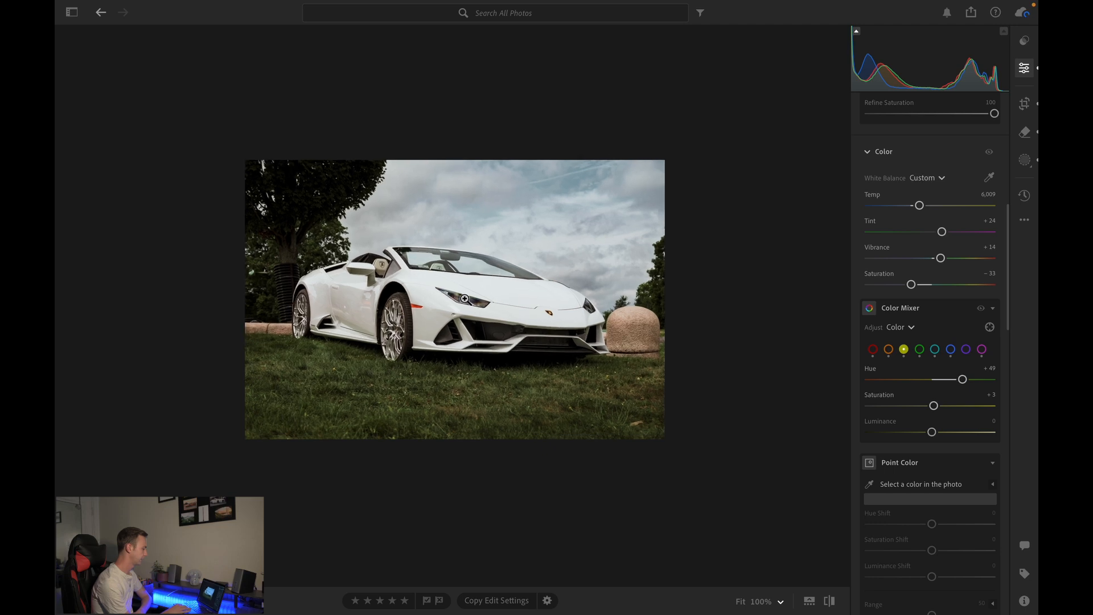
scroll(466, 299, up, 4)
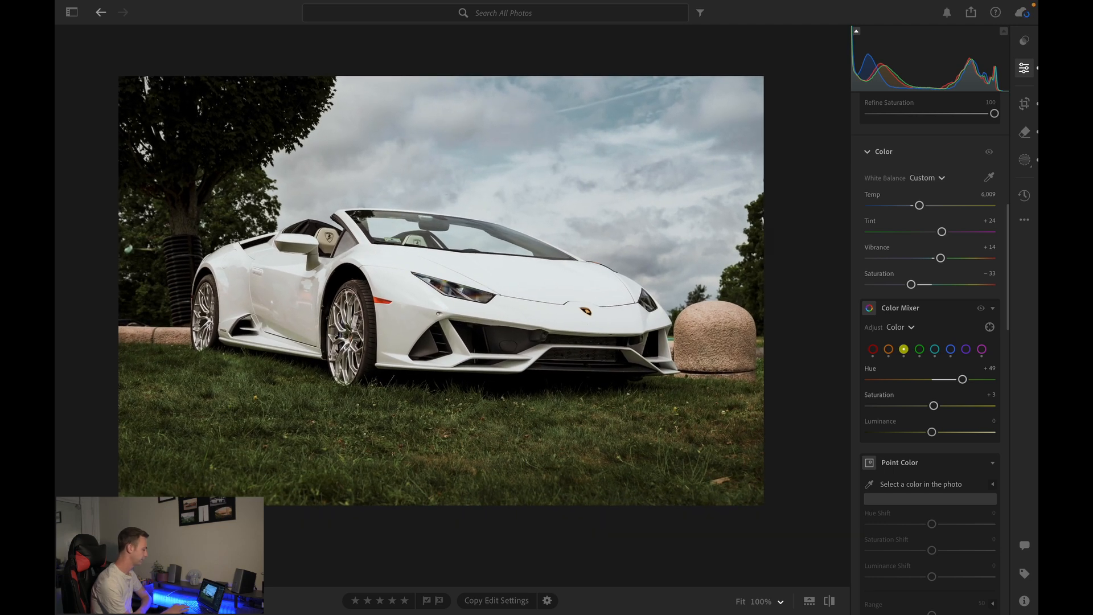
- Switch to grid view and browse the library for another photo to edit
key(g)
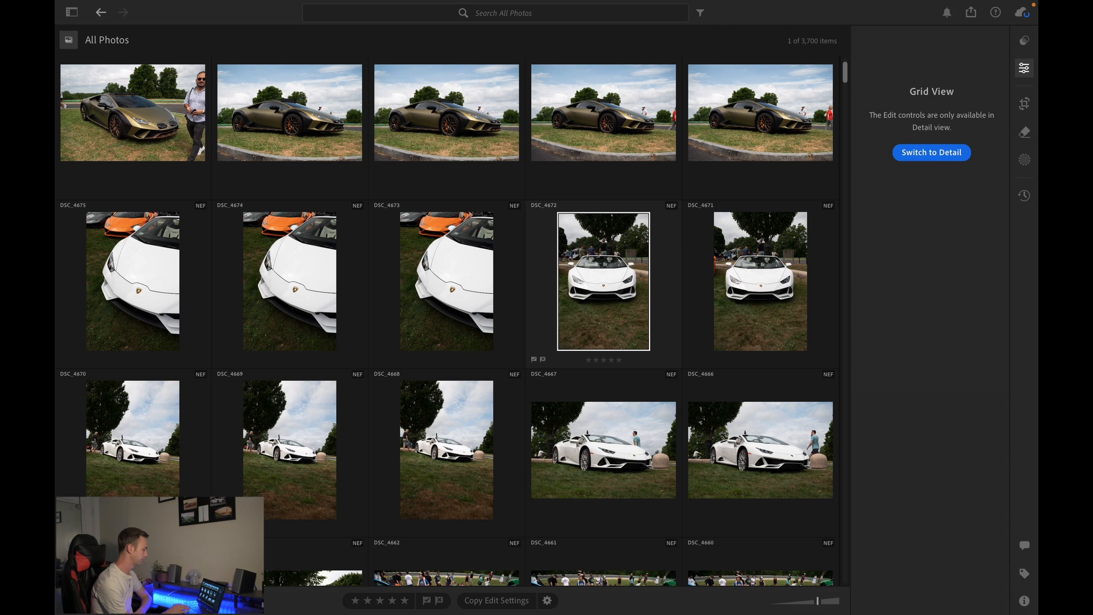
key(Down)
scroll(261, 477, up, 1)
scroll(261, 481, up, 5)
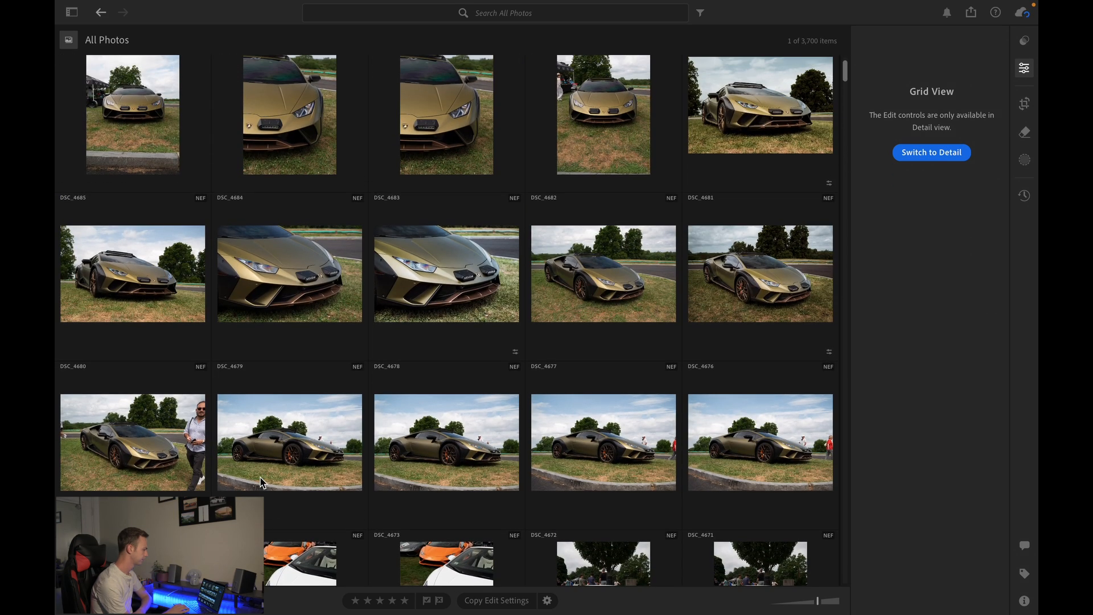
scroll(261, 481, up, 1)
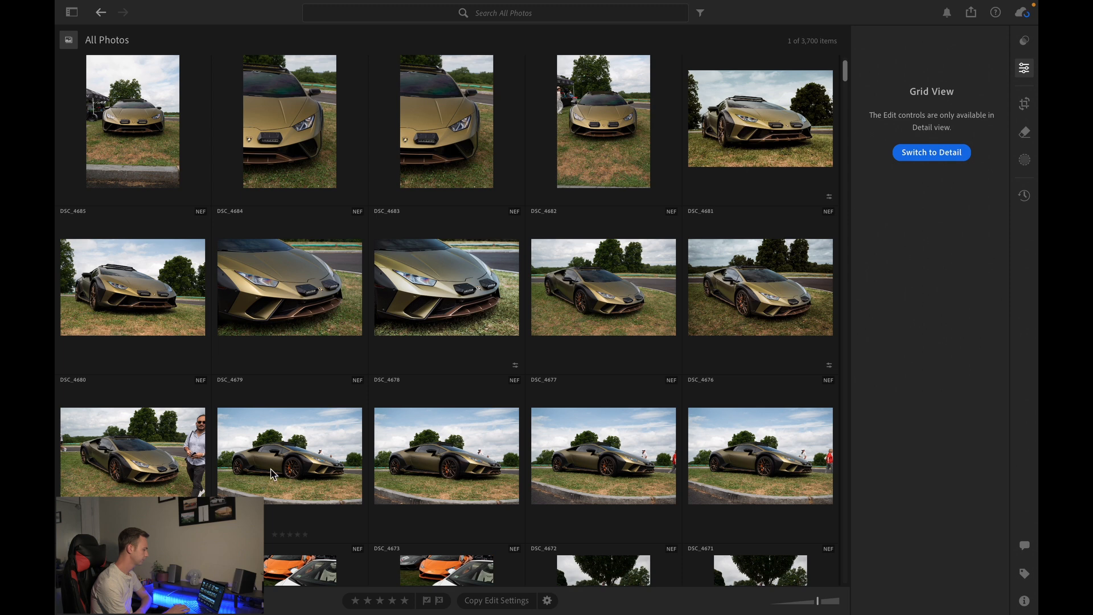
scroll(400, 411, down, 7)
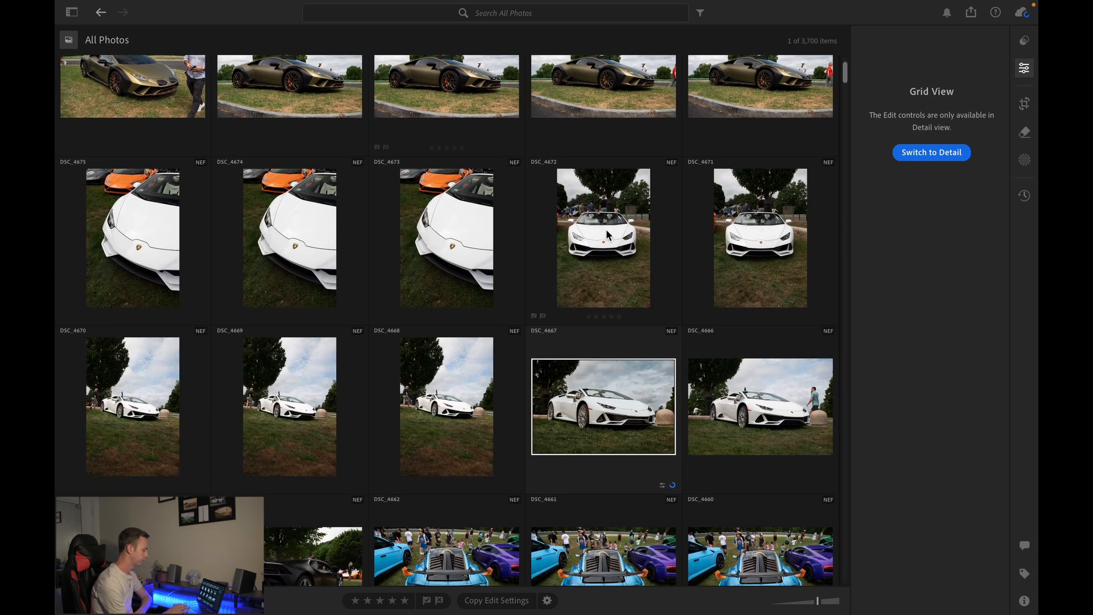
scroll(612, 264, down, 9)
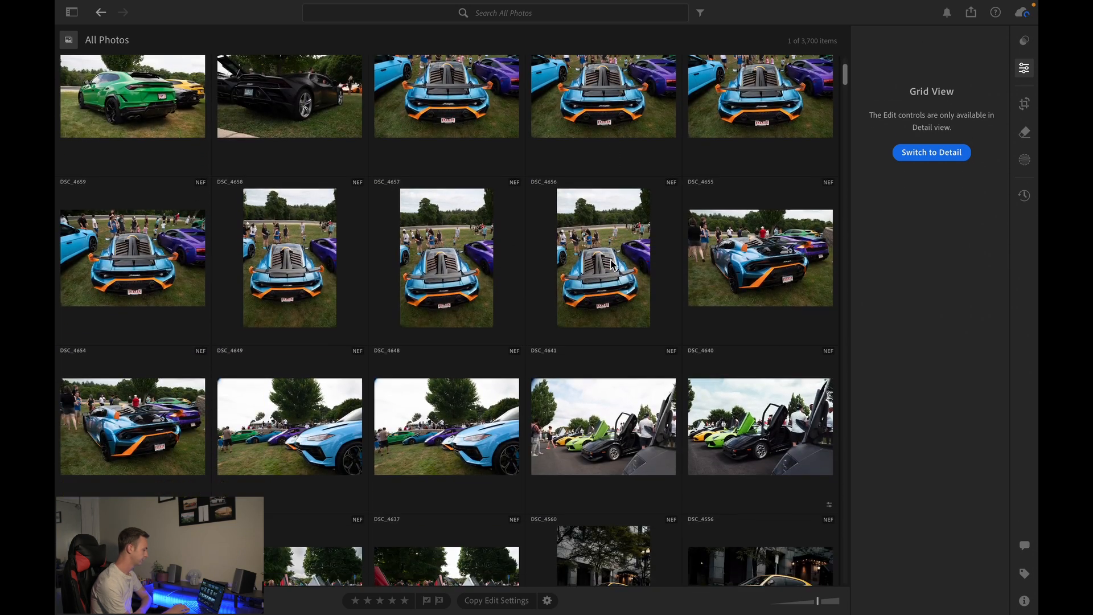
scroll(612, 264, up, 1)
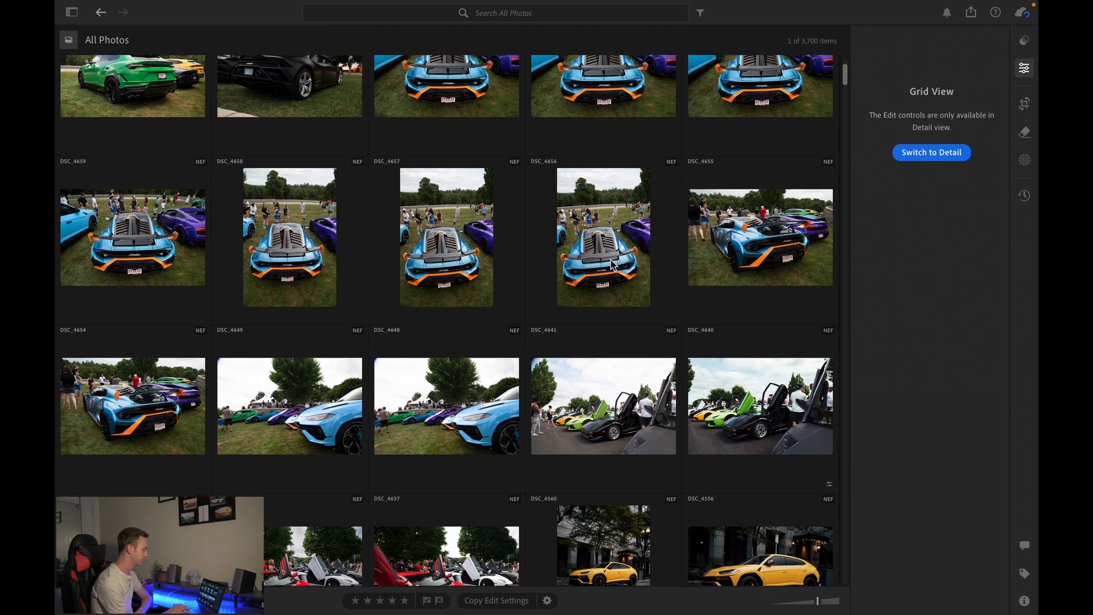
scroll(613, 265, up, 6)
scroll(611, 264, up, 5)
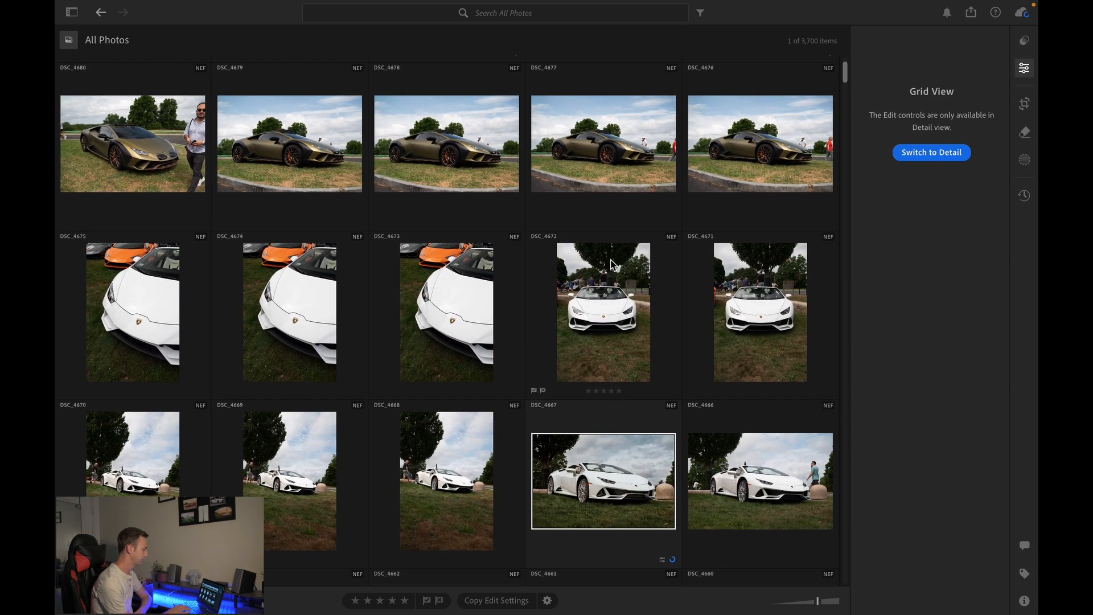
- Open the close-up photo DSC_4673 of the white Lamborghini and zoom in on its badge
double_click(488, 326)
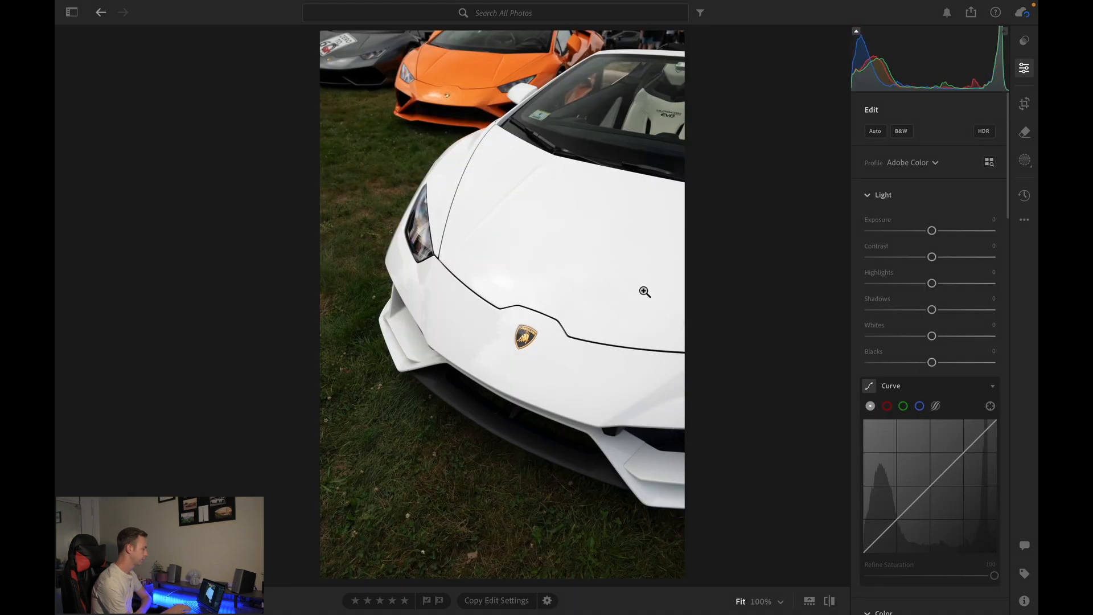
click(526, 346)
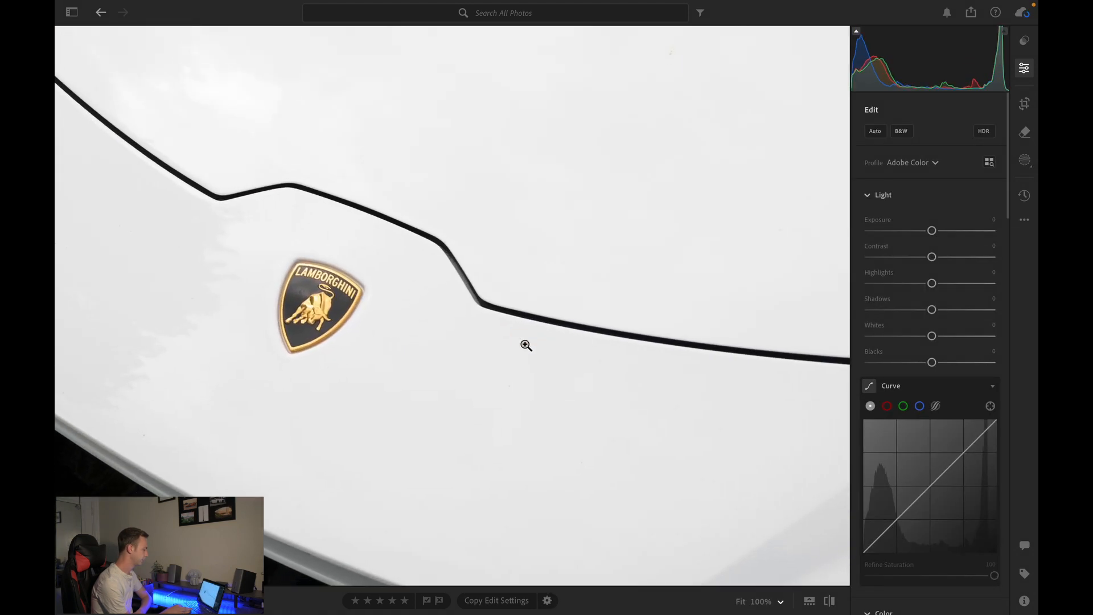
click(525, 345)
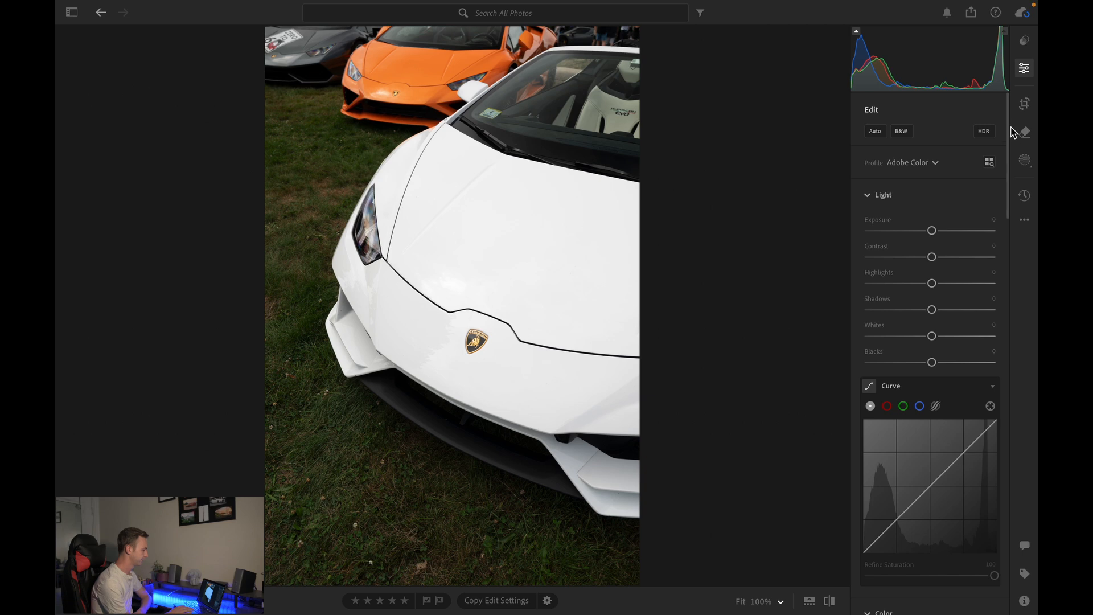
- Apply the Urban Rain City Scape preset to the new photo
click(1026, 44)
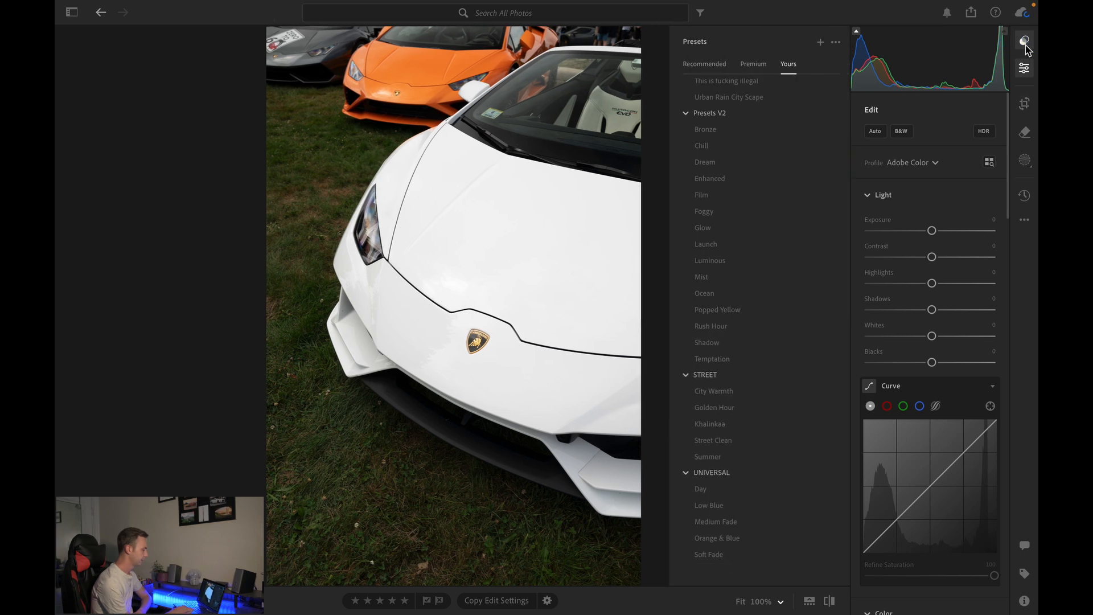
click(733, 97)
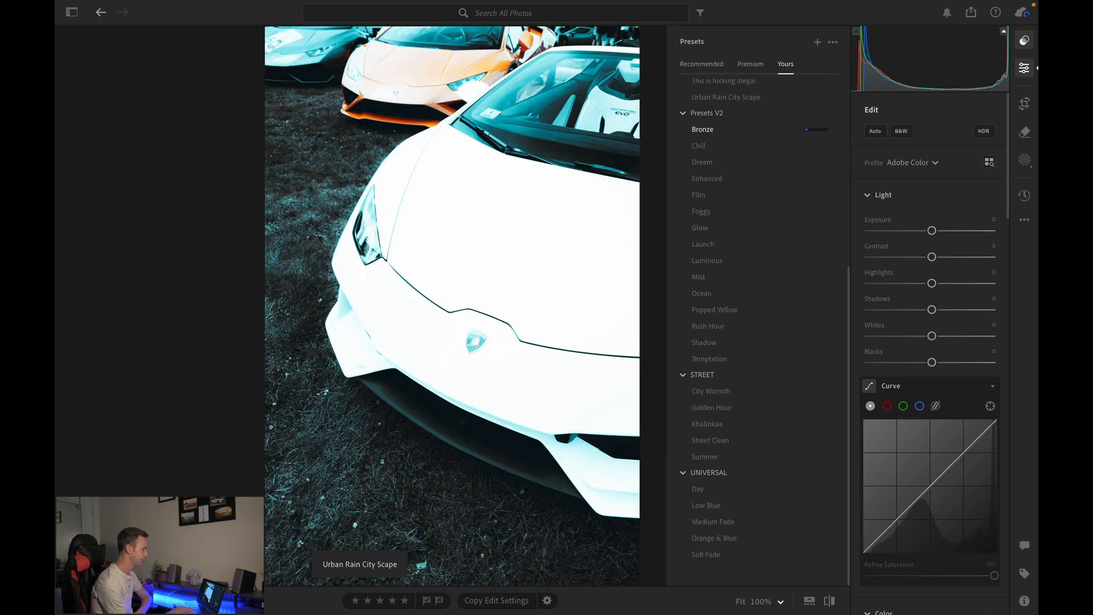
- Try the Chill, Enhanced, Film and Glow presets, then apply the Foggy preset to the photo
click(723, 147)
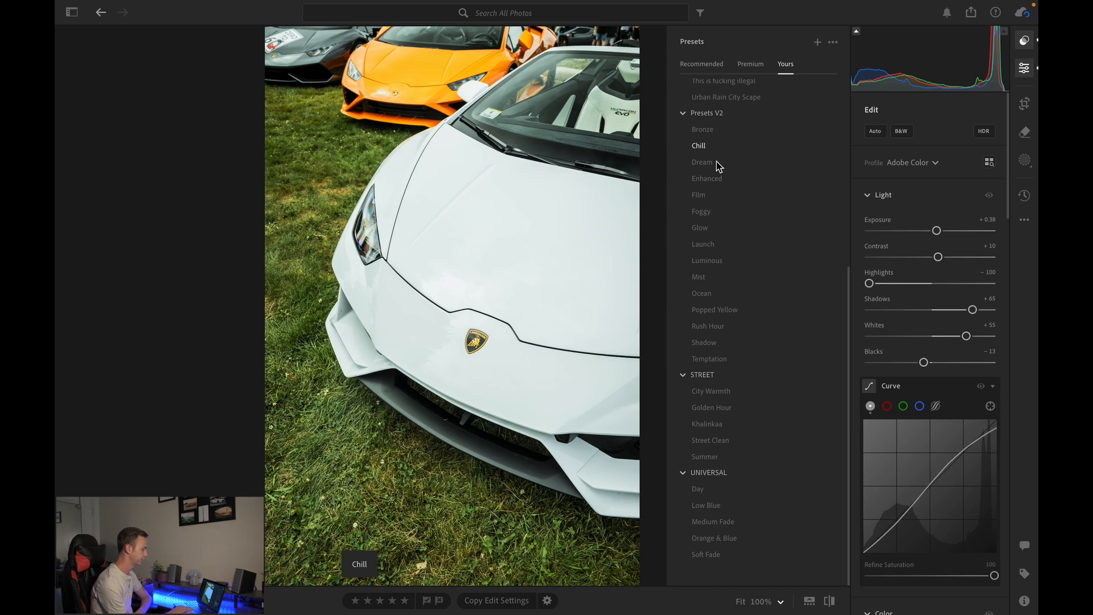
click(714, 182)
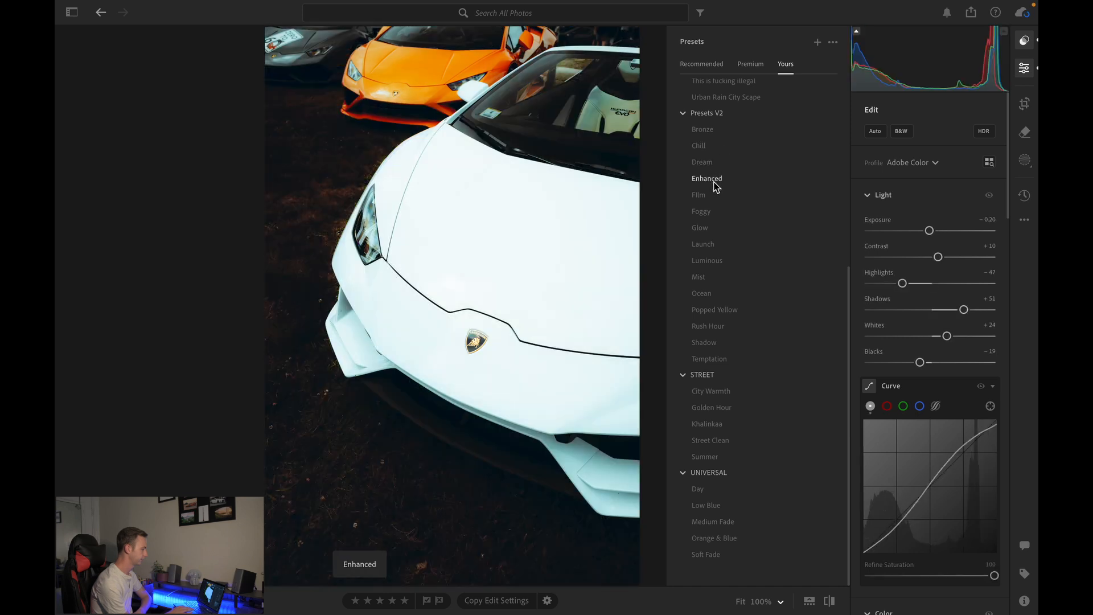
click(706, 198)
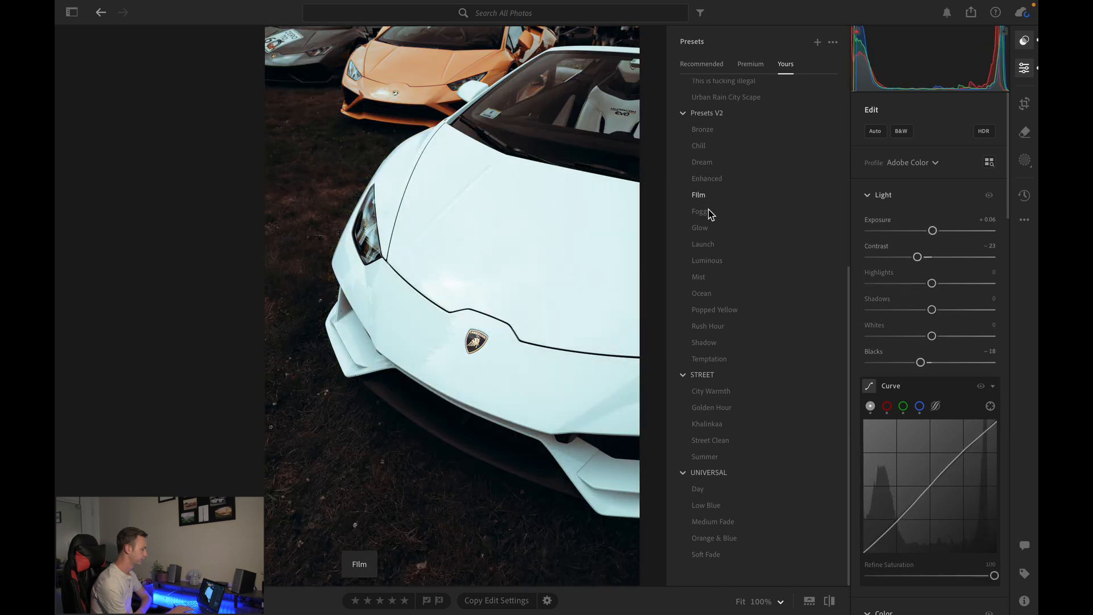
click(706, 229)
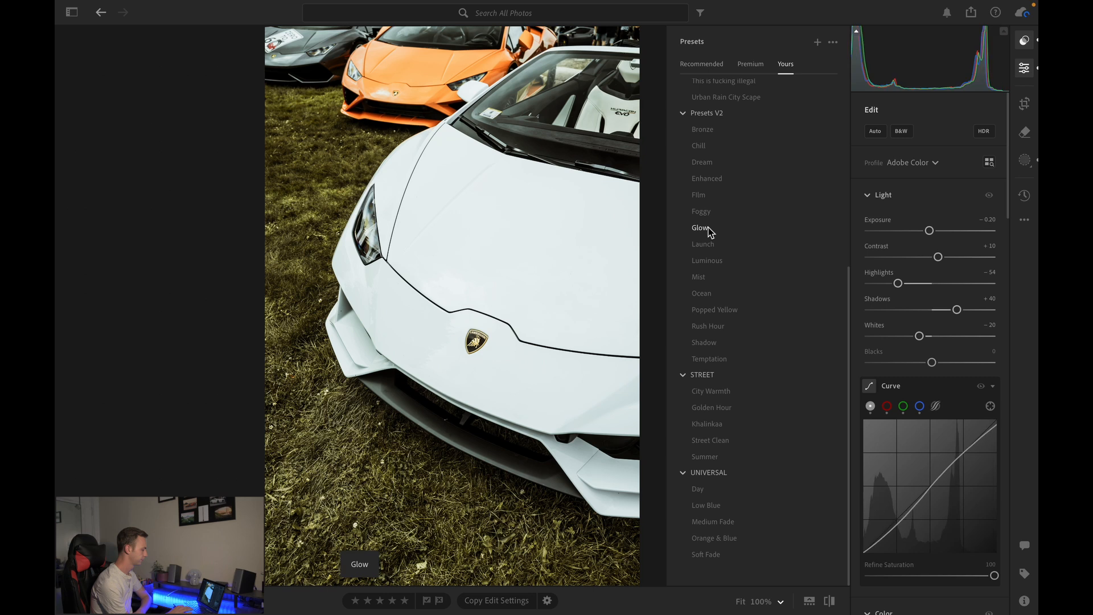
click(705, 211)
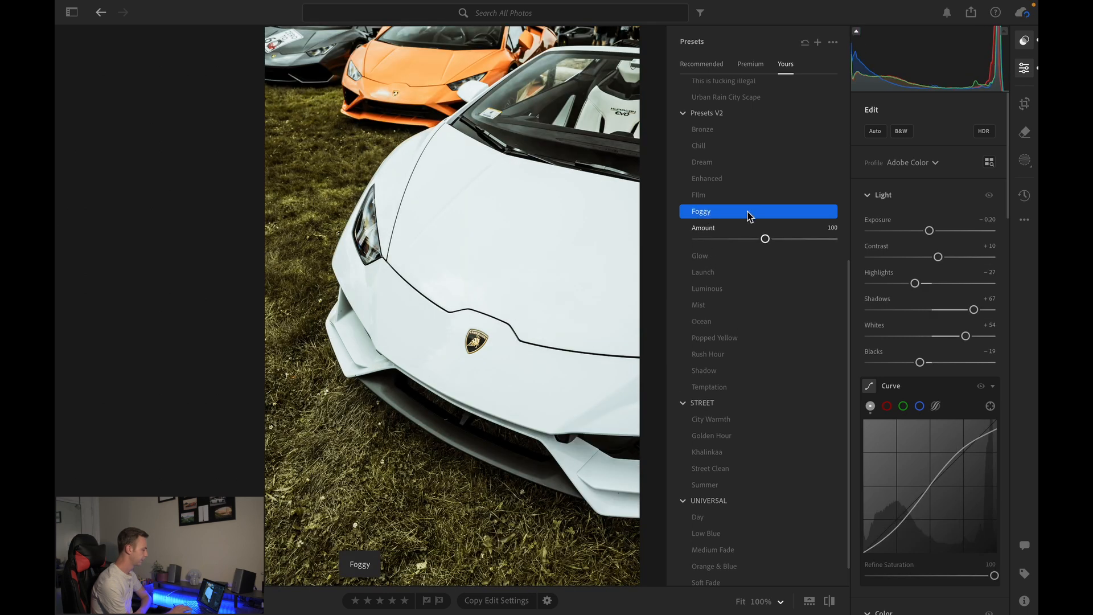
- Review the preset's settings and set the white balance Tint to +13
scroll(944, 322, down, 1)
scroll(944, 325, down, 6)
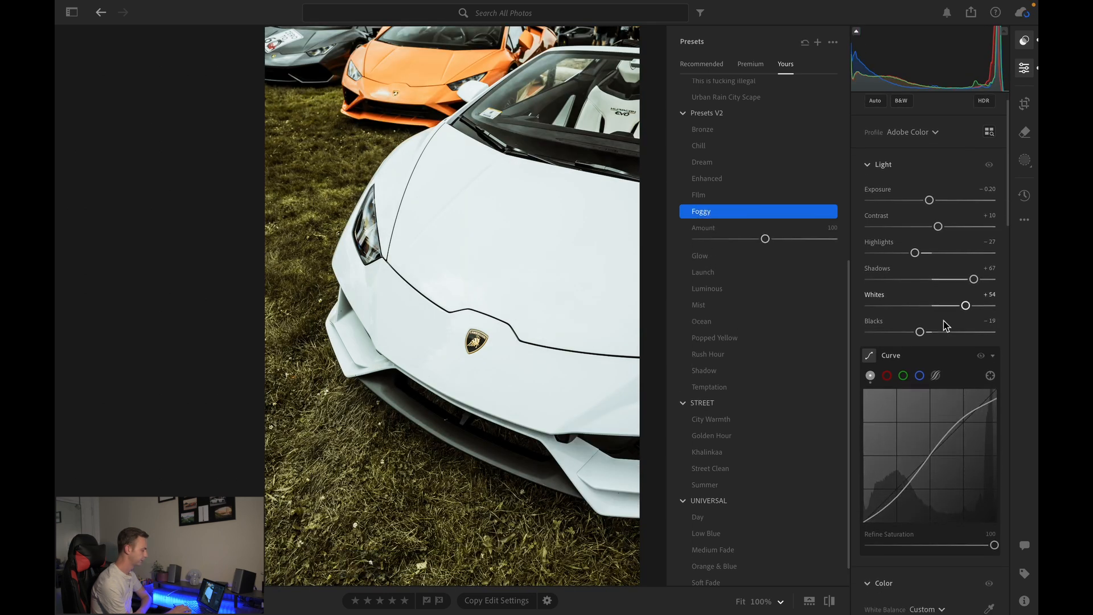
scroll(944, 318, down, 10)
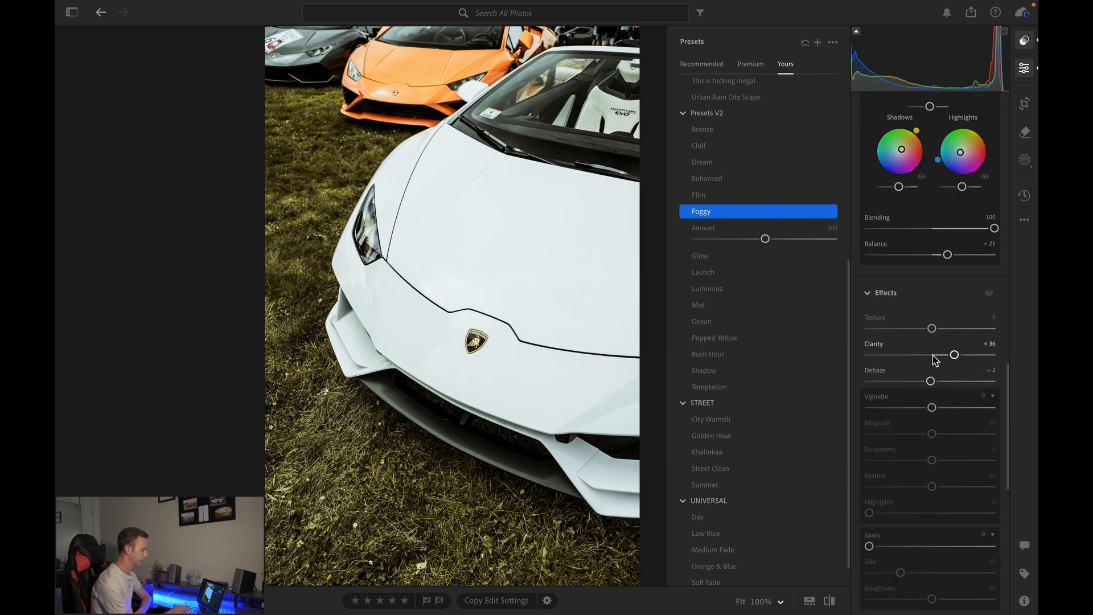
click(932, 355)
scroll(934, 358, up, 3)
scroll(934, 358, up, 7)
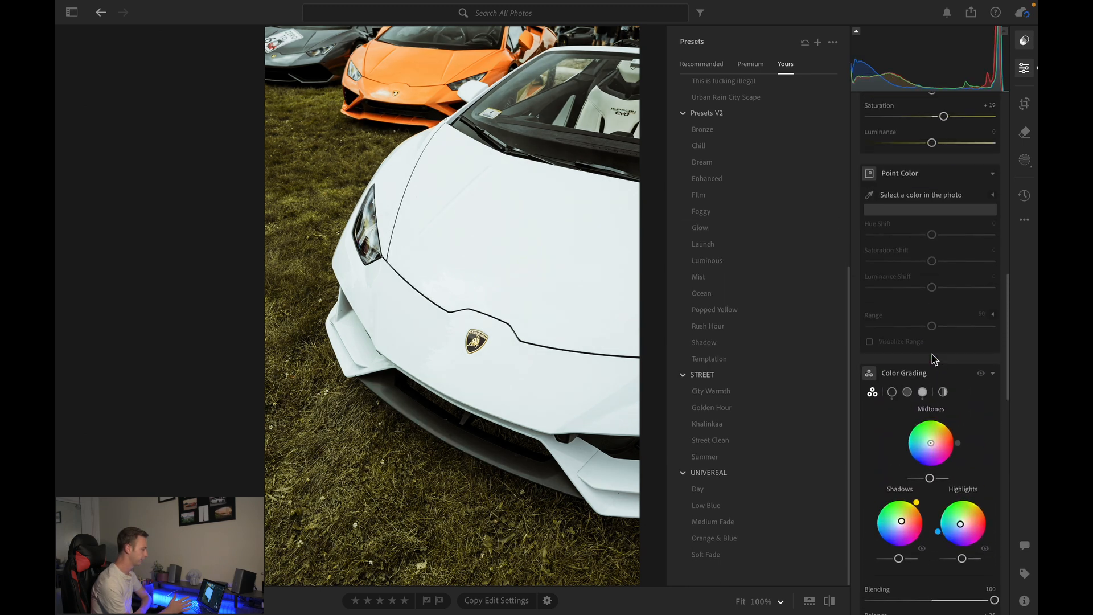
scroll(934, 359, up, 3)
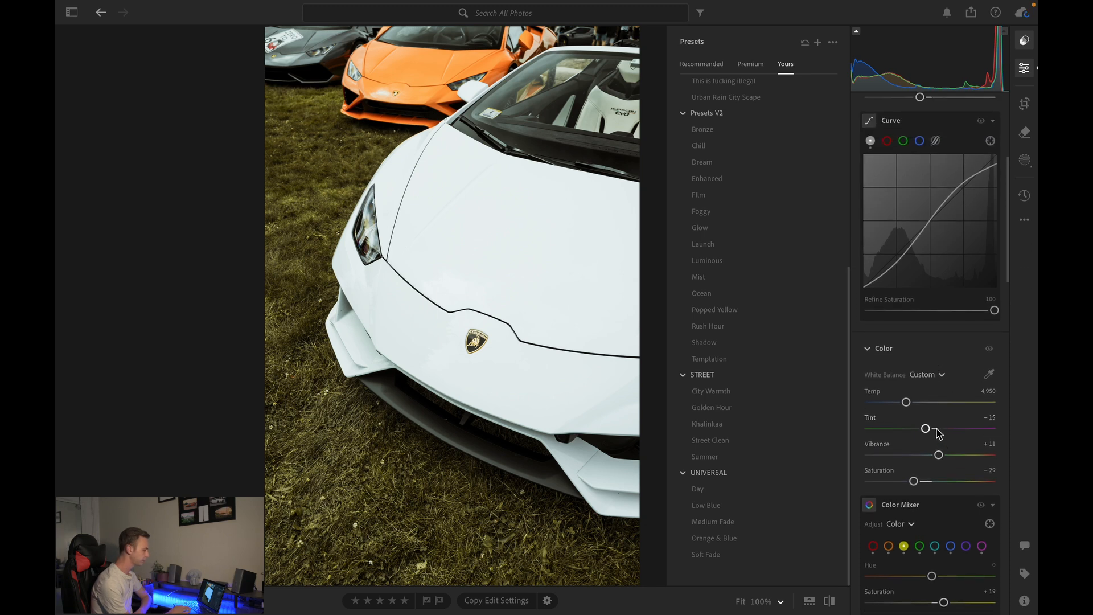
drag(935, 428, 947, 432)
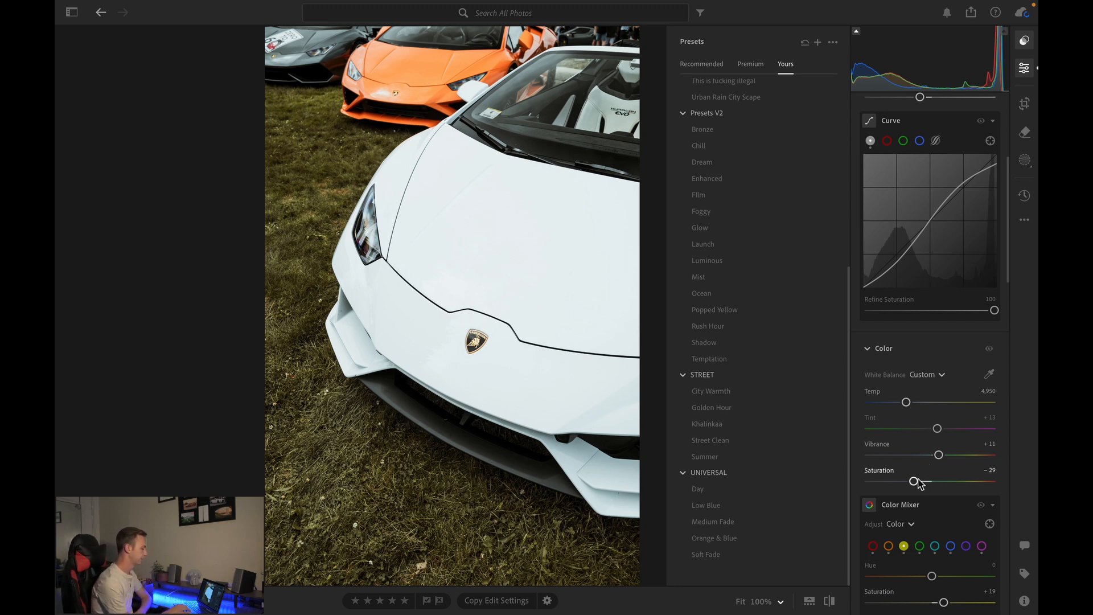
- Adjust the green Color Mixer channel to Hue +3, Saturation -15 and Luminance -23
scroll(915, 480, down, 4)
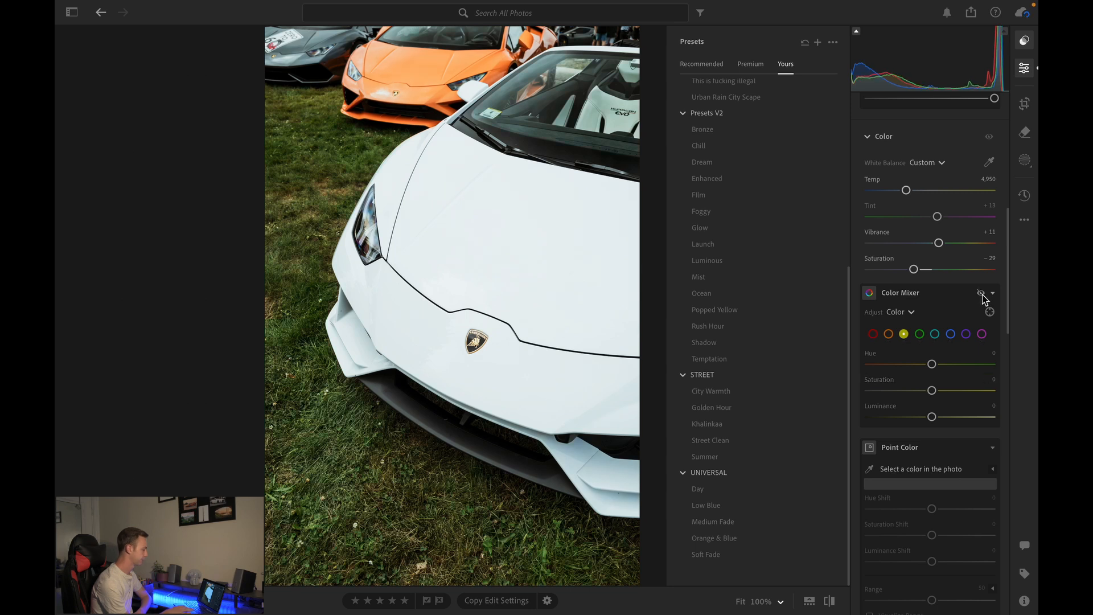
click(918, 336)
click(932, 365)
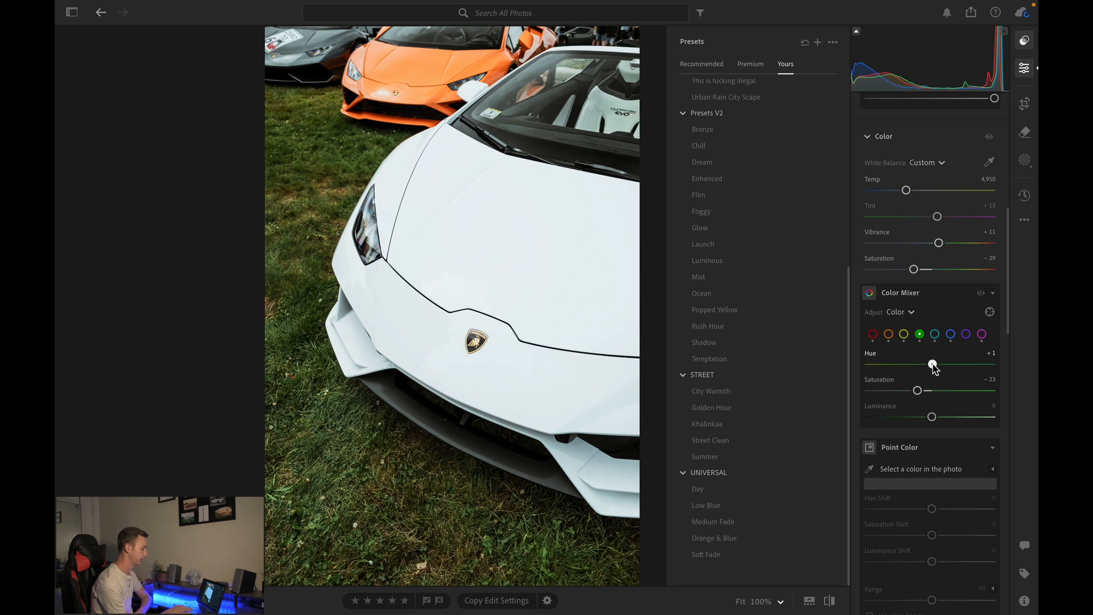
drag(917, 390, 909, 419)
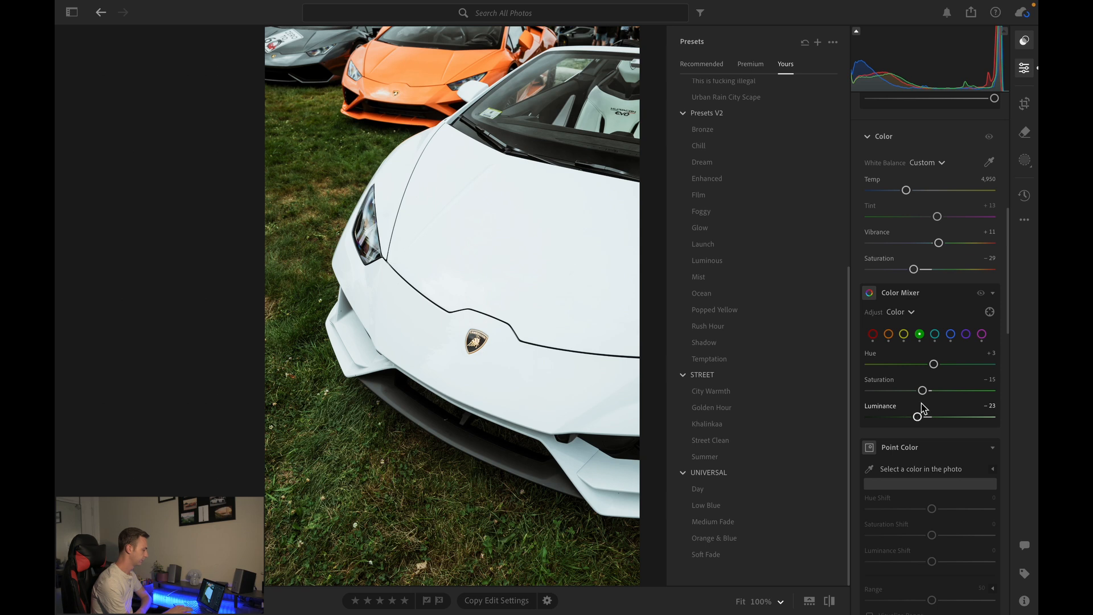
- Set the yellow Color Mixer channel to Hue +73, Saturation -12 and Luminance -41
click(934, 334)
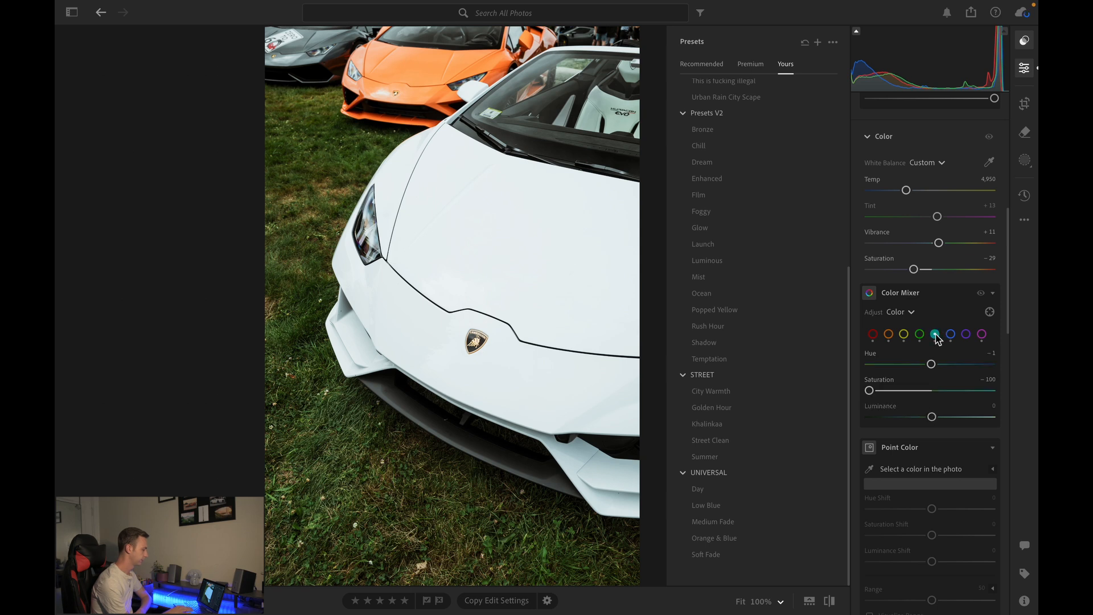
click(904, 335)
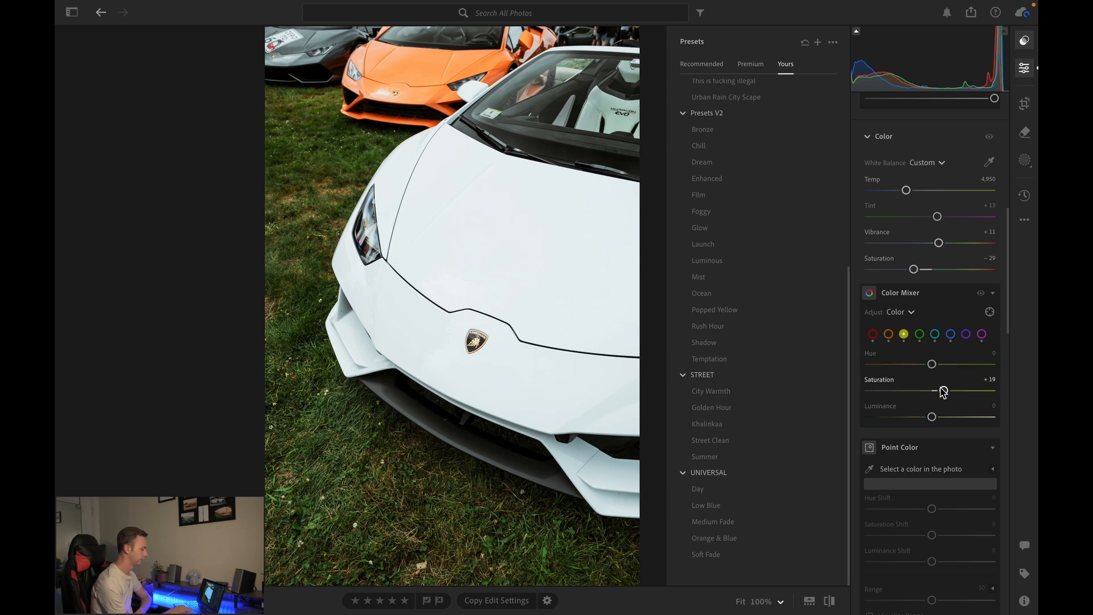
drag(932, 364, 979, 365)
drag(912, 391, 892, 422)
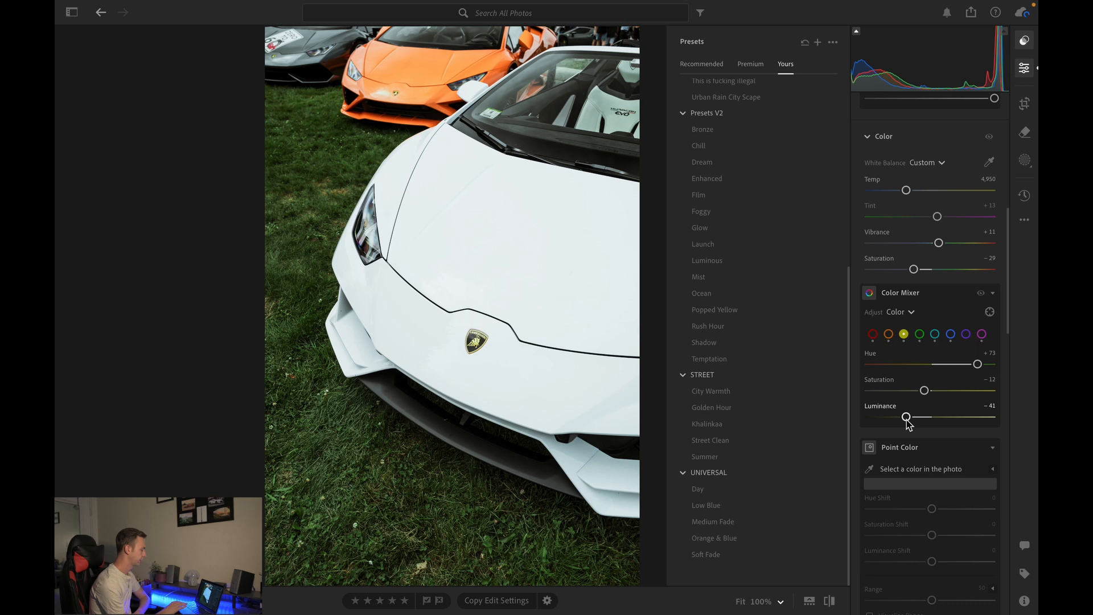
- Inspect the hood up close and set Whites to -4
scroll(971, 340, up, 8)
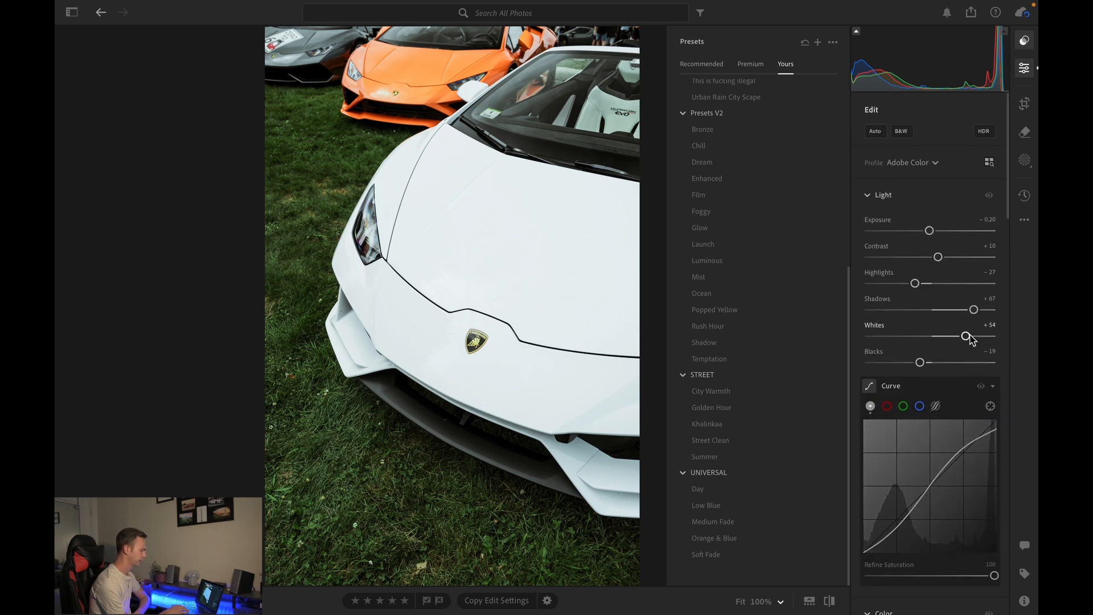
drag(939, 336, 962, 337)
click(460, 175)
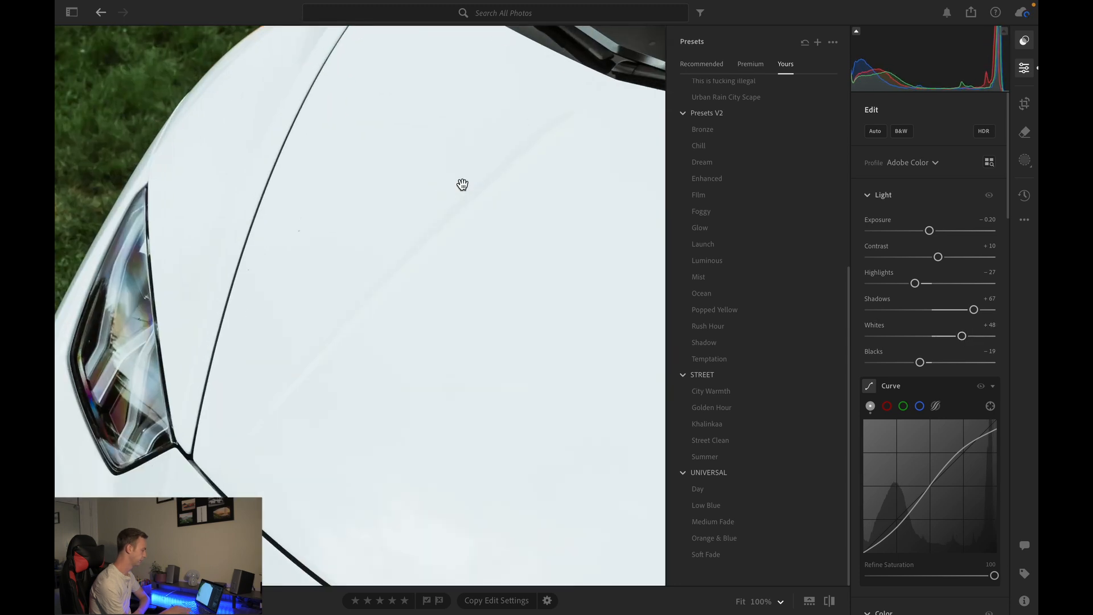
click(383, 297)
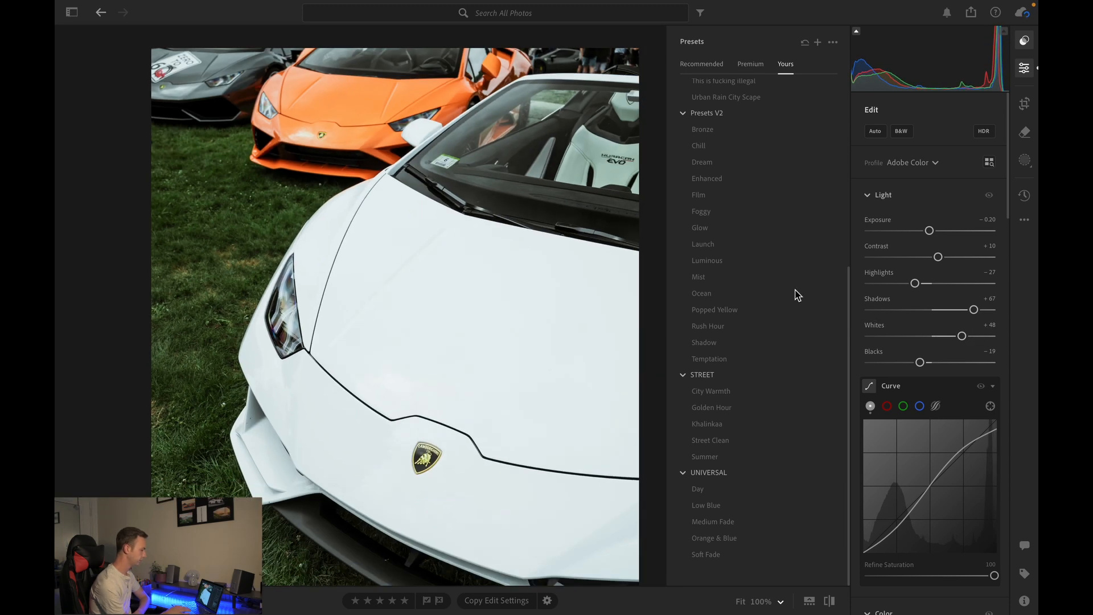
click(934, 336)
mouse_move(934, 337)
mouse_down()
mouse_move(916, 337)
mouse_move(929, 336)
mouse_up()
- Create an inverted subject mask on the car and set its Exposure to -0.20
scroll(472, 371, down, 4)
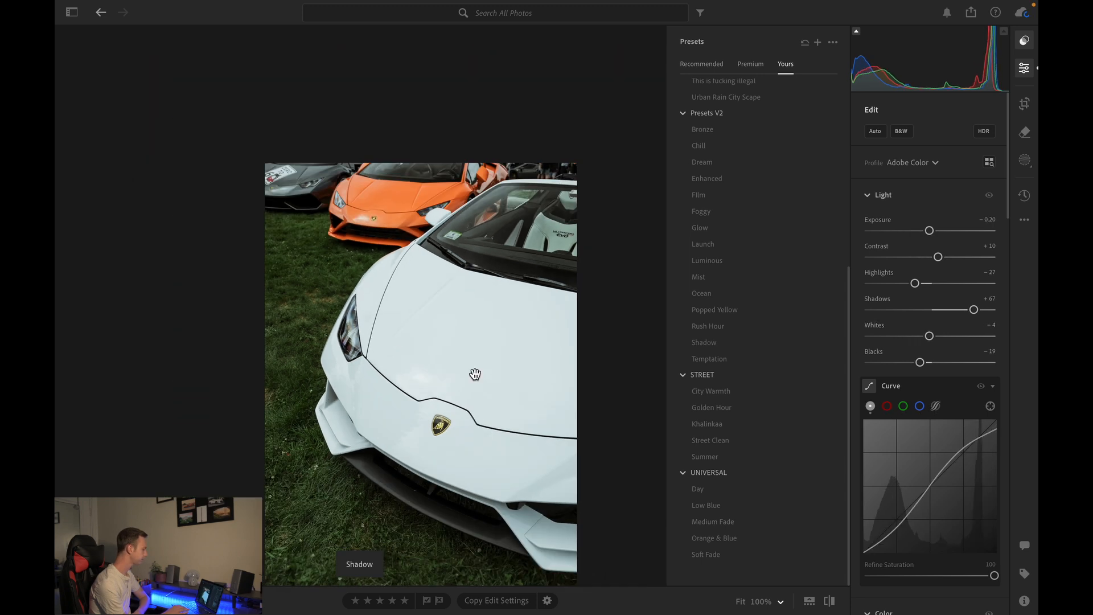
scroll(471, 370, down, 2)
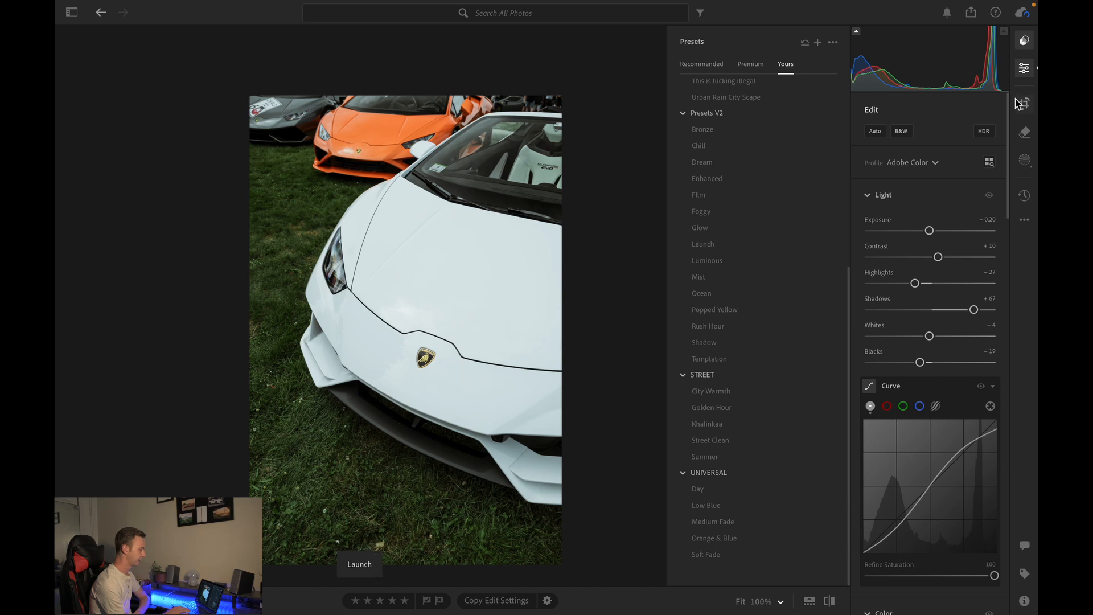
click(1025, 163)
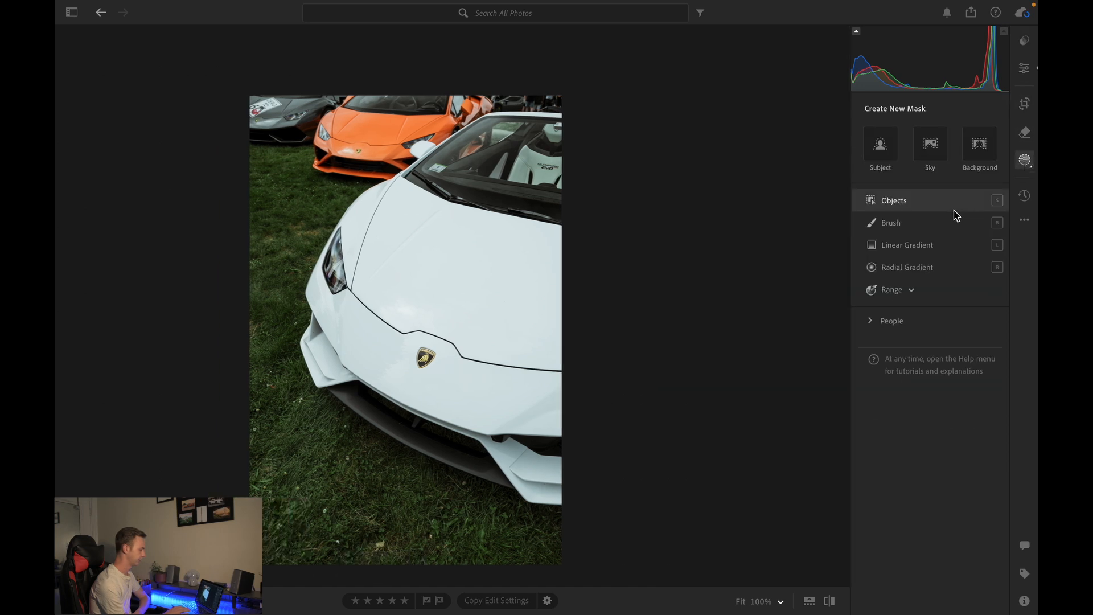
click(887, 154)
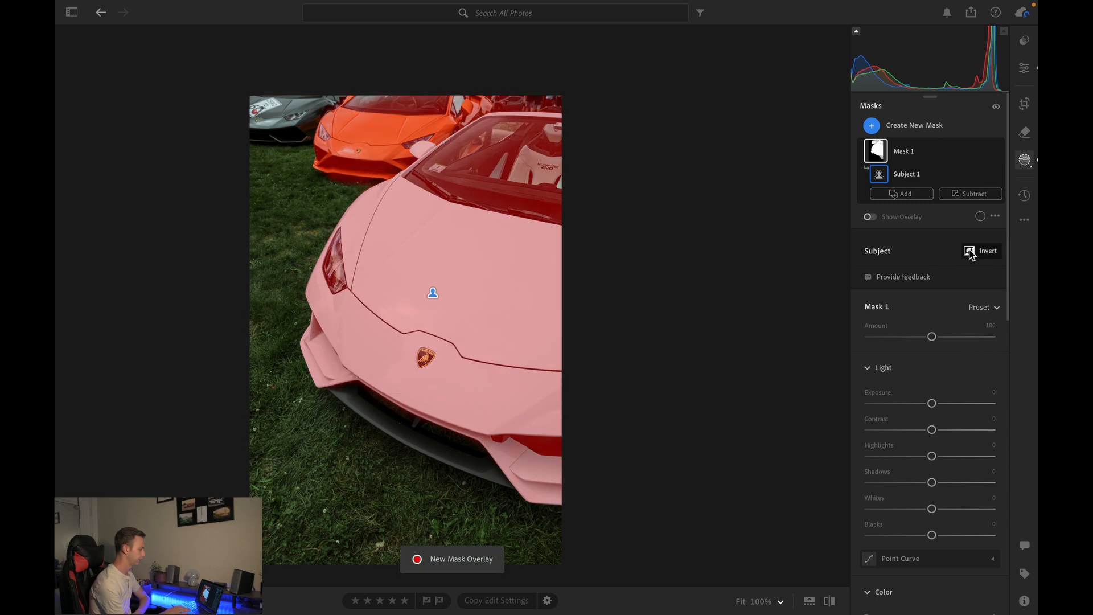
click(969, 251)
scroll(949, 350, down, 2)
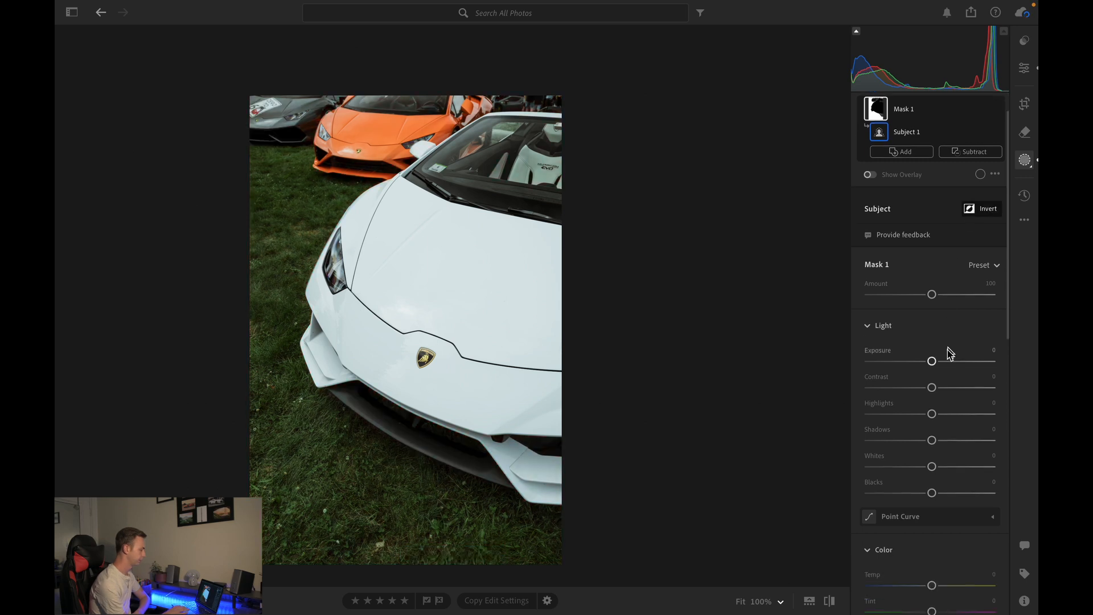
drag(933, 362, 931, 364)
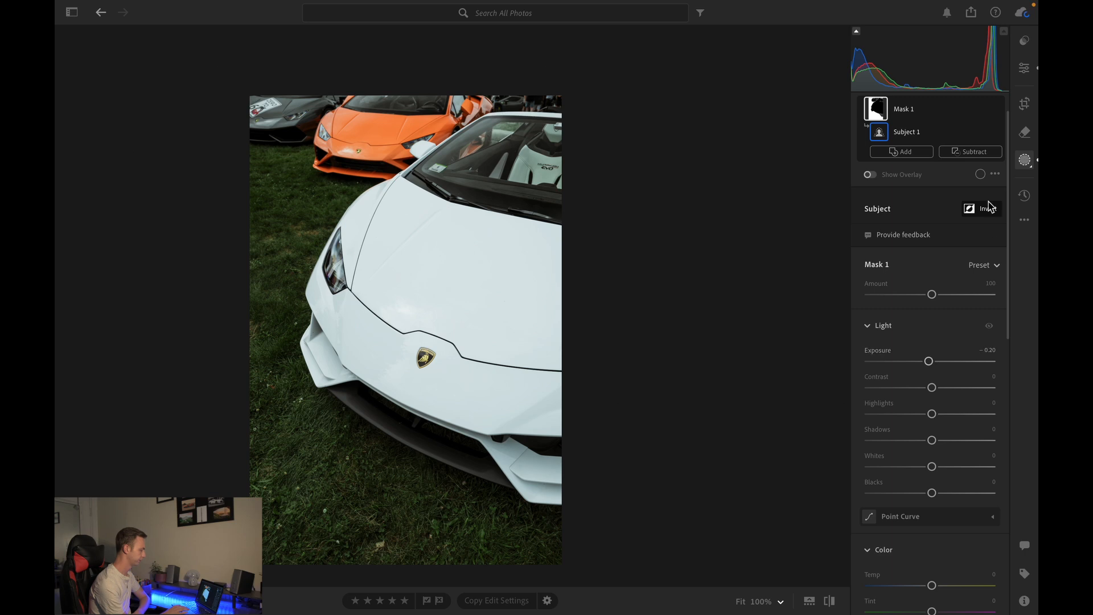
- Add a linear gradient mask across the upper-left corner and set its Exposure to -0.24
click(1025, 70)
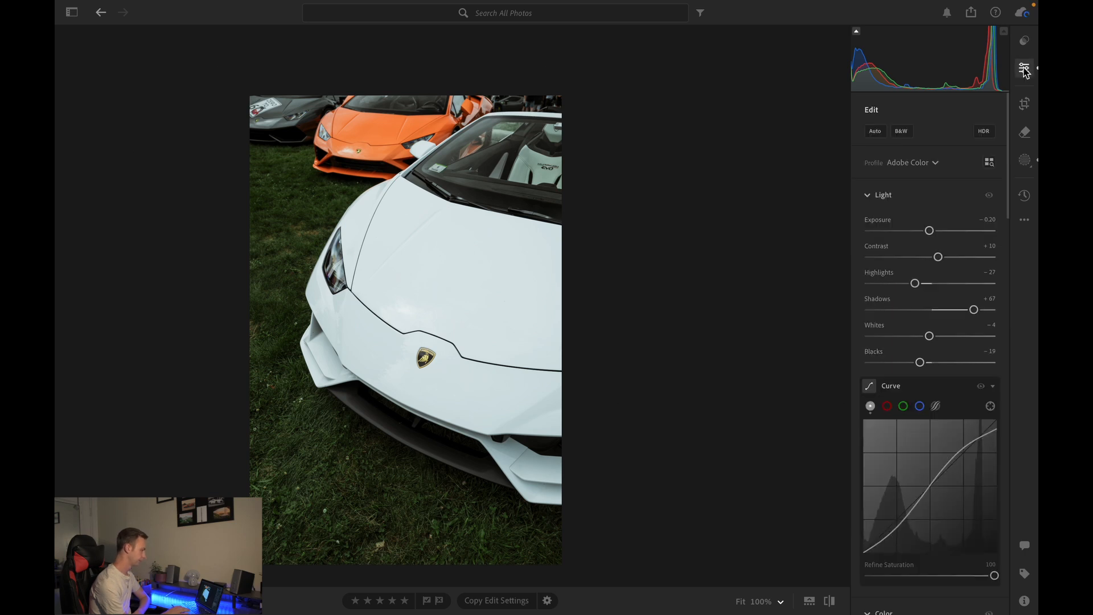
click(1026, 161)
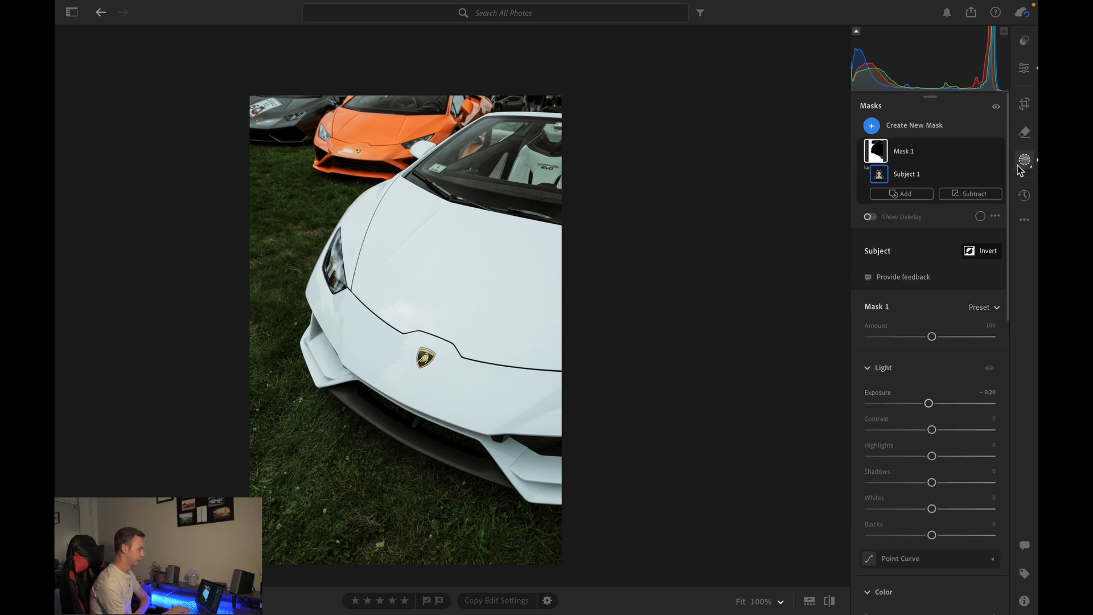
click(871, 125)
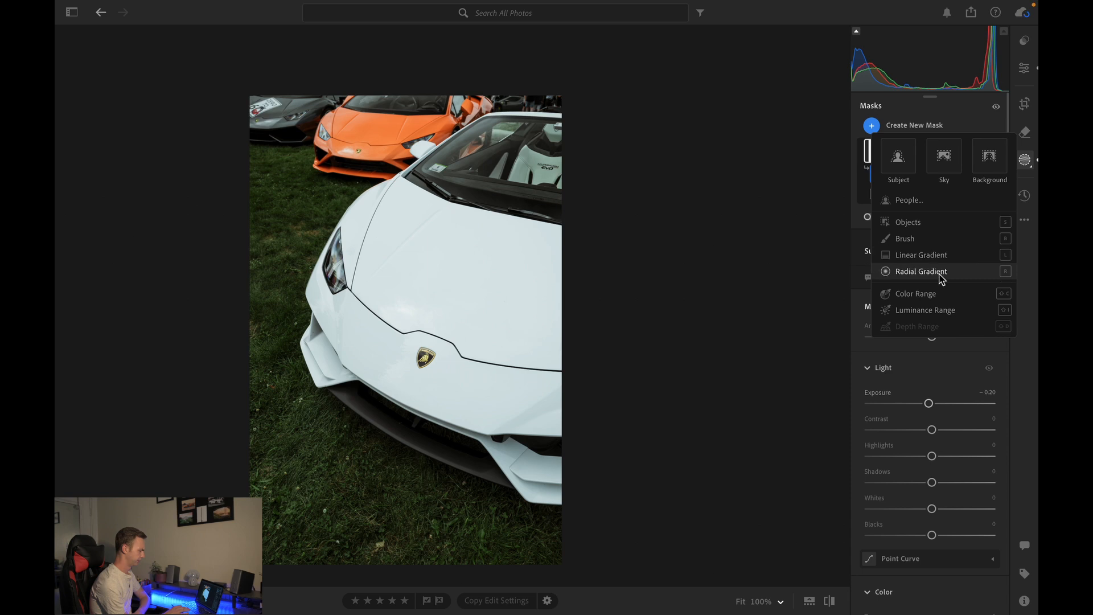
click(928, 255)
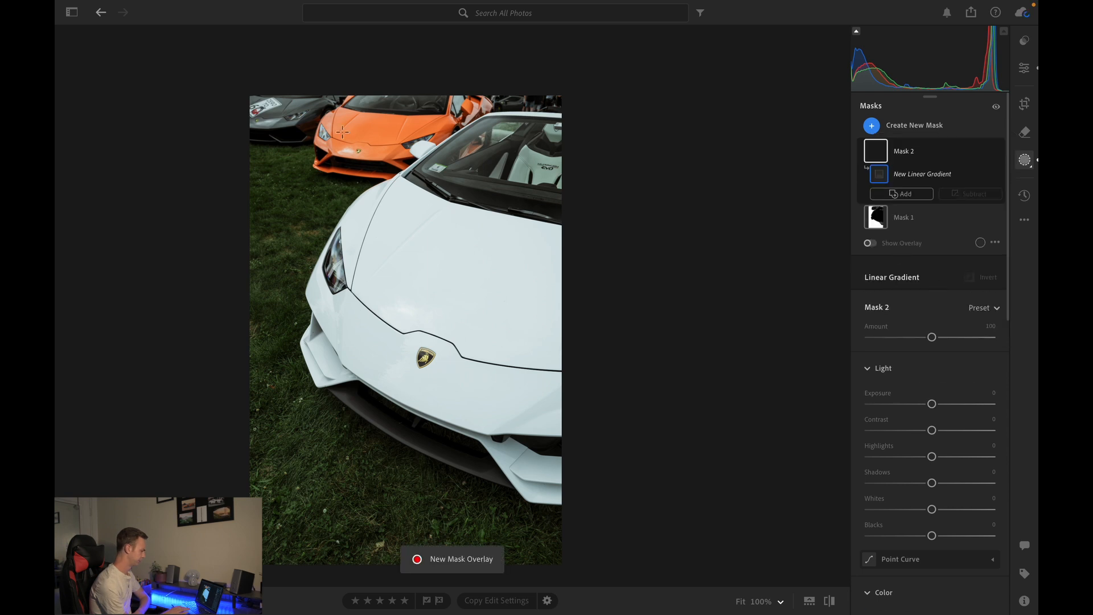
drag(297, 112, 388, 208)
drag(931, 404, 929, 403)
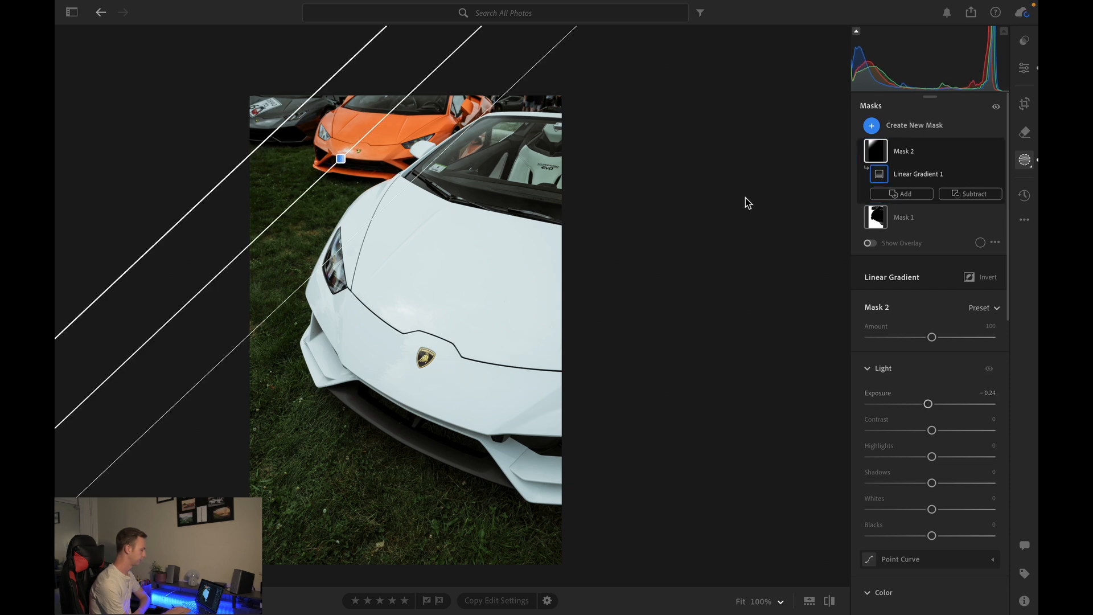
click(1024, 69)
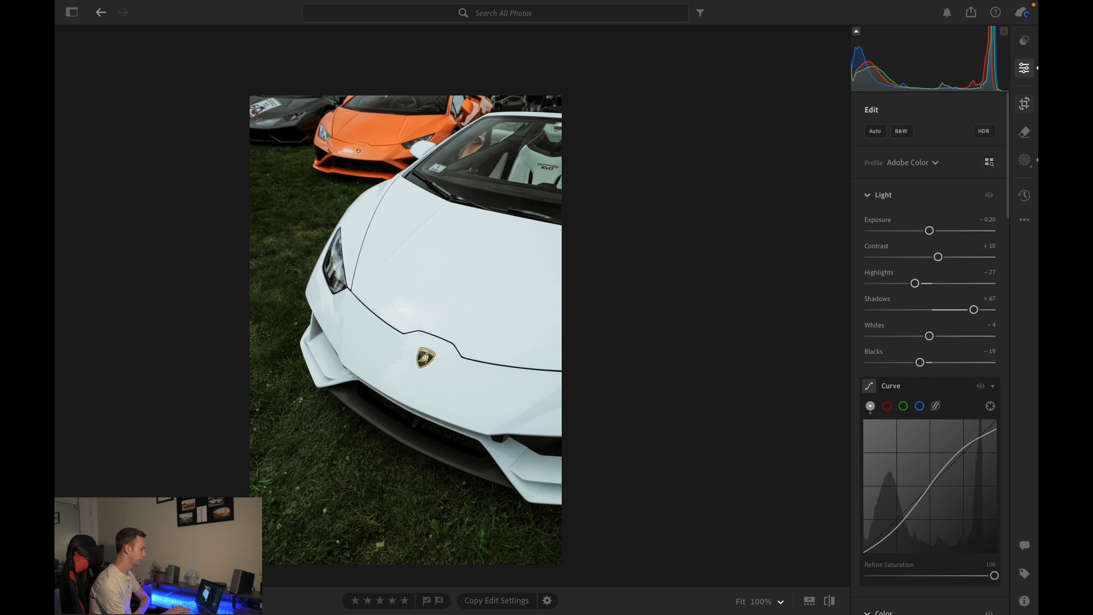
click(1025, 103)
drag(281, 164, 281, 165)
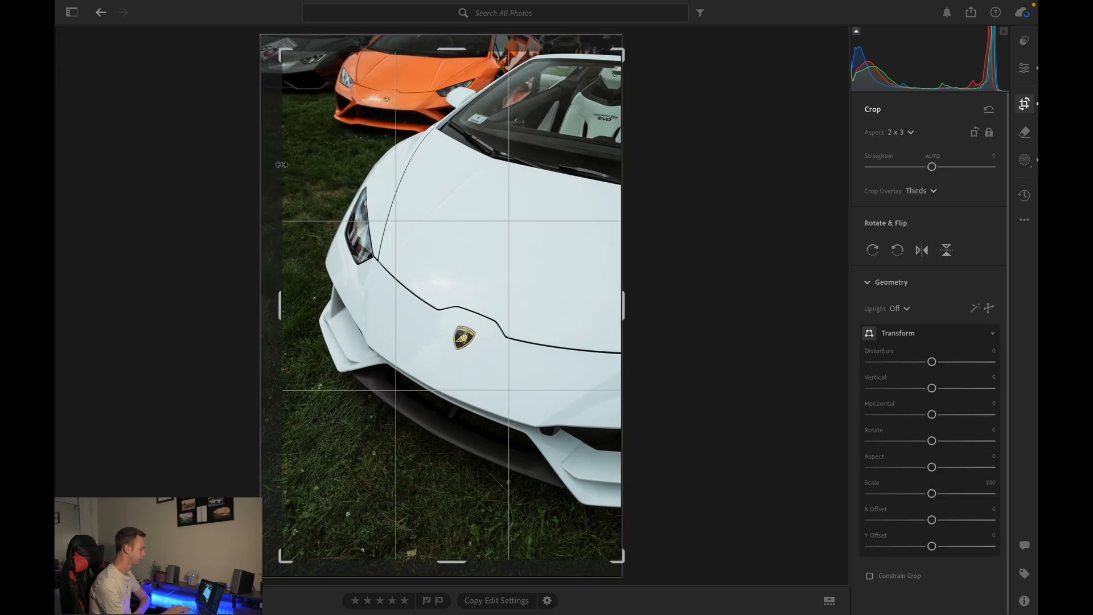
click(1025, 68)
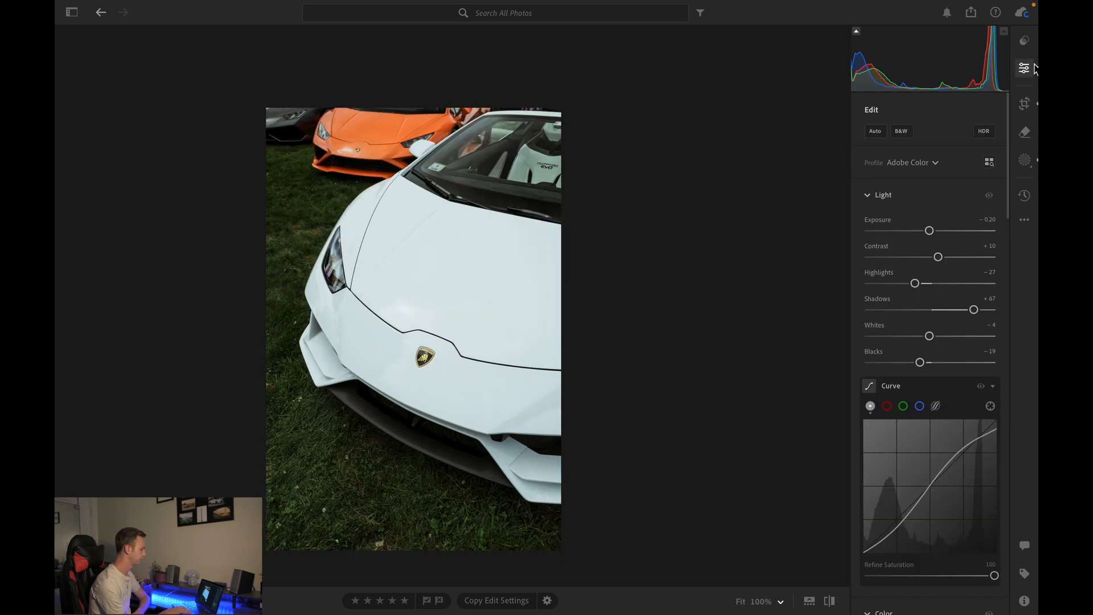
- Zoom into the front splitter and erase a small bright blemish with the Generative AI Remove brush at size 4
click(353, 389)
scroll(353, 389, down, 15)
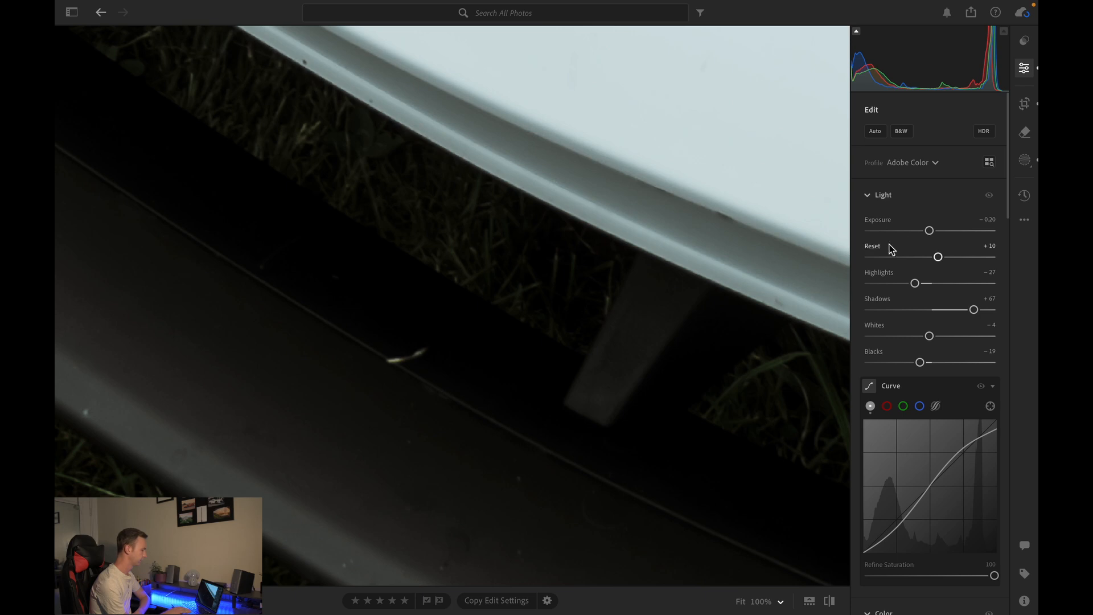
click(1026, 133)
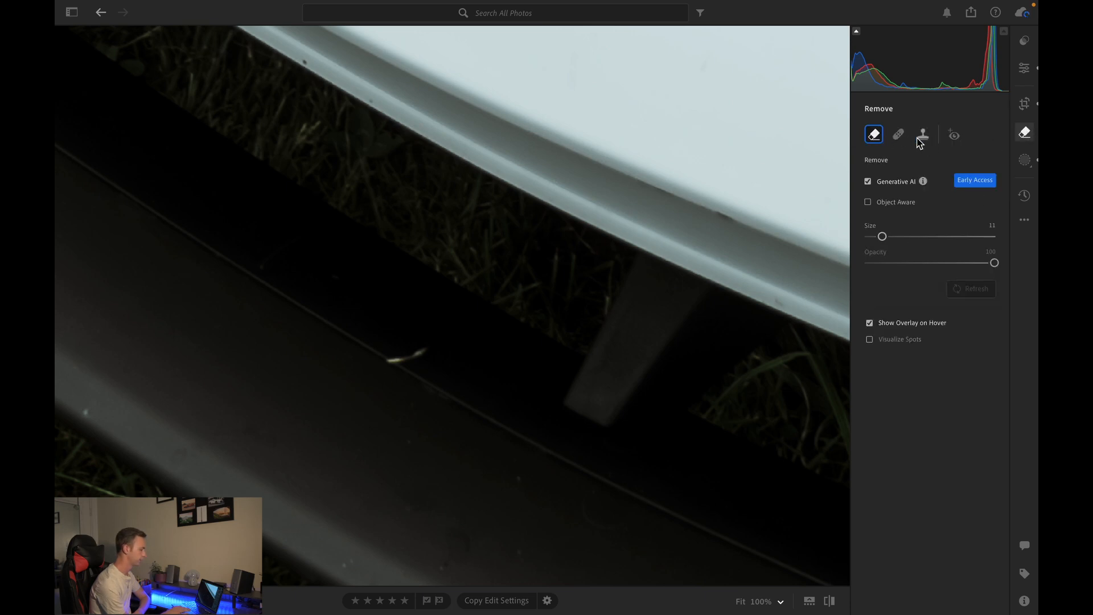
scroll(419, 359, up, 5)
scroll(386, 346, down, 4)
scroll(386, 347, down, 4)
scroll(386, 346, down, 2)
click(379, 337)
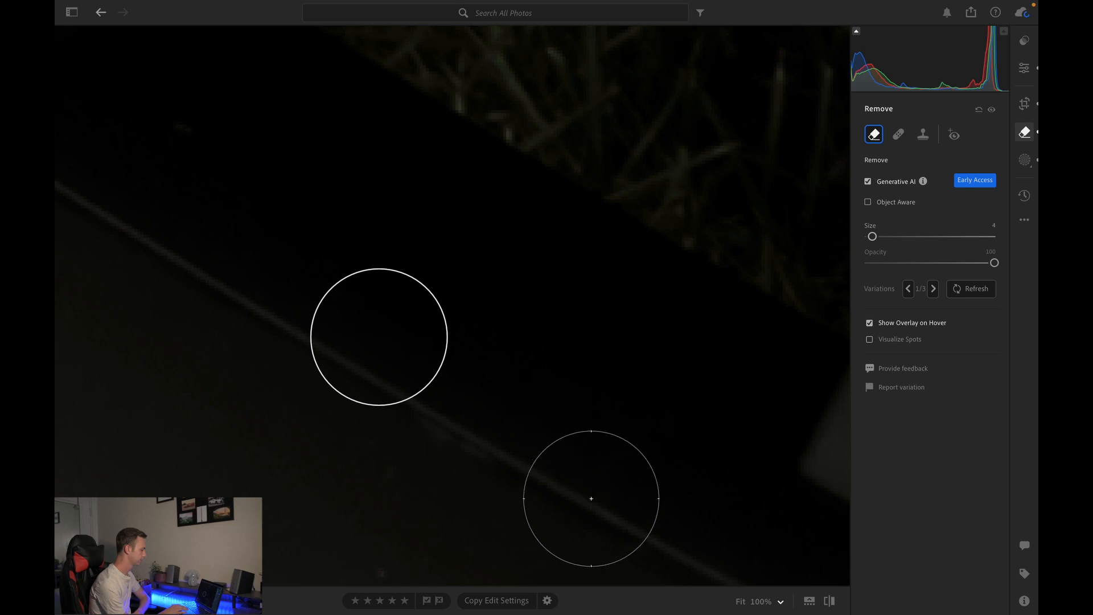
click(1025, 69)
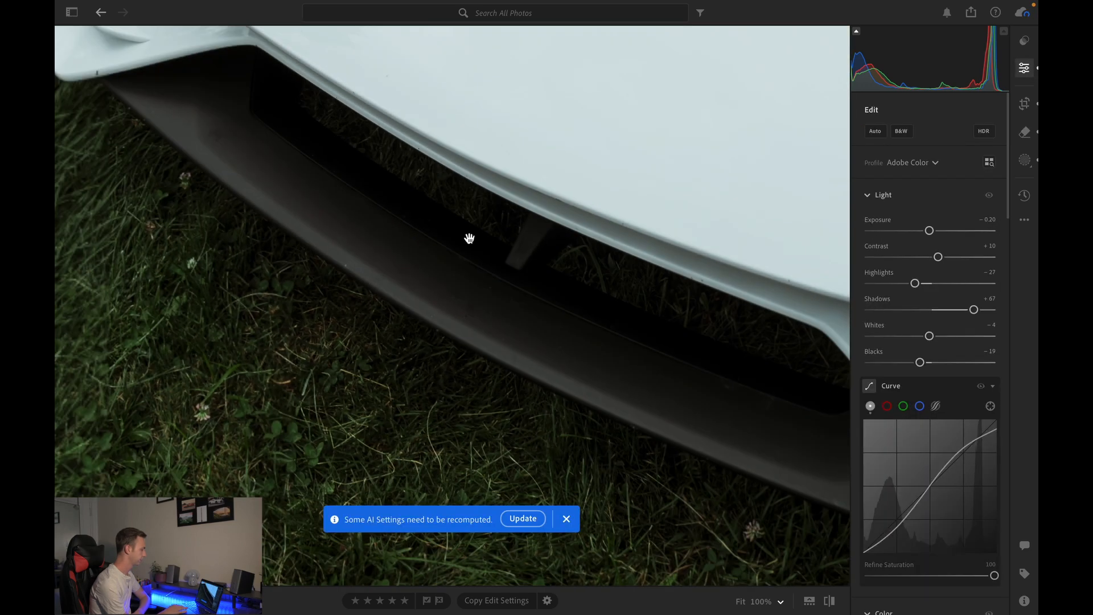
- Inspect the repaired bumper area up close, dismiss the recompute notice, and return to the fitted view
click(469, 238)
click(469, 238)
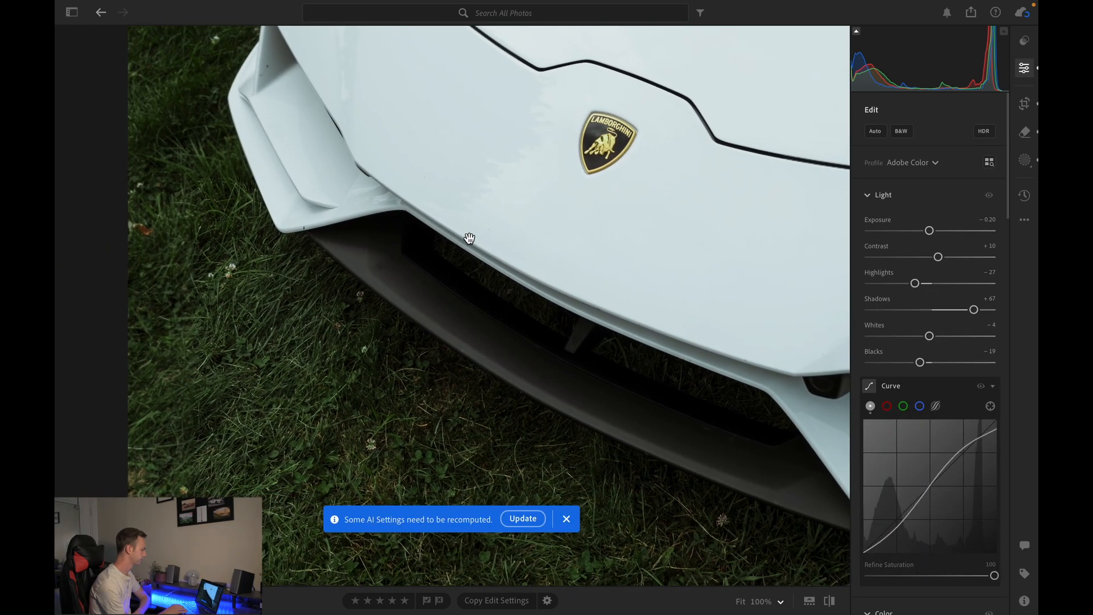
drag(471, 237, 413, 264)
click(413, 264)
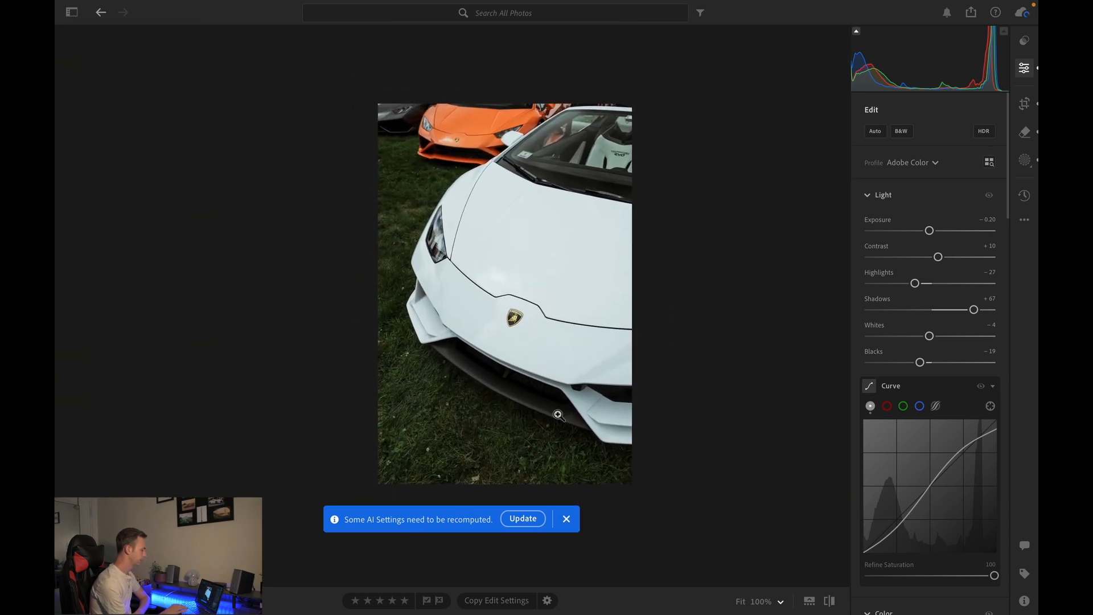
click(565, 520)
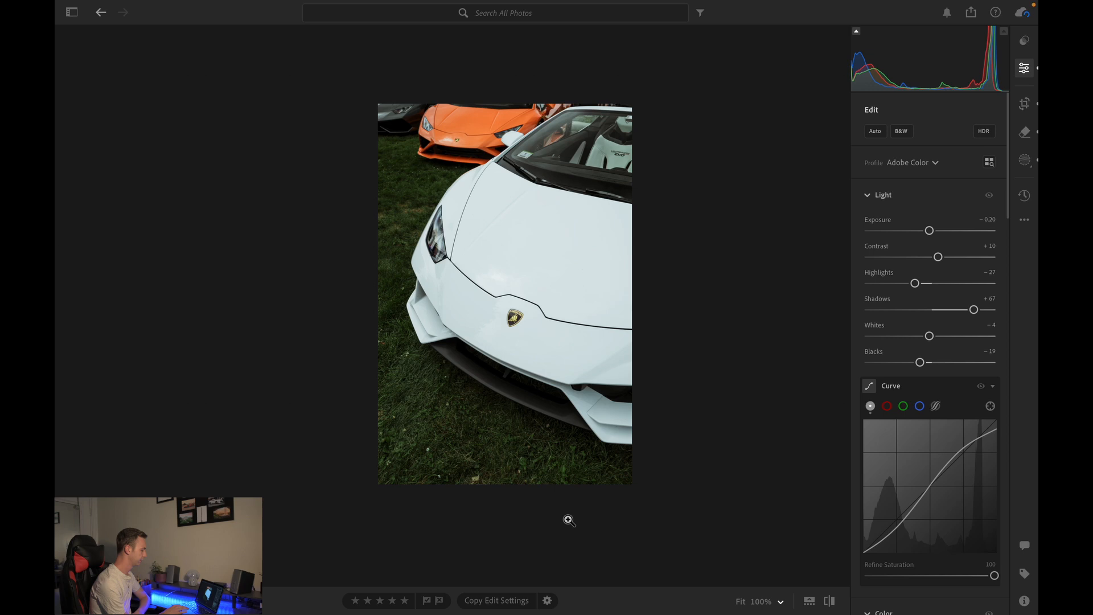
click(736, 605)
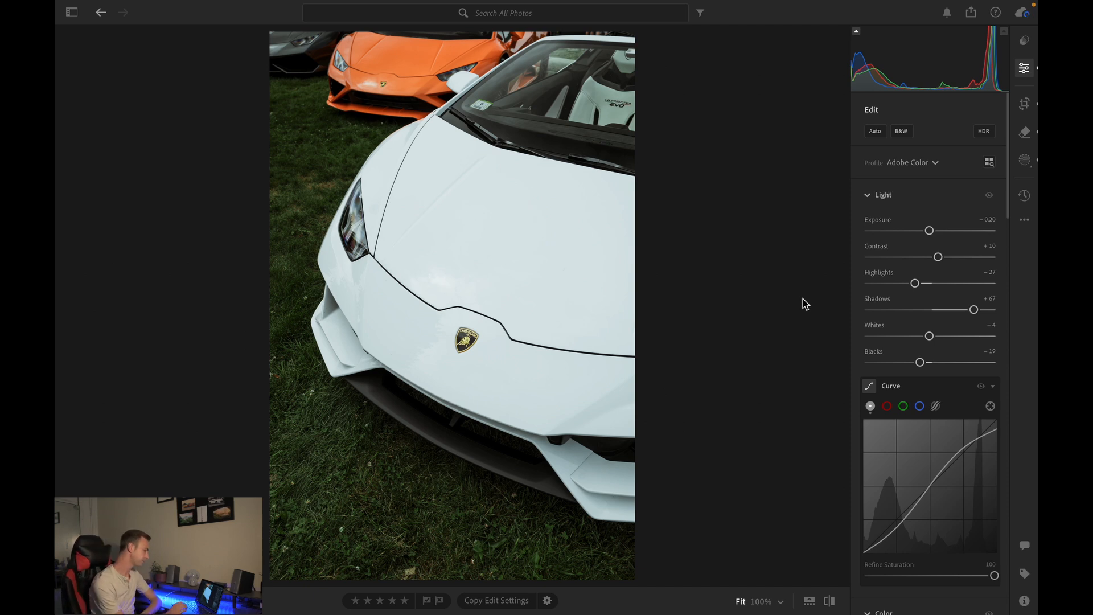
- Open the edited motorcycle-and-lighthouse photo from the grid and compare it before and after editing
key(g)
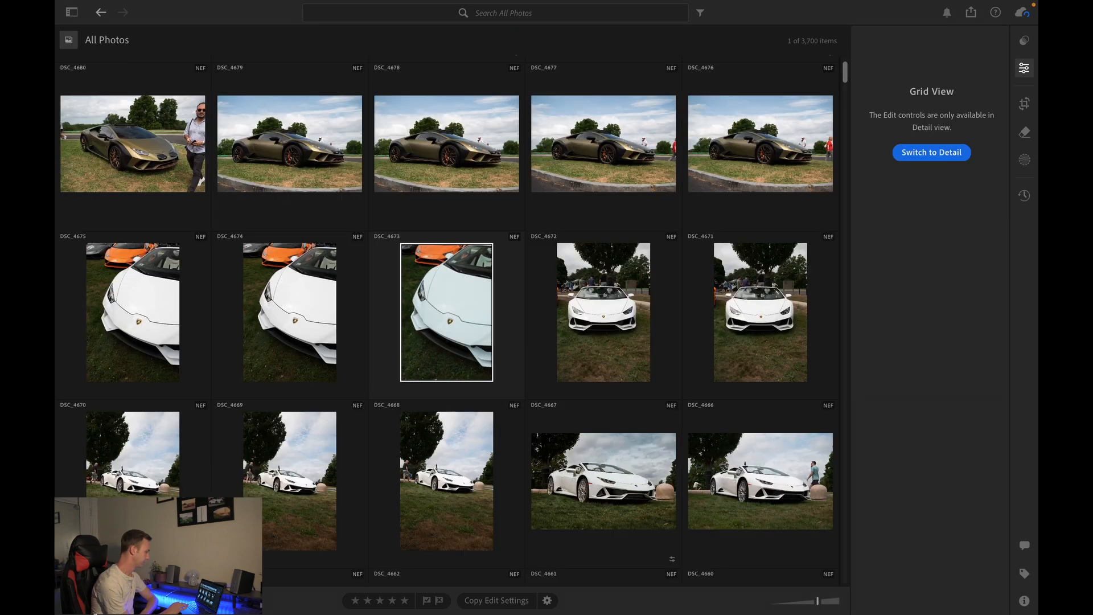
scroll(414, 435, down, 5)
scroll(414, 435, down, 20)
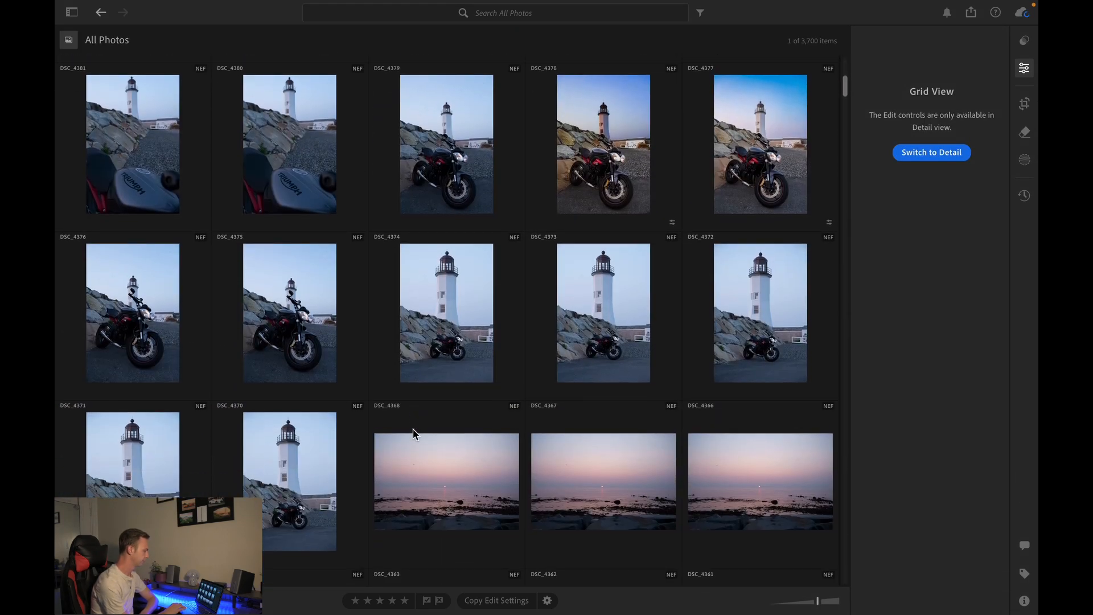
double_click(579, 189)
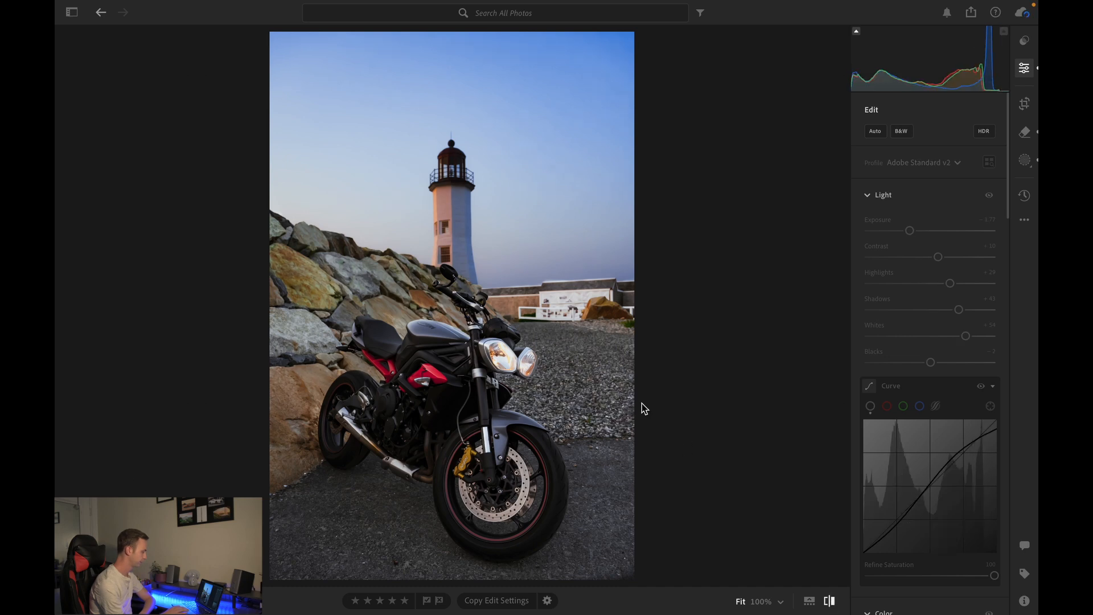
click(830, 601)
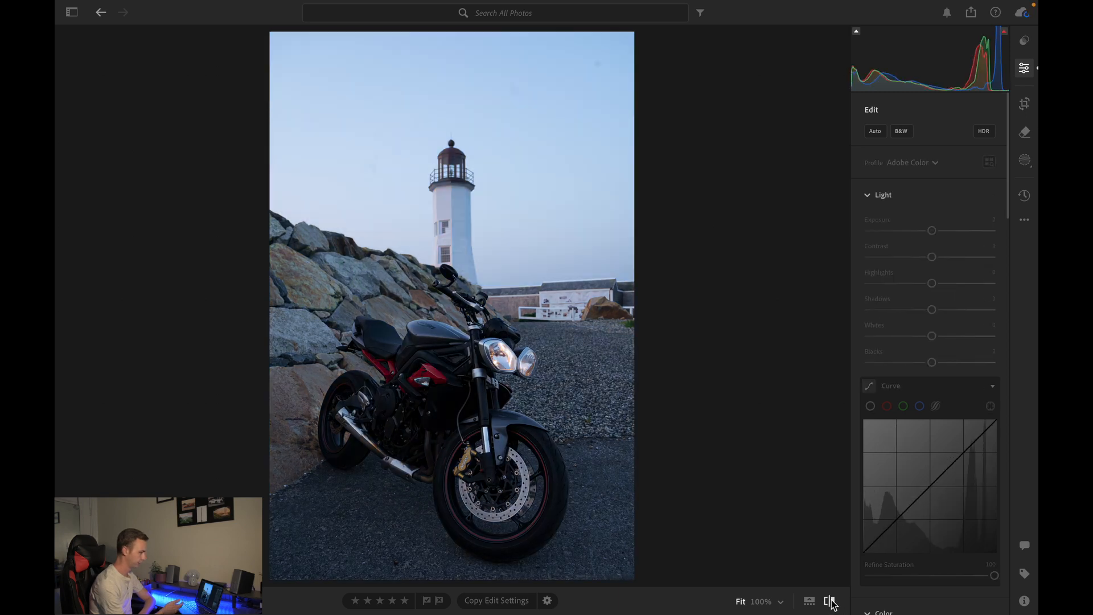
click(829, 601)
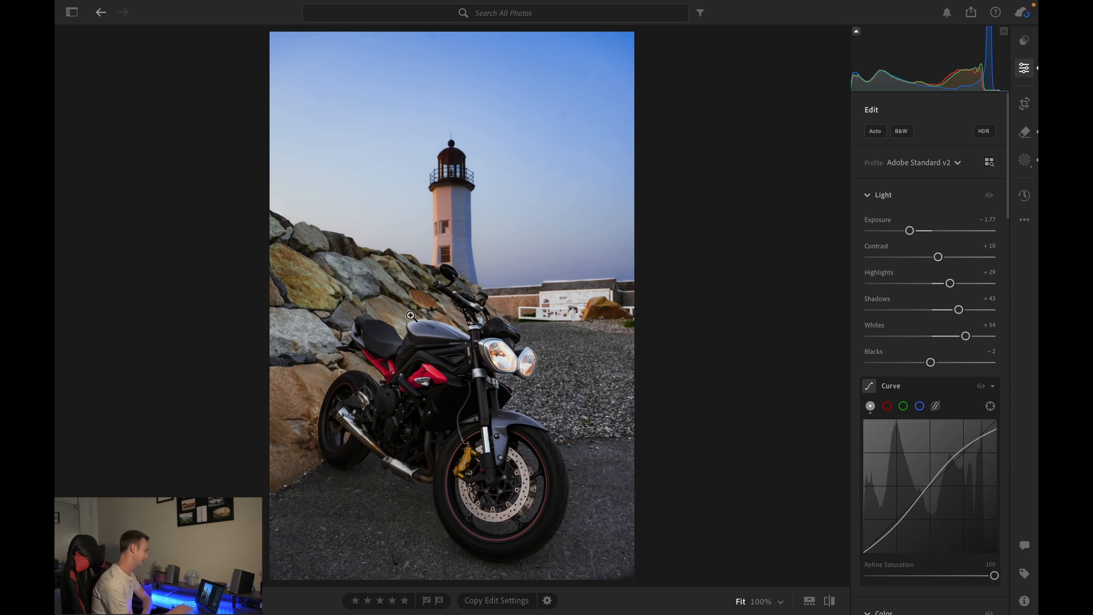
- Review the brush mask applied to the motorcycle photo in the masking panel
click(1025, 162)
mouse_move(875, 153)
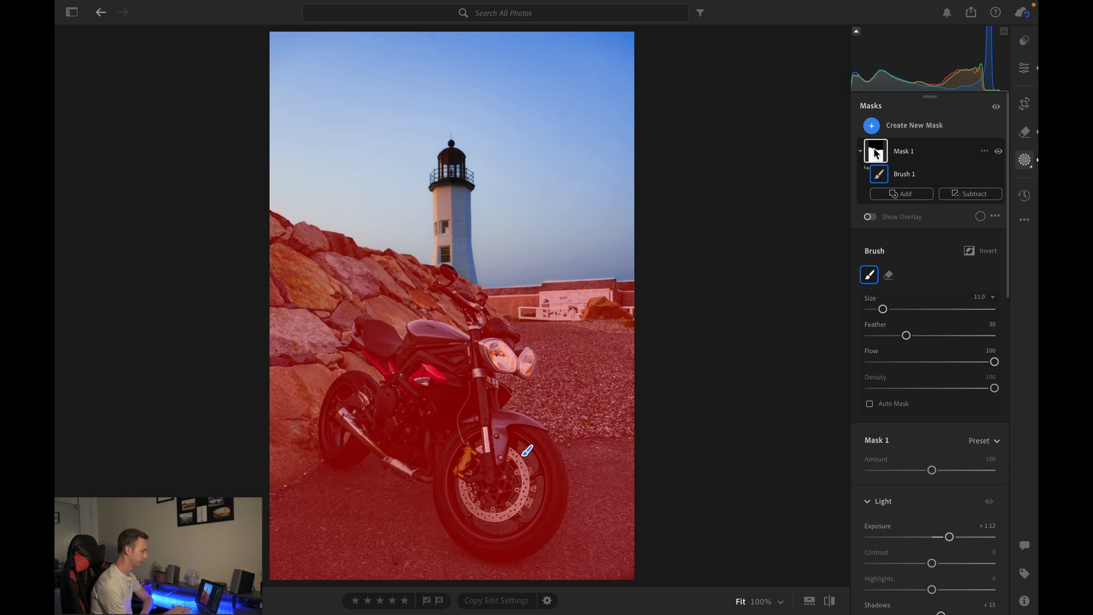
click(1030, 66)
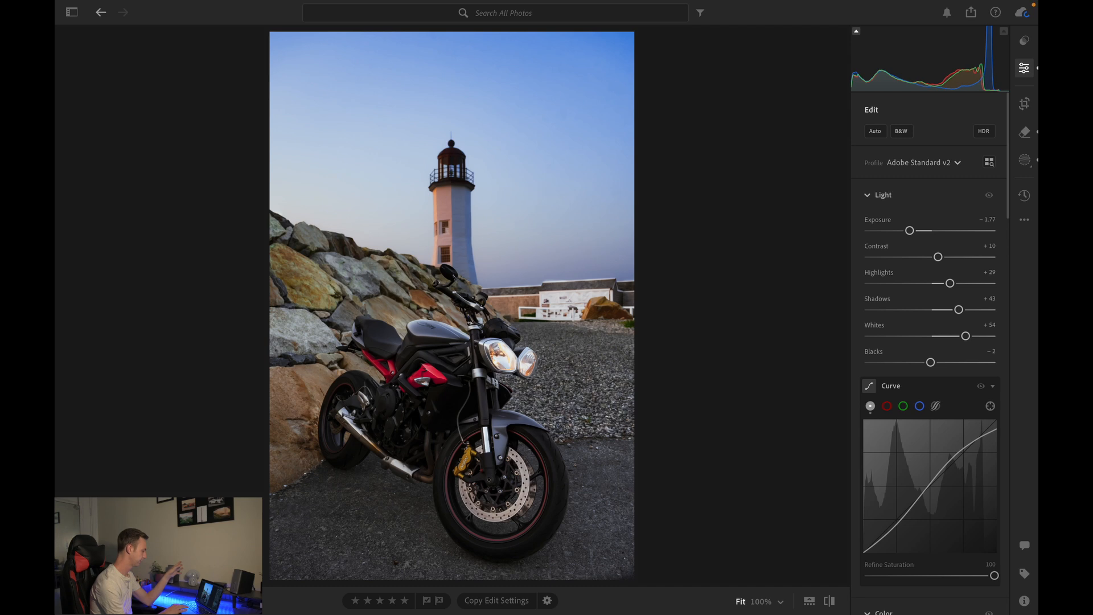
- Open another motorcycle-and-lighthouse photo from the grid to view it
key(g)
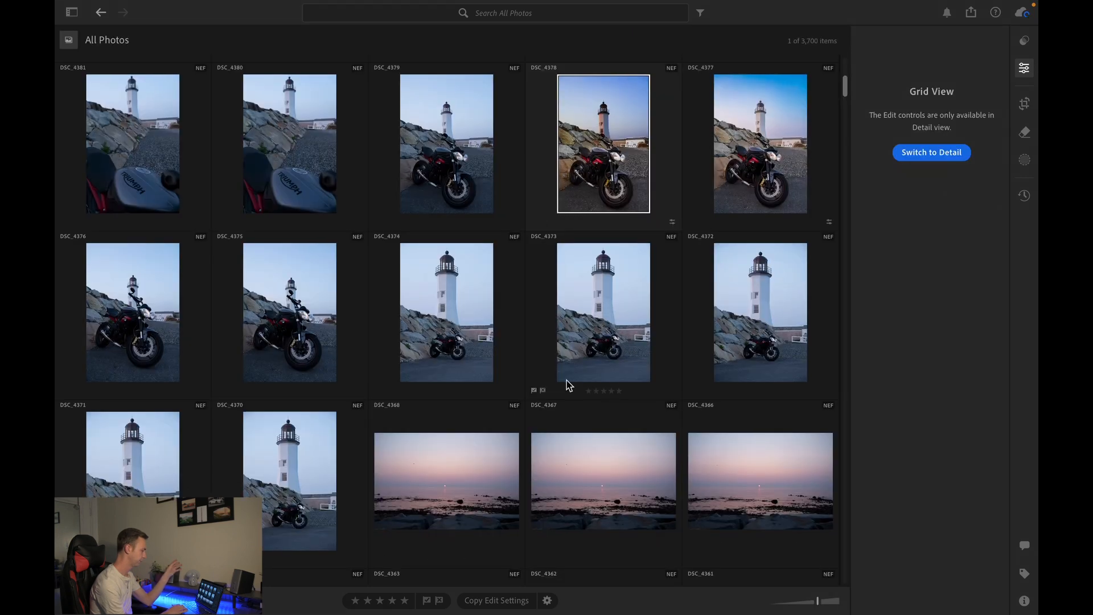
scroll(568, 385, down, 1)
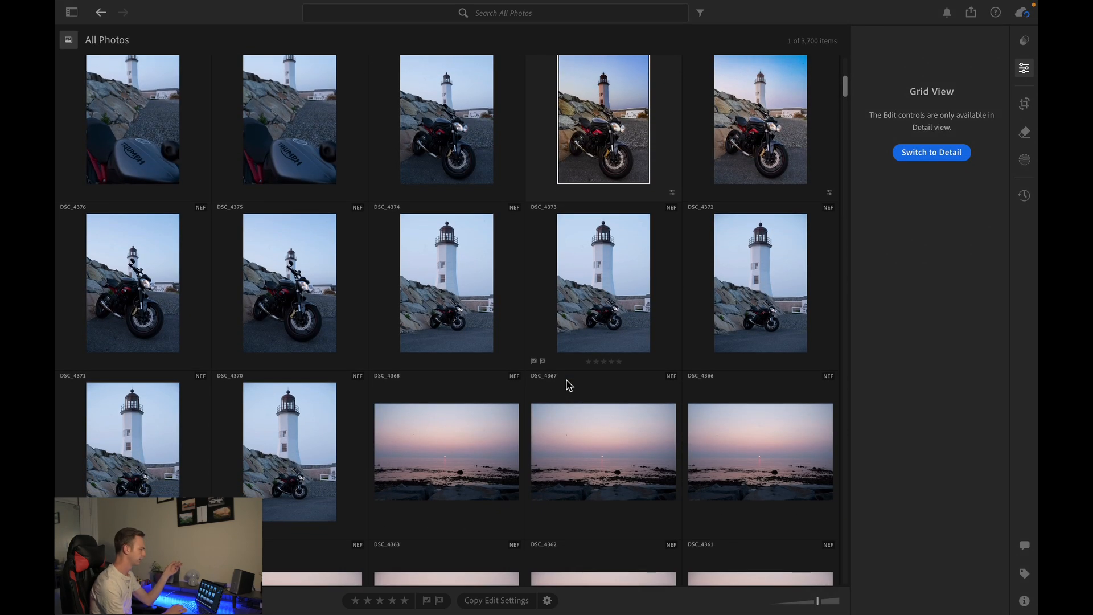
scroll(622, 253, down, 1)
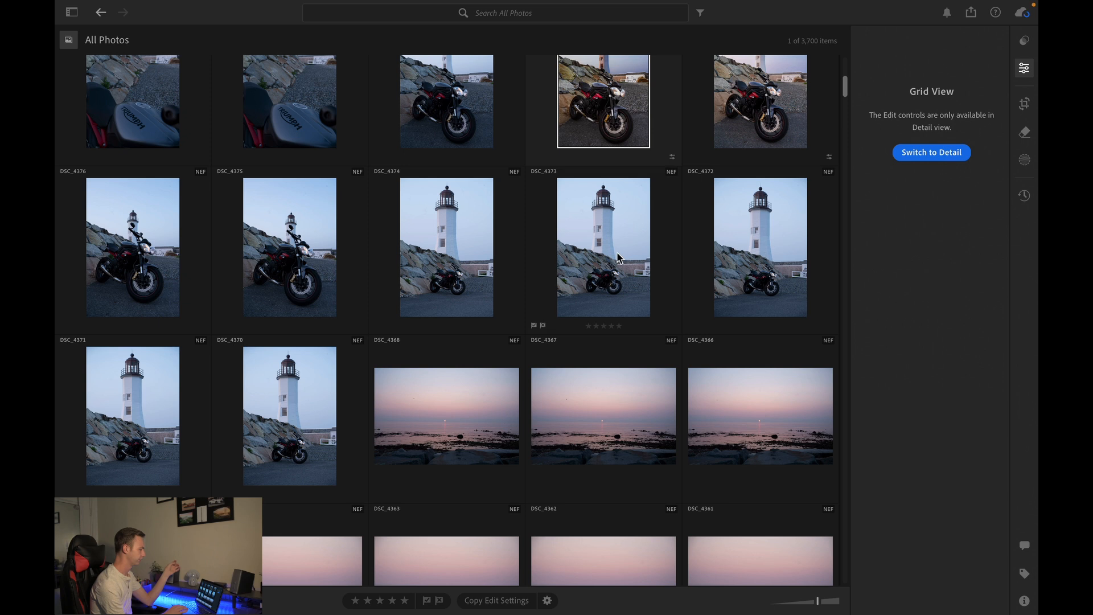
double_click(619, 257)
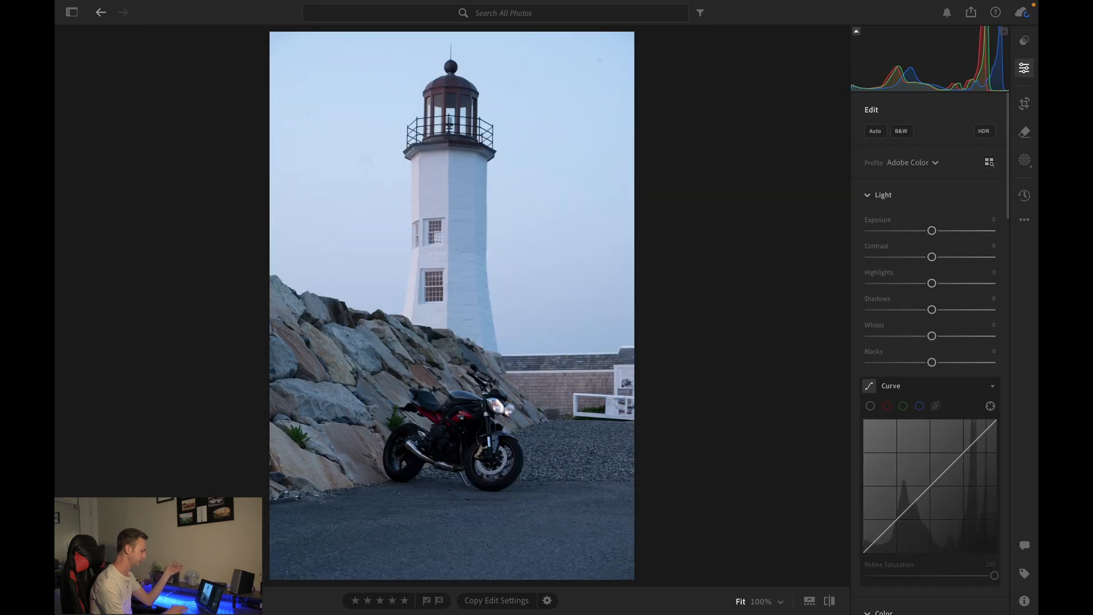
- Open the motorcycle-and-cargo-ship photo and compare it before and after editing
key(g)
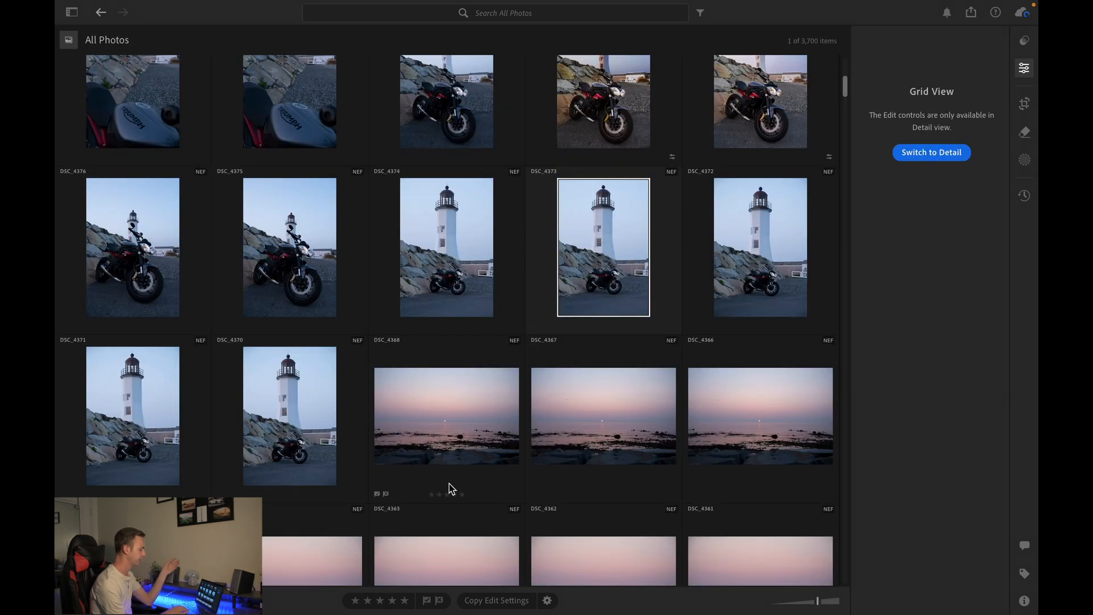
scroll(450, 488, down, 20)
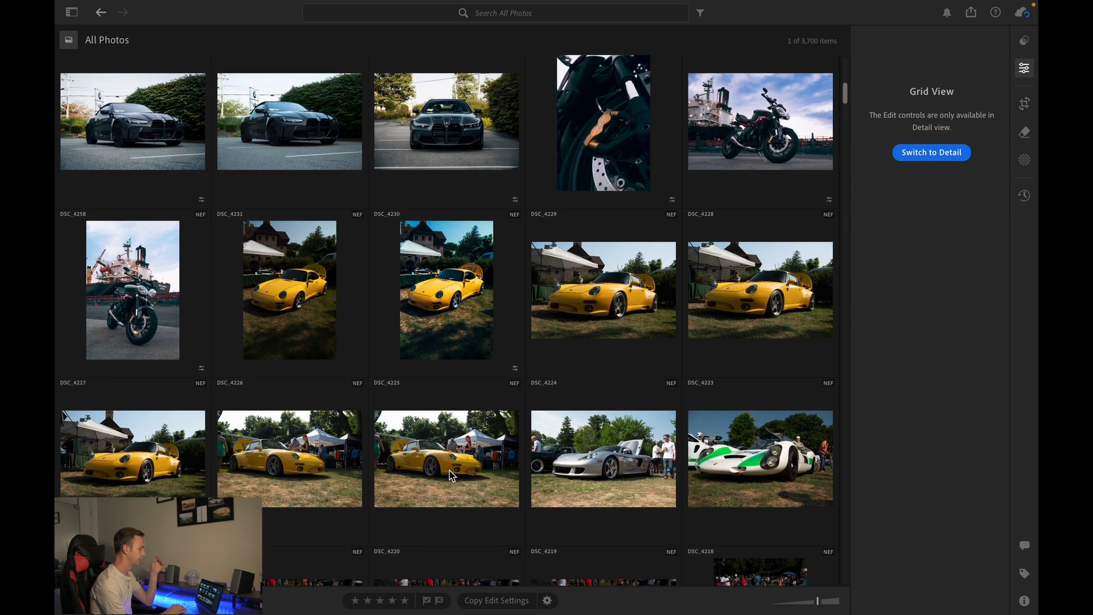
scroll(450, 475, up, 2)
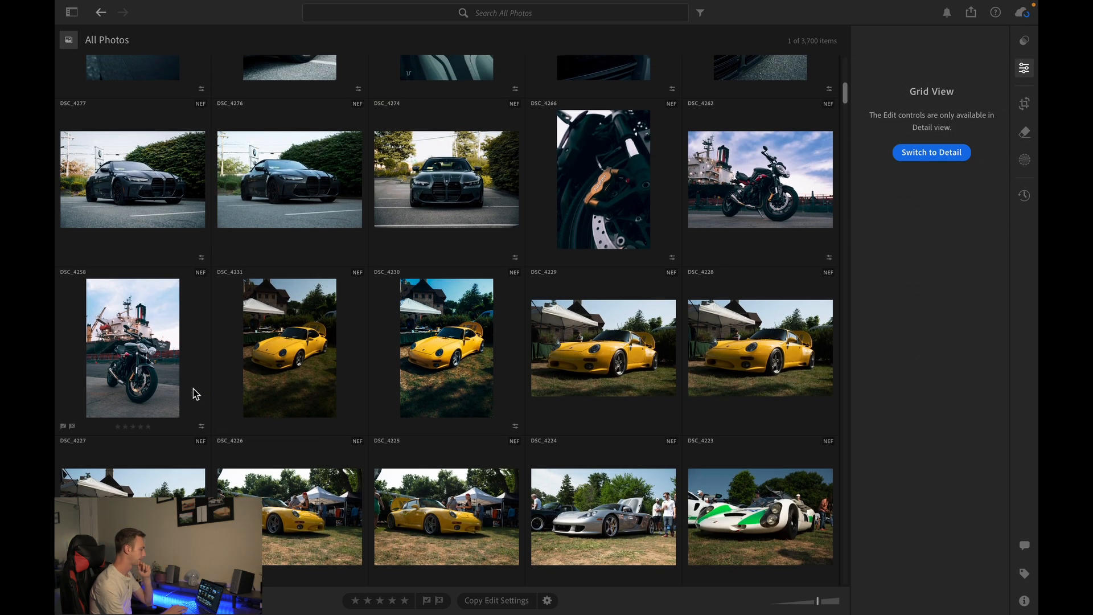
double_click(174, 386)
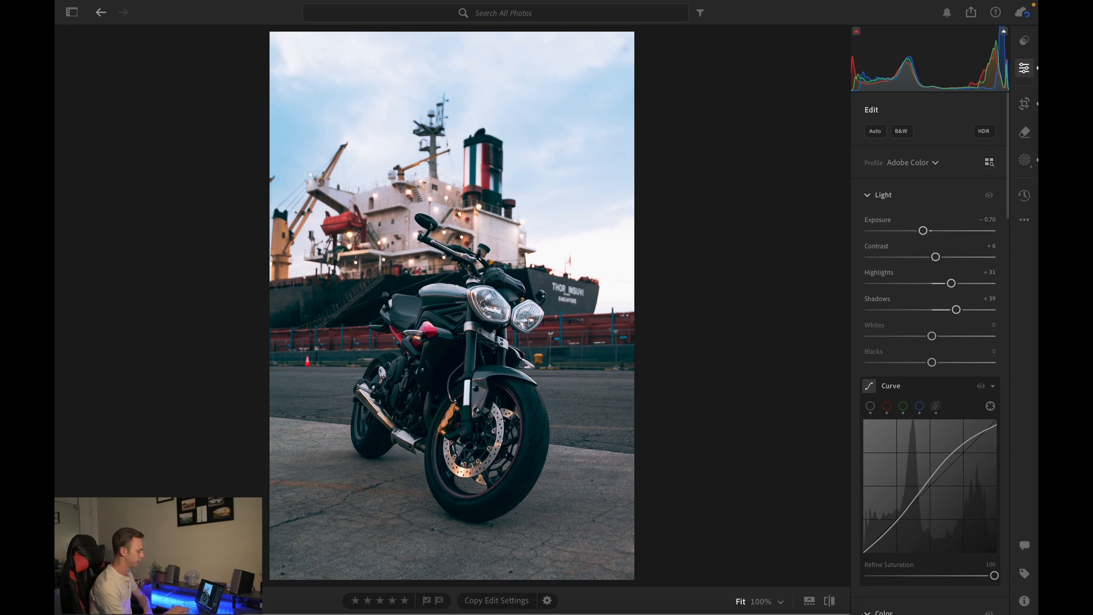
click(831, 601)
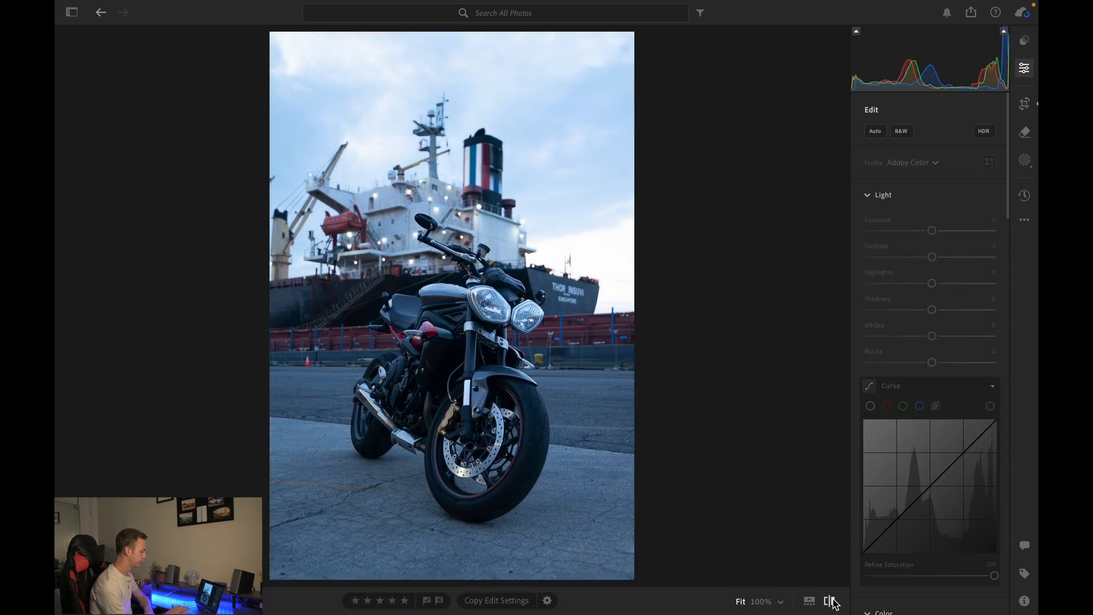
click(831, 601)
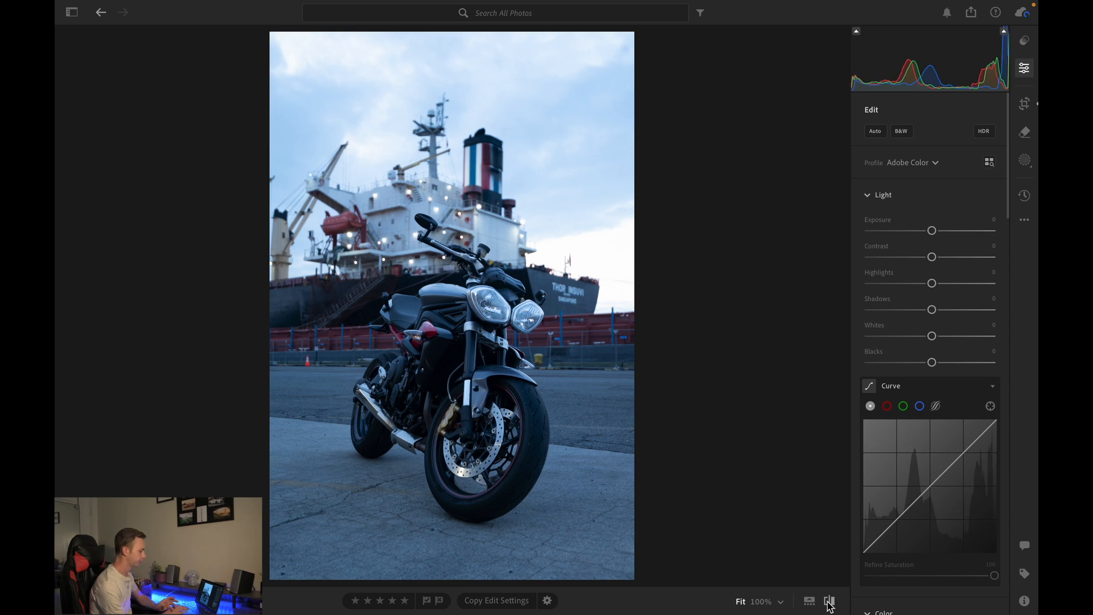
click(829, 602)
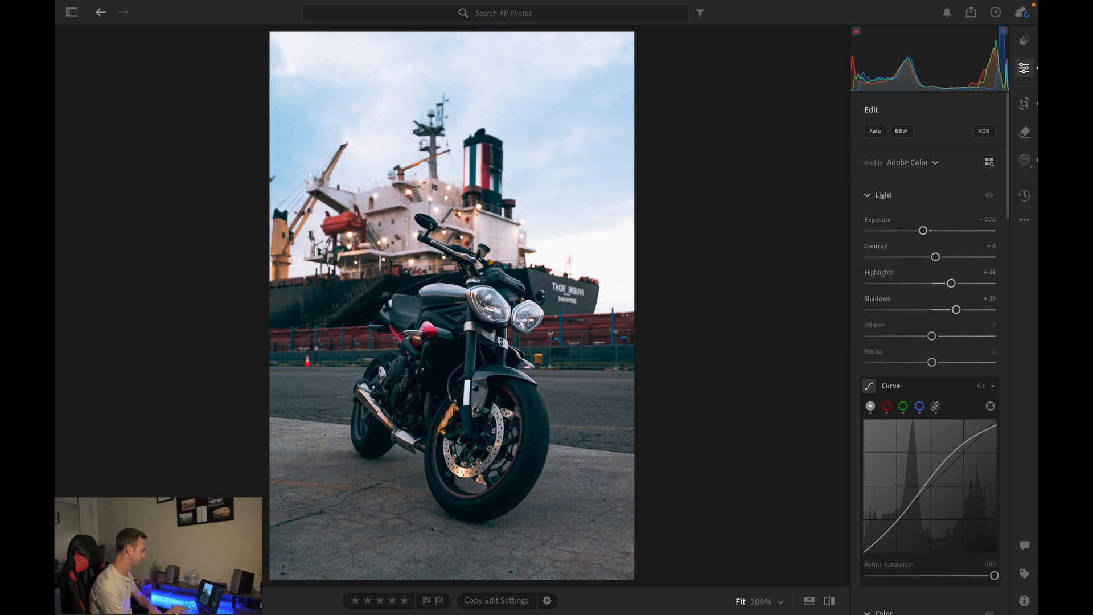
- Open the front view of the grey BMW and toggle between its original and edited versions
key(g)
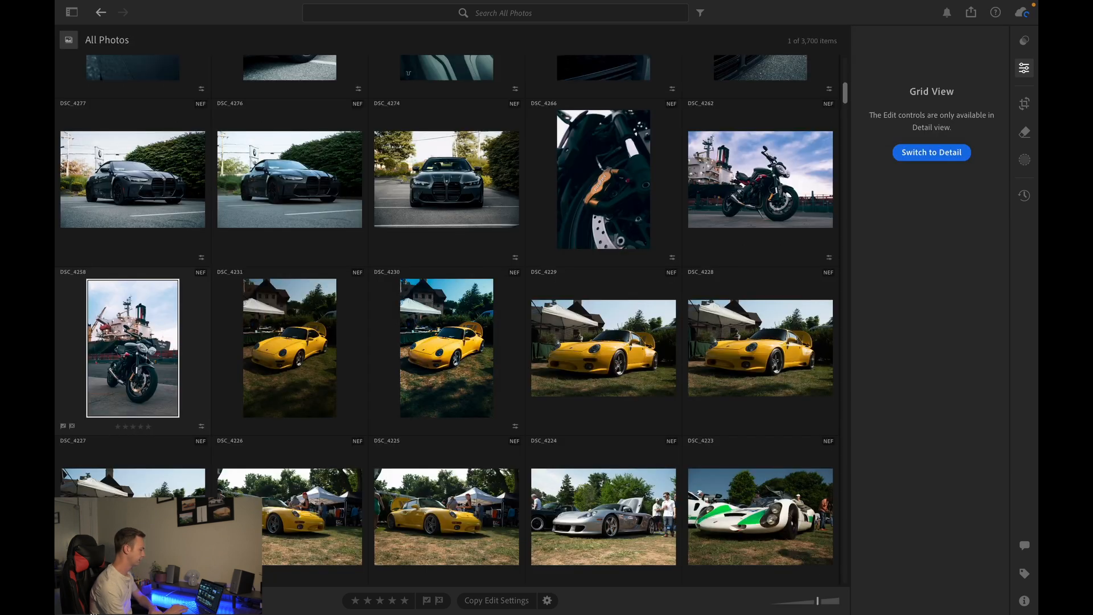
scroll(446, 419, up, 4)
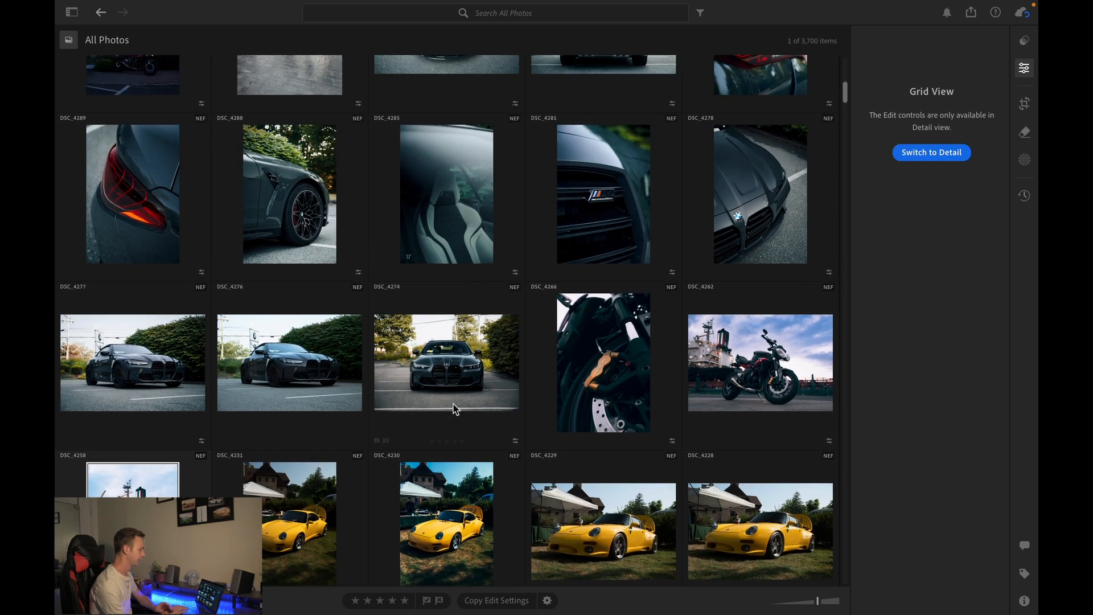
double_click(456, 384)
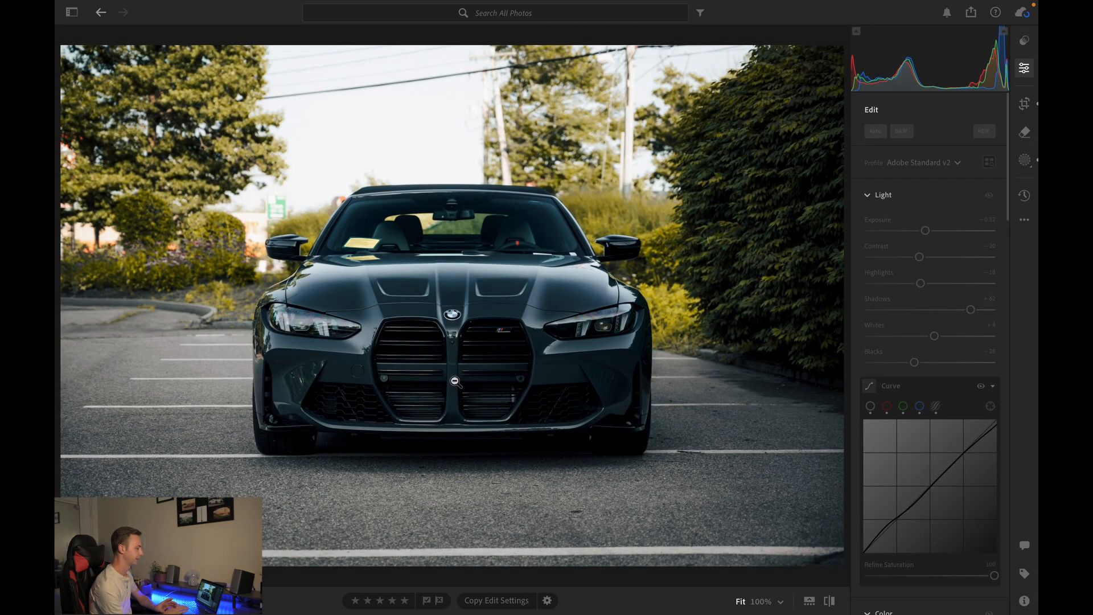
click(830, 601)
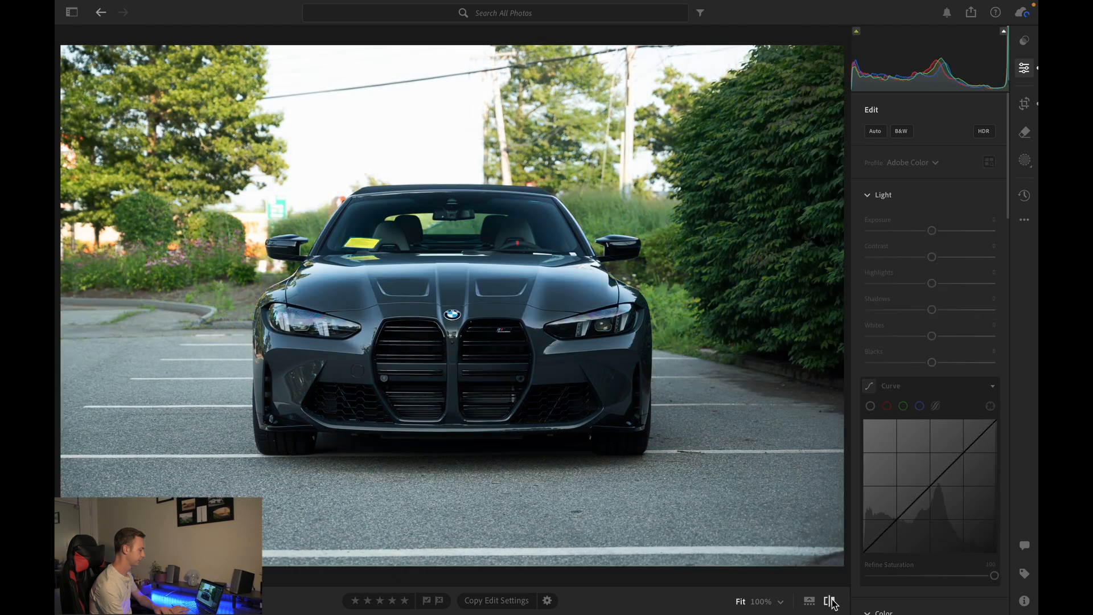
click(832, 599)
click(832, 600)
click(832, 600)
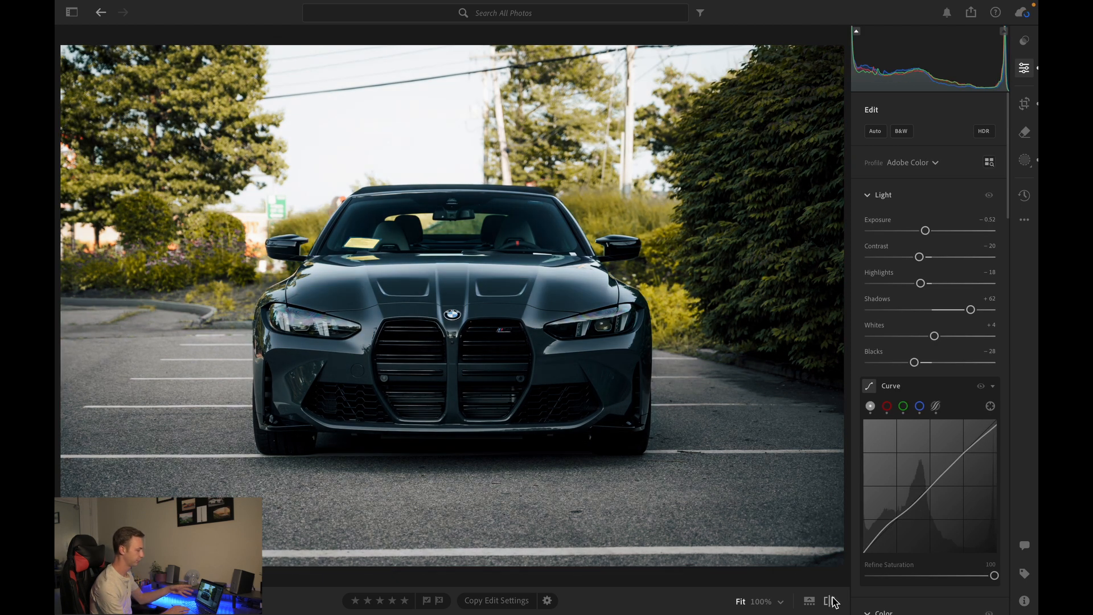
click(832, 601)
click(832, 601)
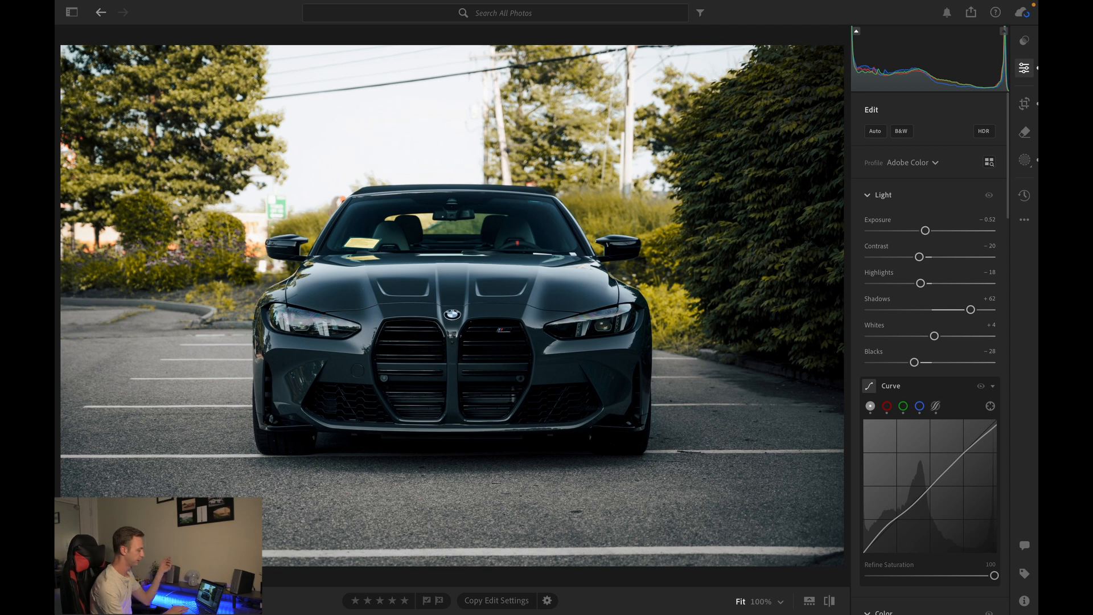
- Browse back through the grid and open the front three-quarter shot of the olive Lamborghini
key(g)
scroll(377, 518, up, 5)
scroll(377, 522, up, 15)
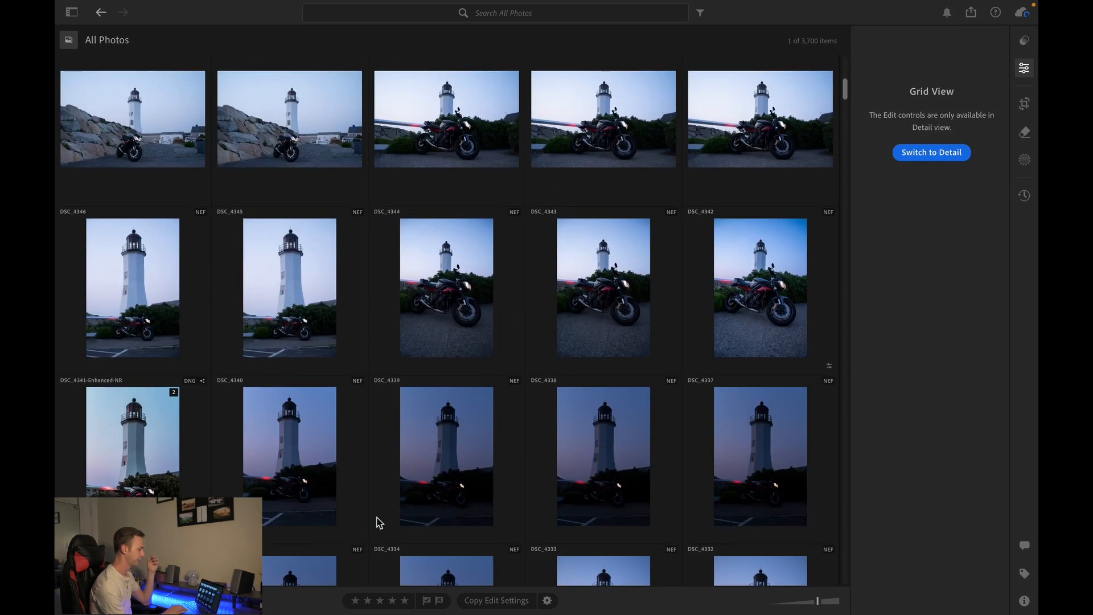
scroll(377, 522, up, 20)
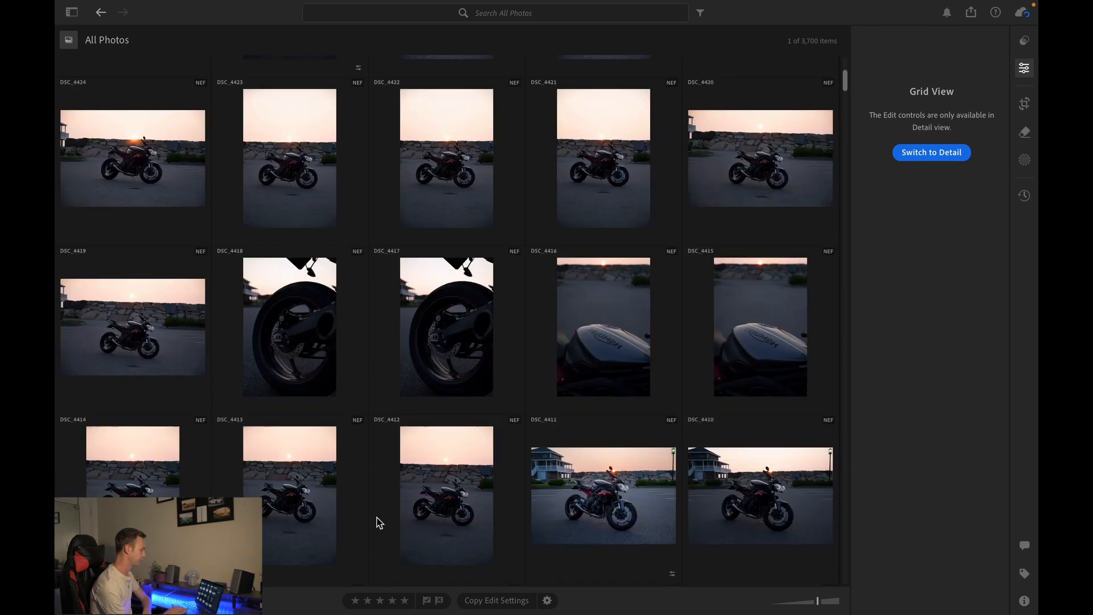
scroll(377, 522, up, 7)
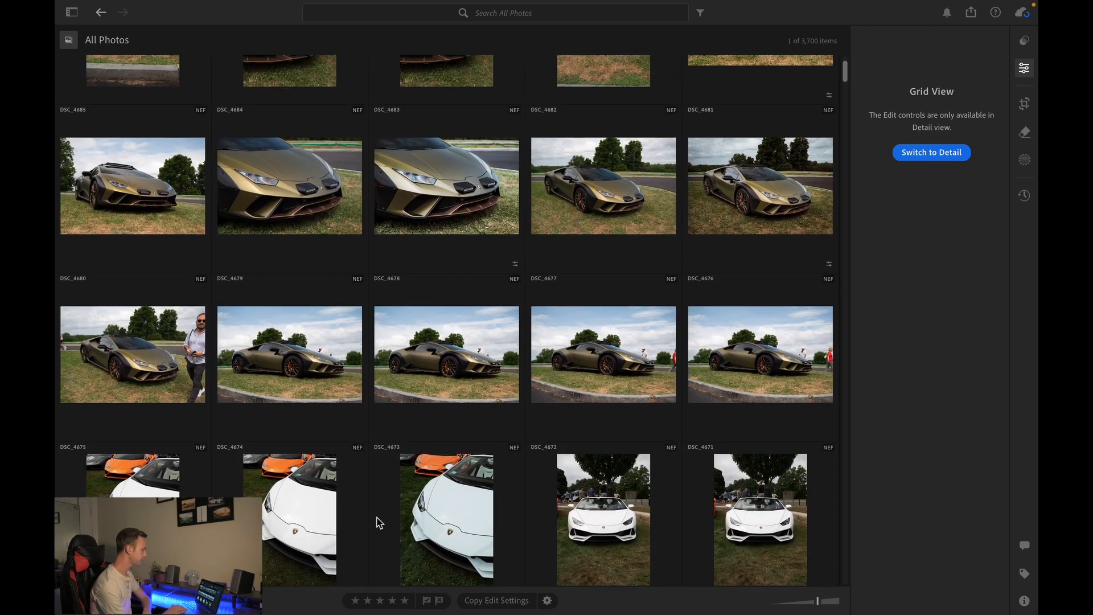
scroll(705, 254, up, 8)
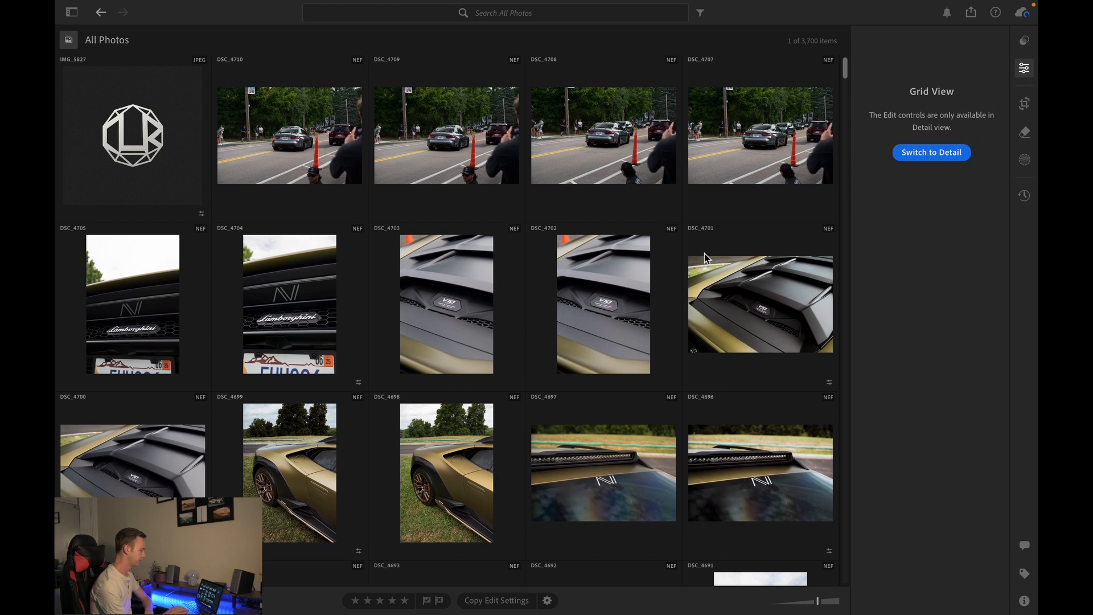
scroll(705, 254, down, 4)
scroll(705, 254, down, 4)
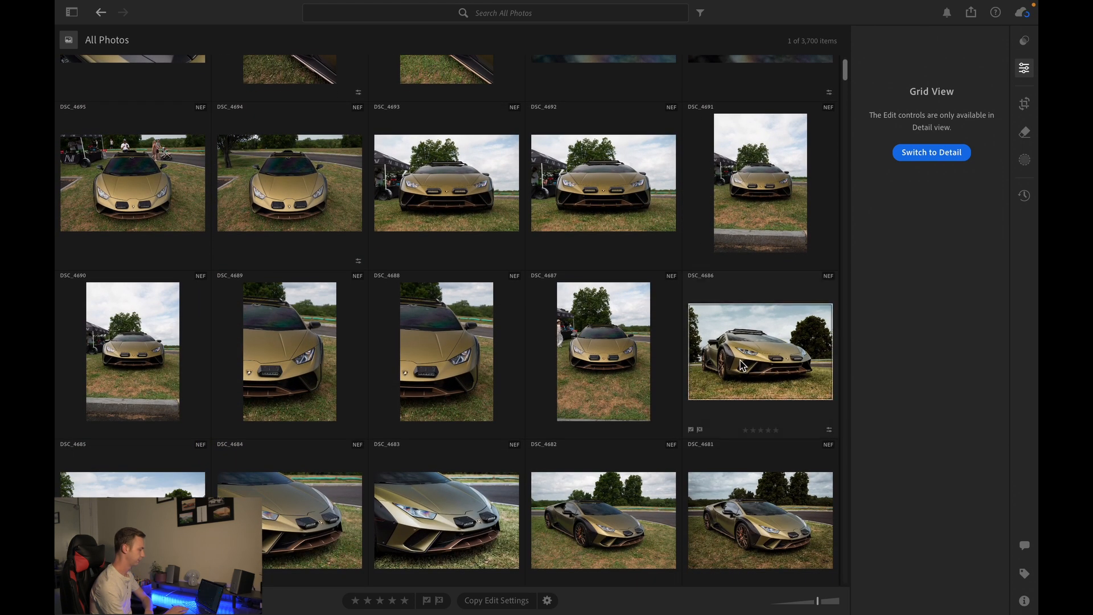
double_click(741, 365)
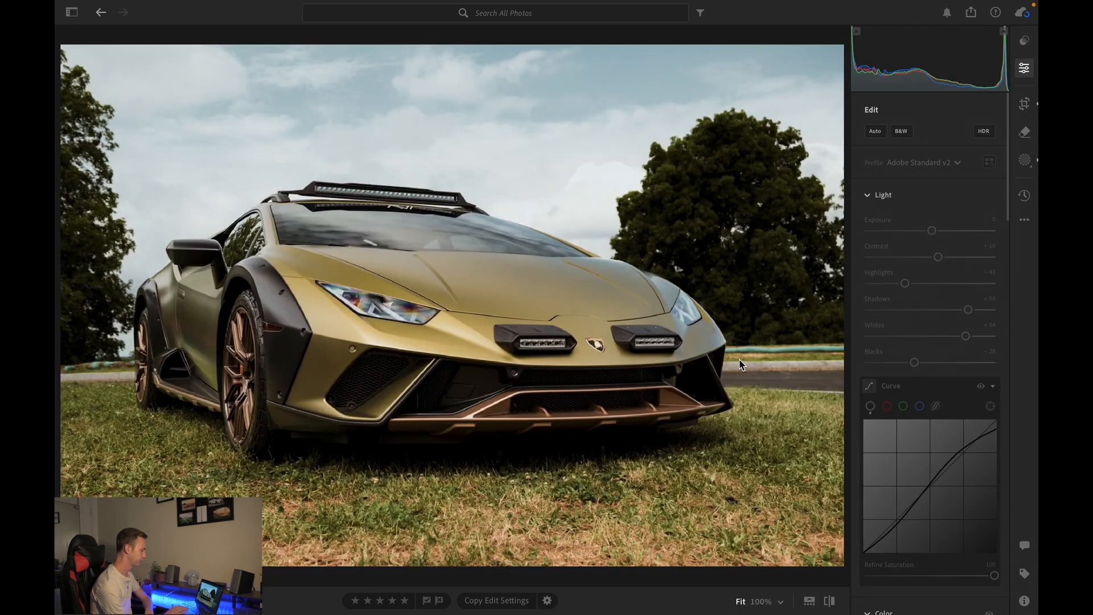